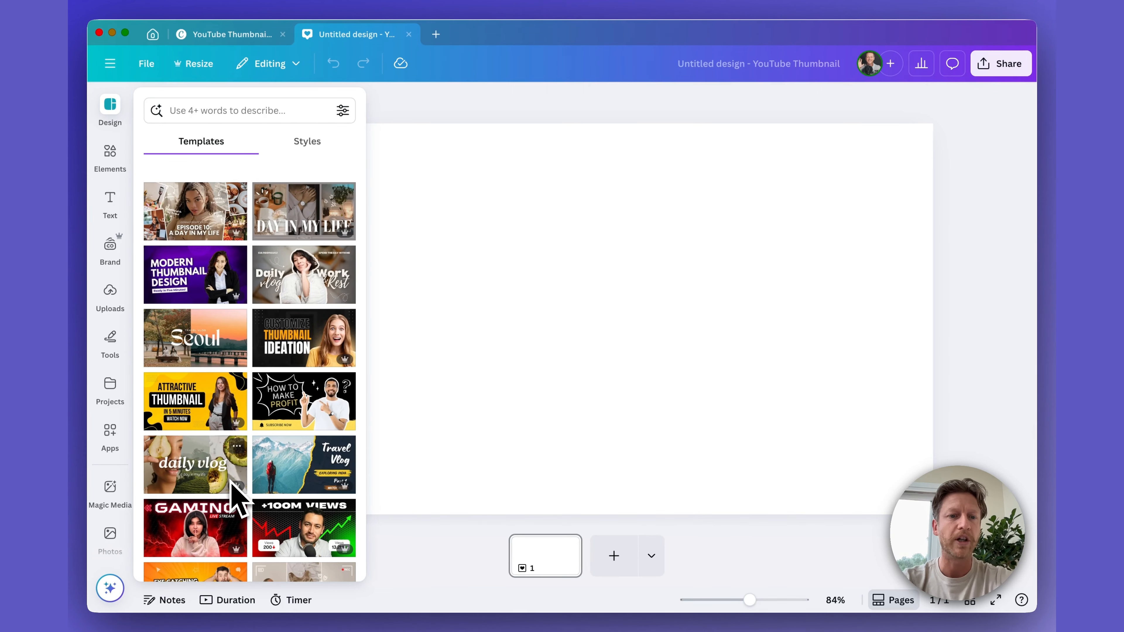
Fill the blank design with the Blue and Red Gradient Modern Multi Purpose YouTube Thumbnail template
scroll(232, 485, down, 10)
scroll(235, 491, down, 3)
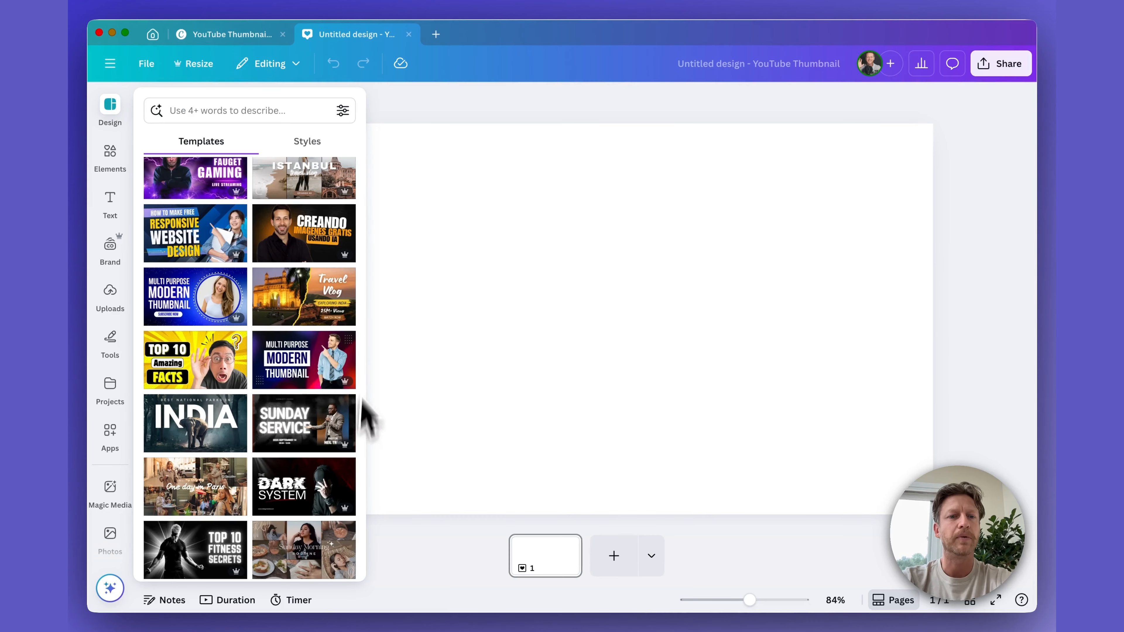
click(287, 363)
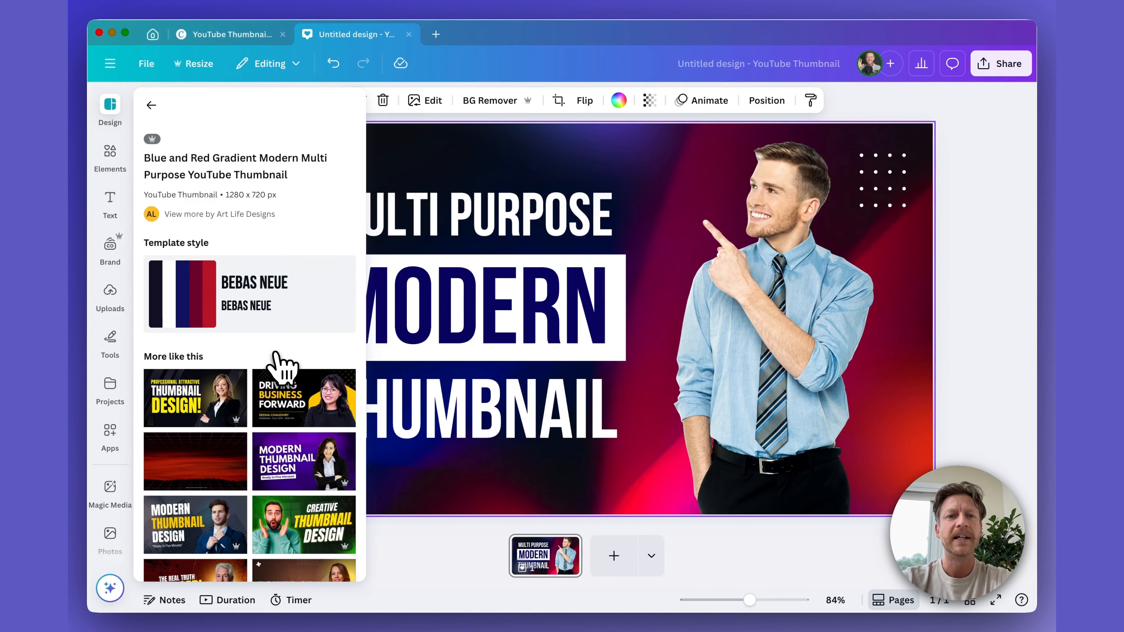
click(1022, 231)
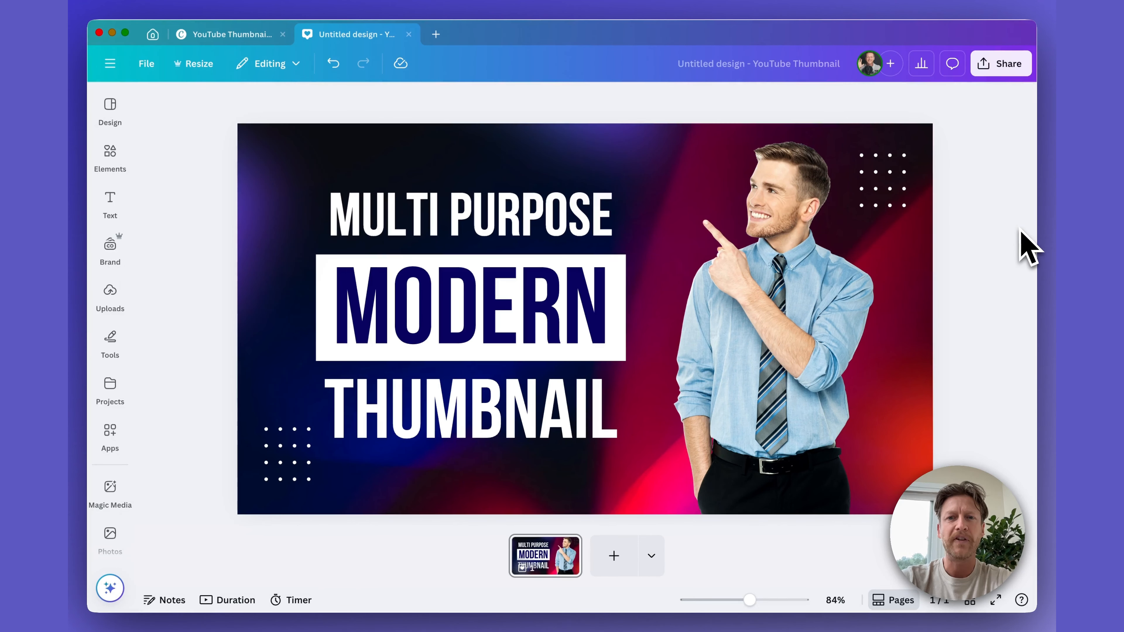
Open the design's layer list and examine the stacking order from the MODERN text down to the background
click(604, 163)
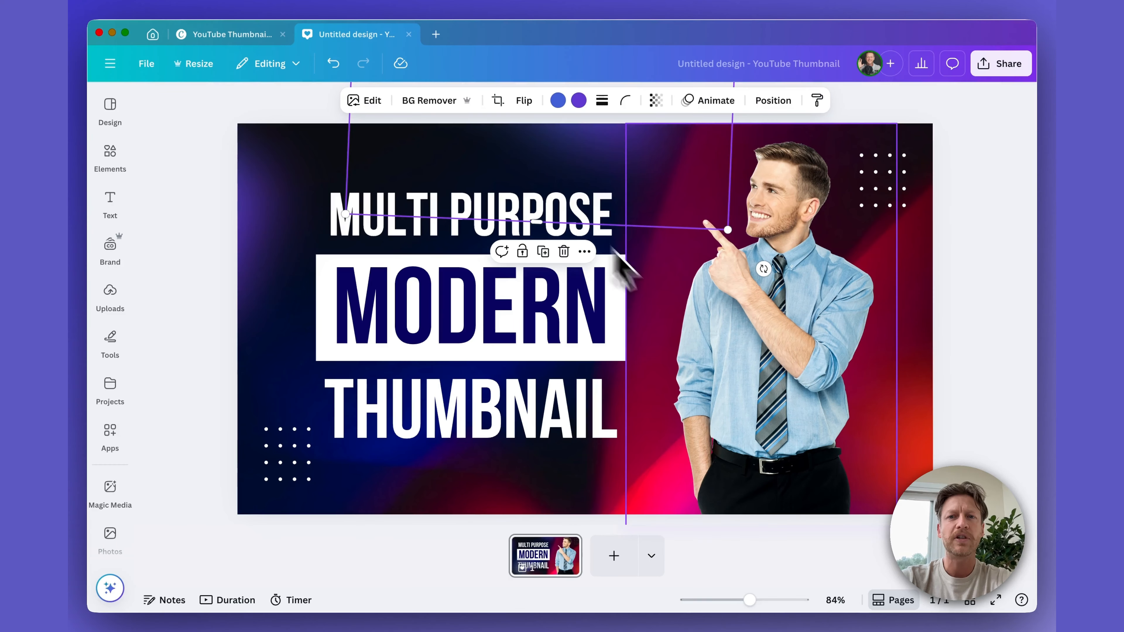
click(785, 105)
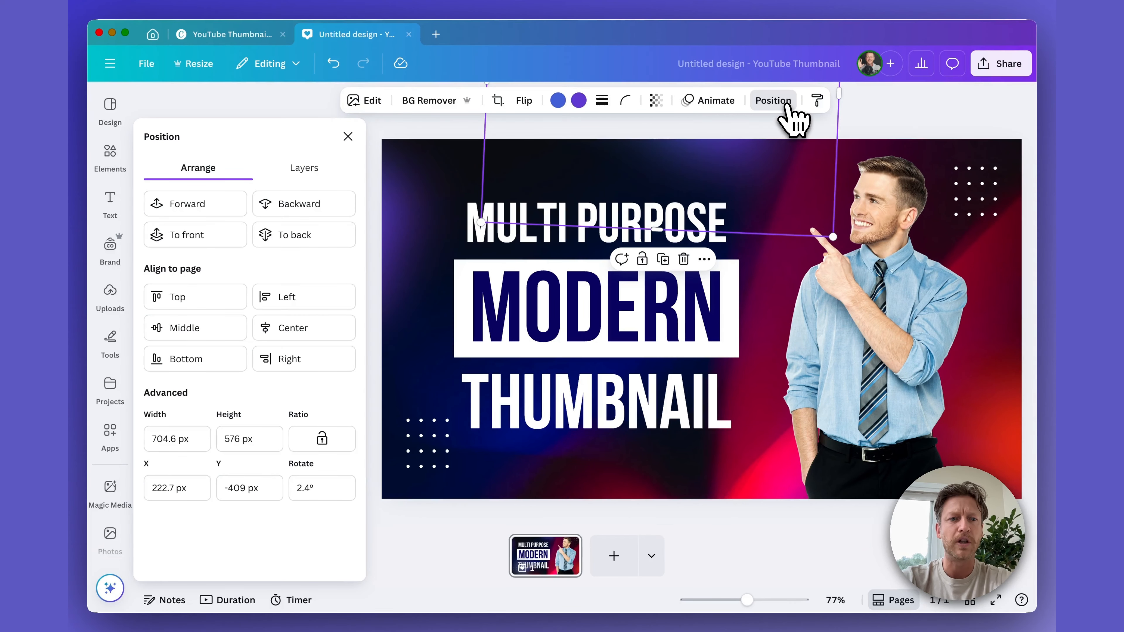
click(309, 177)
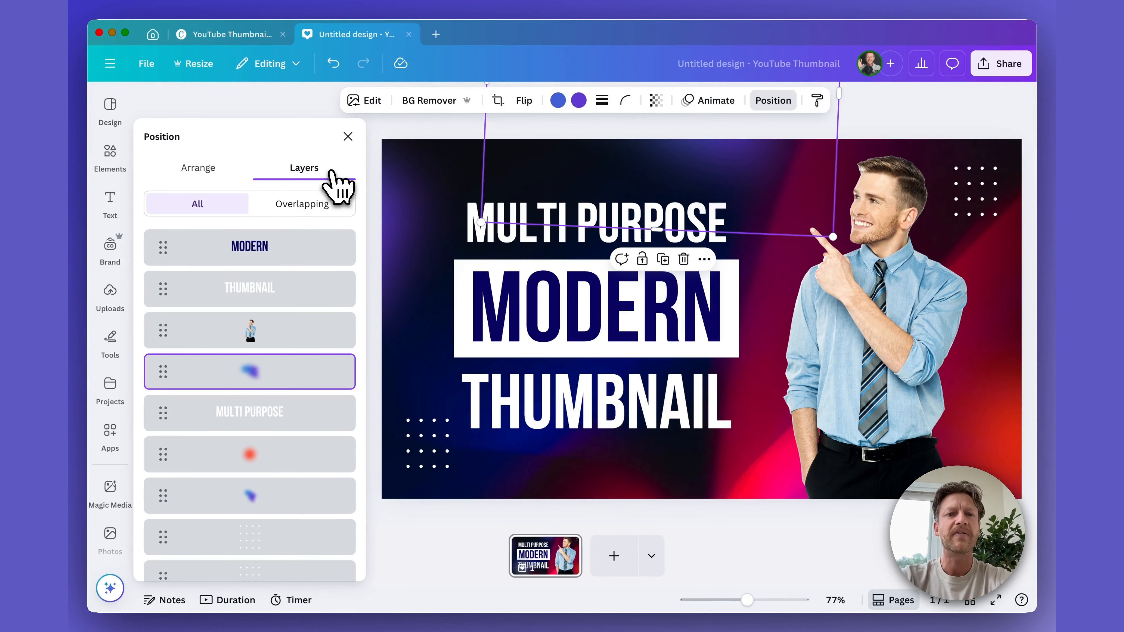
scroll(284, 389, down, 5)
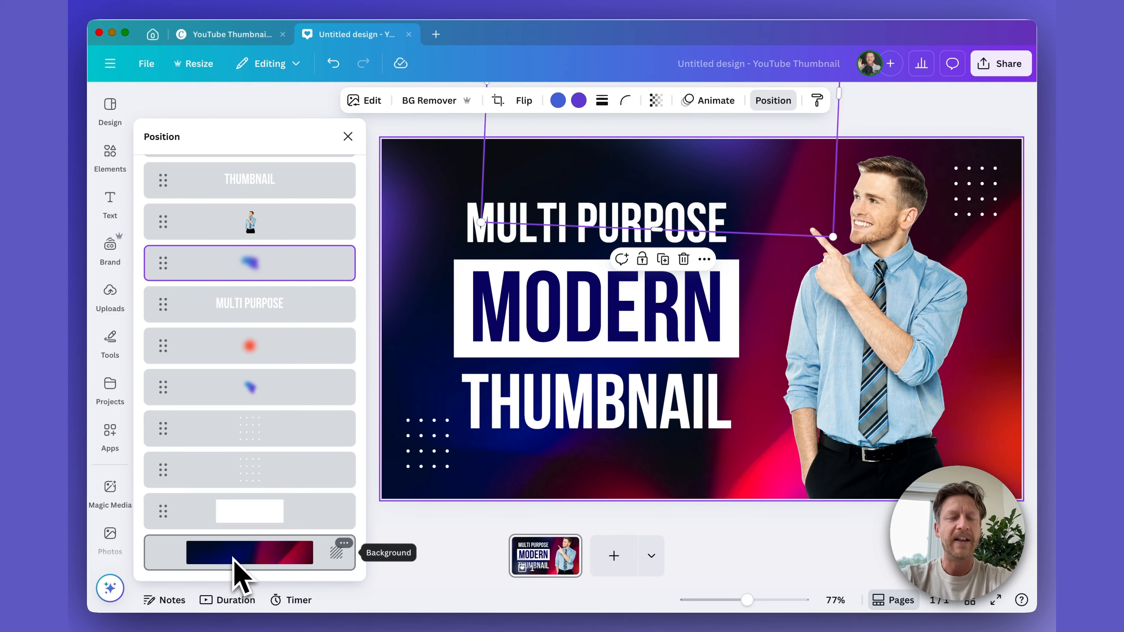
scroll(284, 398, up, 5)
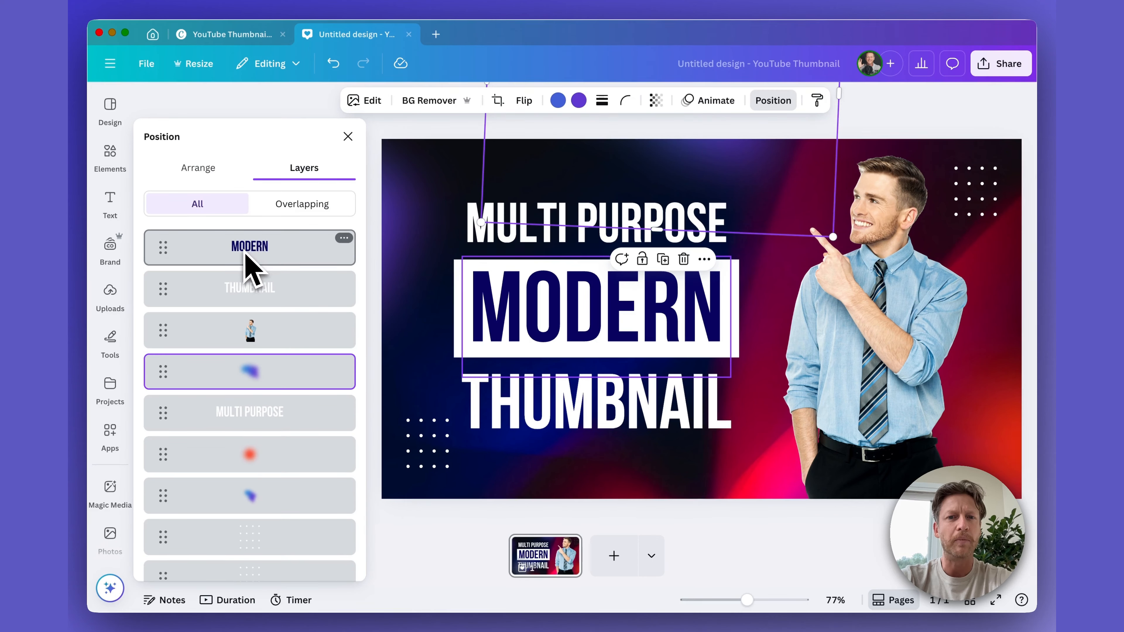
Try moving the white rectangle layer above the MODERN text layer and undo the reordering
scroll(243, 252, down, 2)
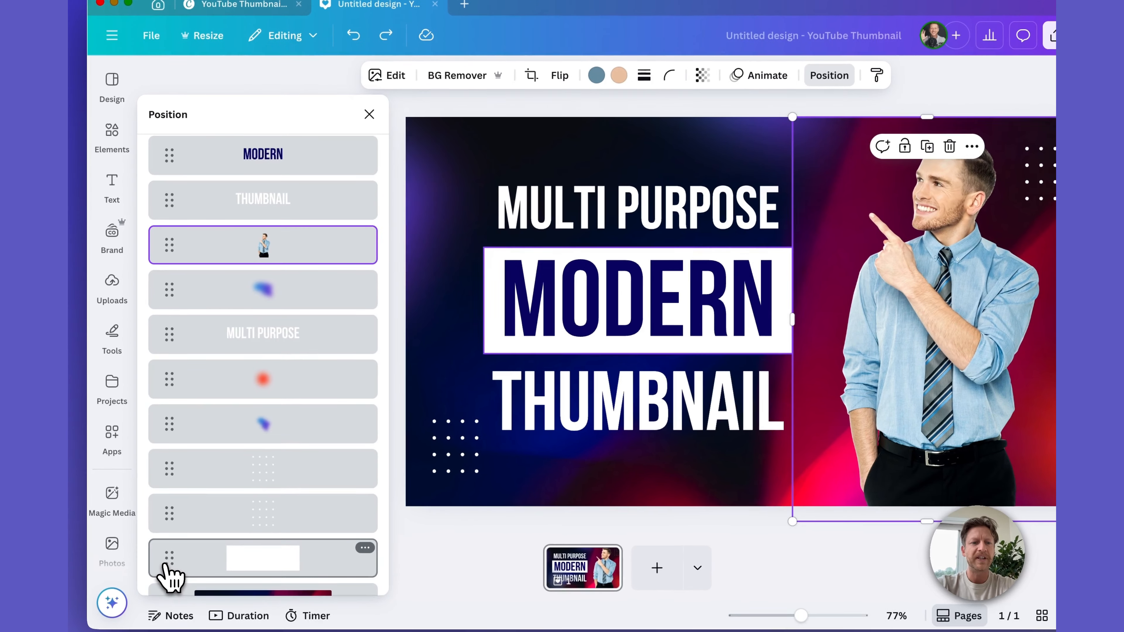
drag(164, 560, 175, 251)
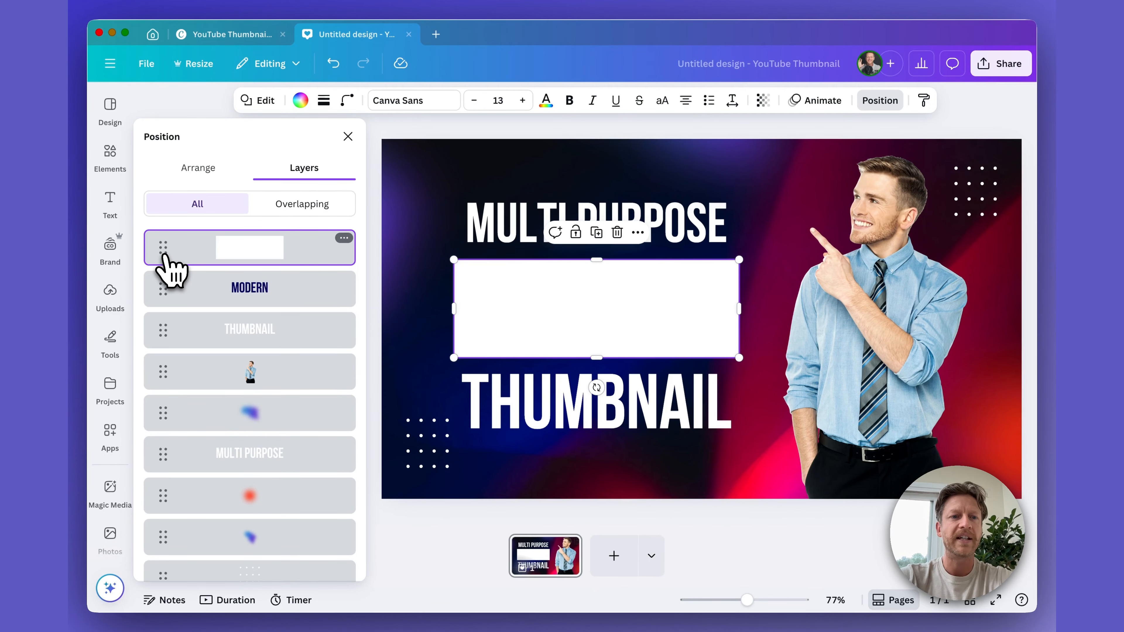
key(super+z)
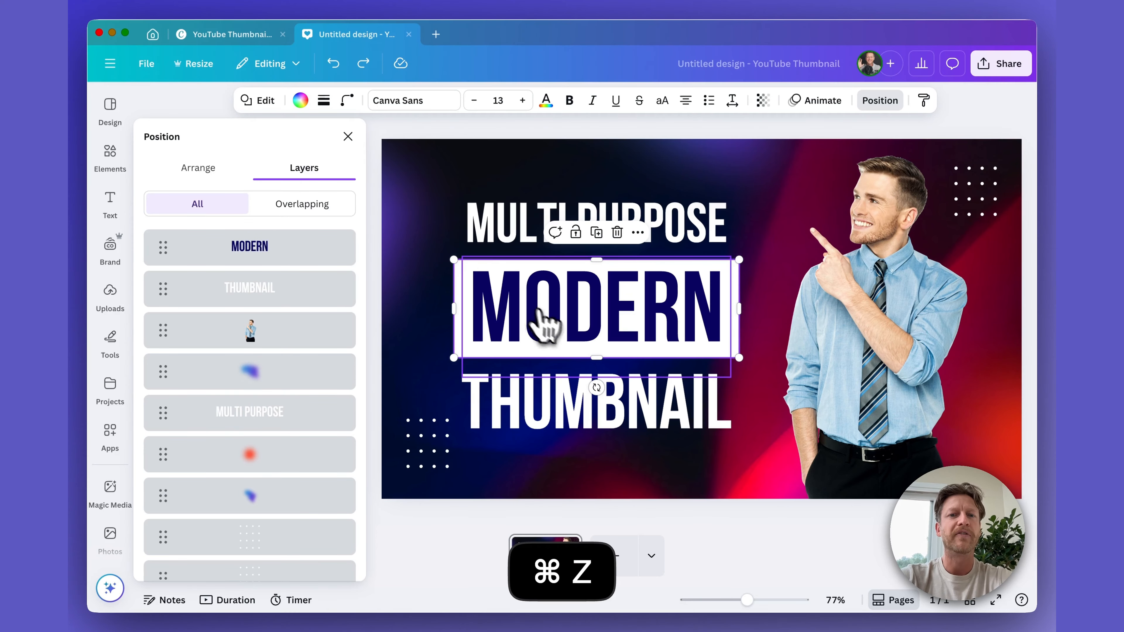
Select the background image layer and review its colour options and image editing options
scroll(292, 465, down, 3)
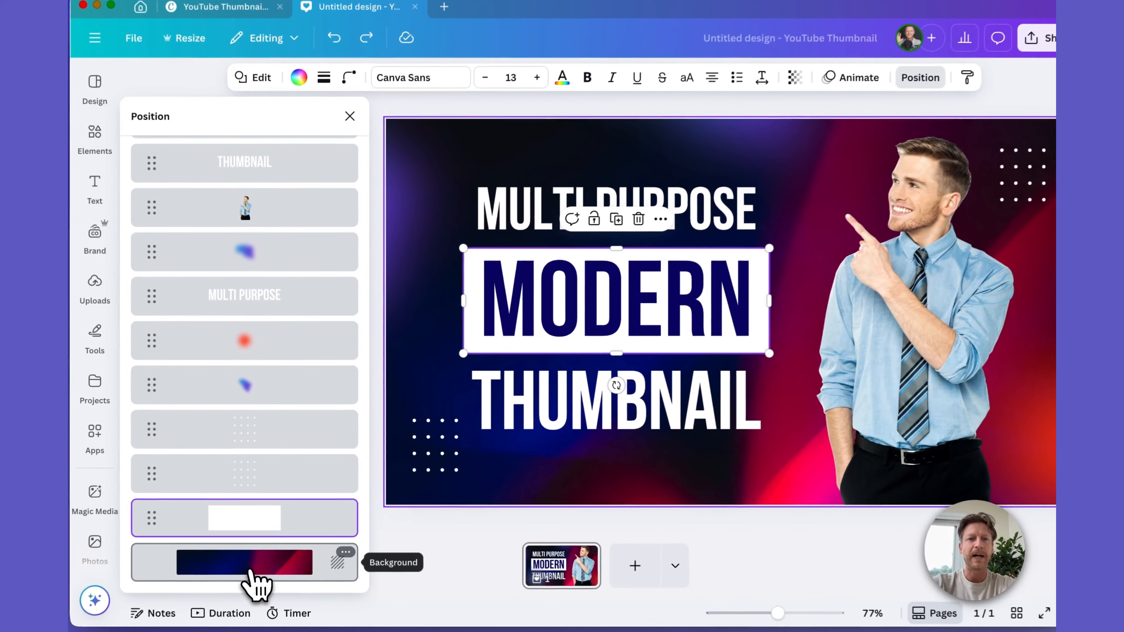
click(255, 560)
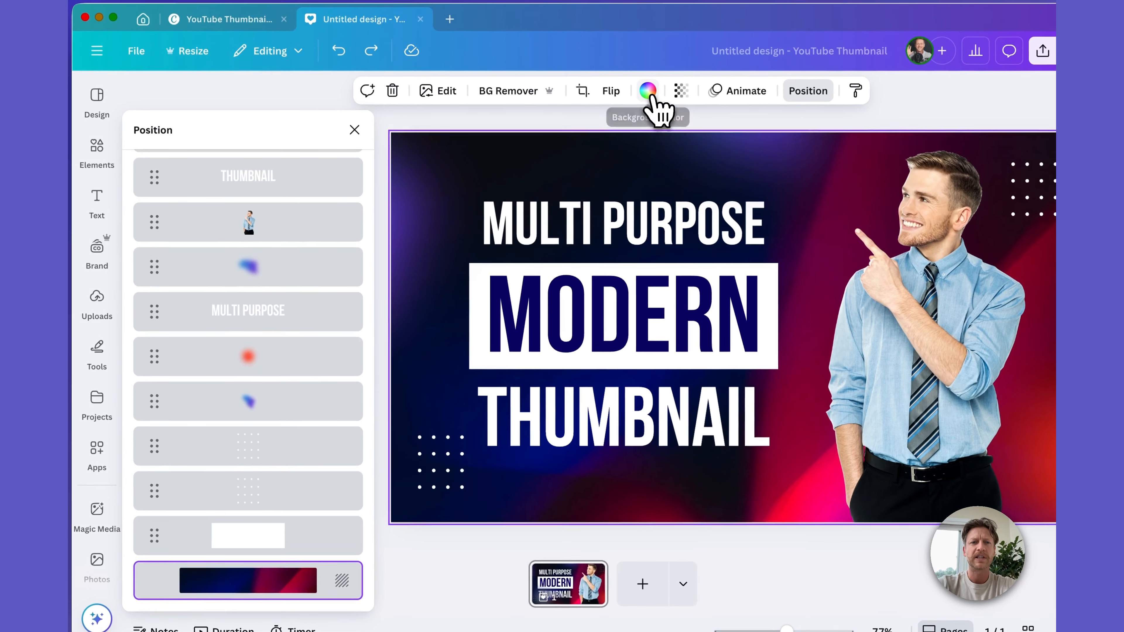
click(644, 74)
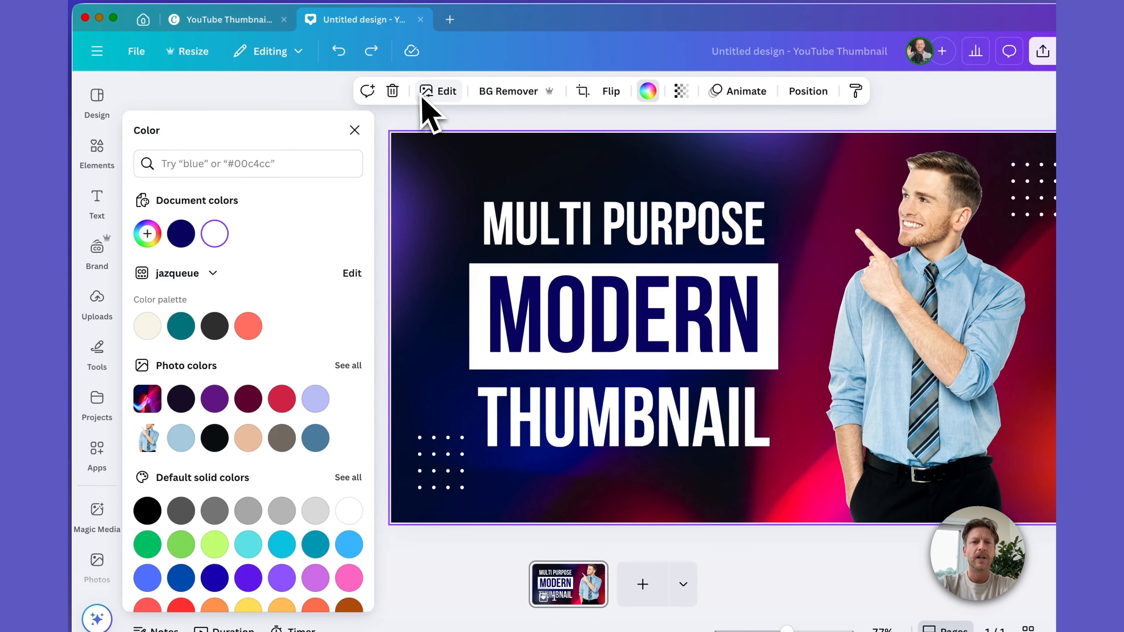
click(438, 90)
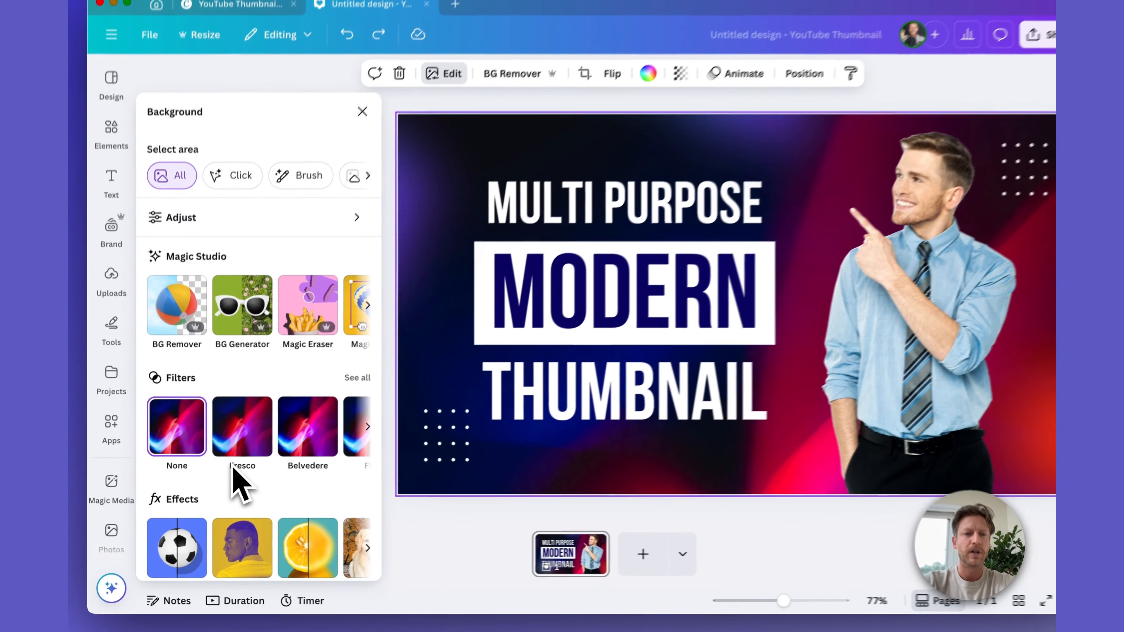
scroll(229, 481, down, 5)
scroll(230, 487, up, 5)
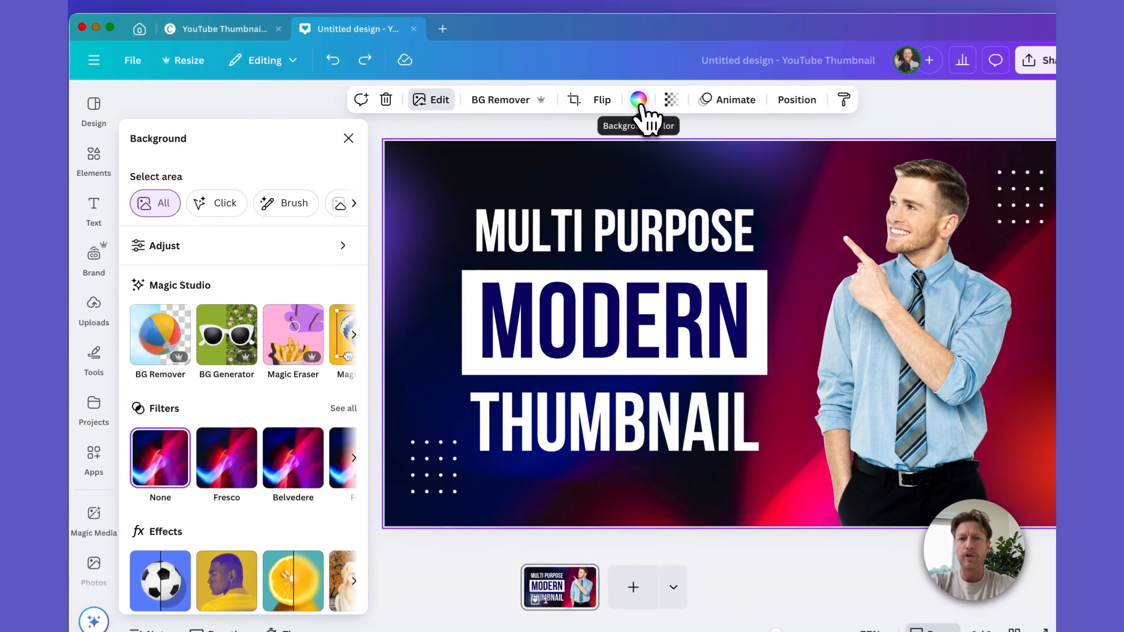
Replace the background image with the solid teal from the brand colour palette
click(620, 101)
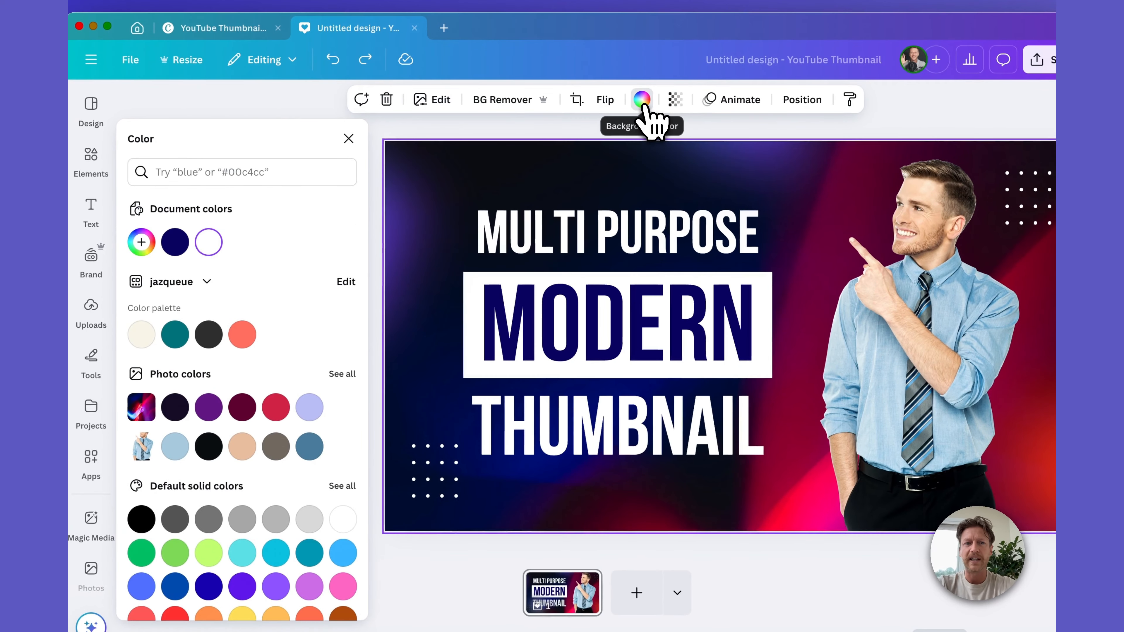
scroll(281, 346, down, 2)
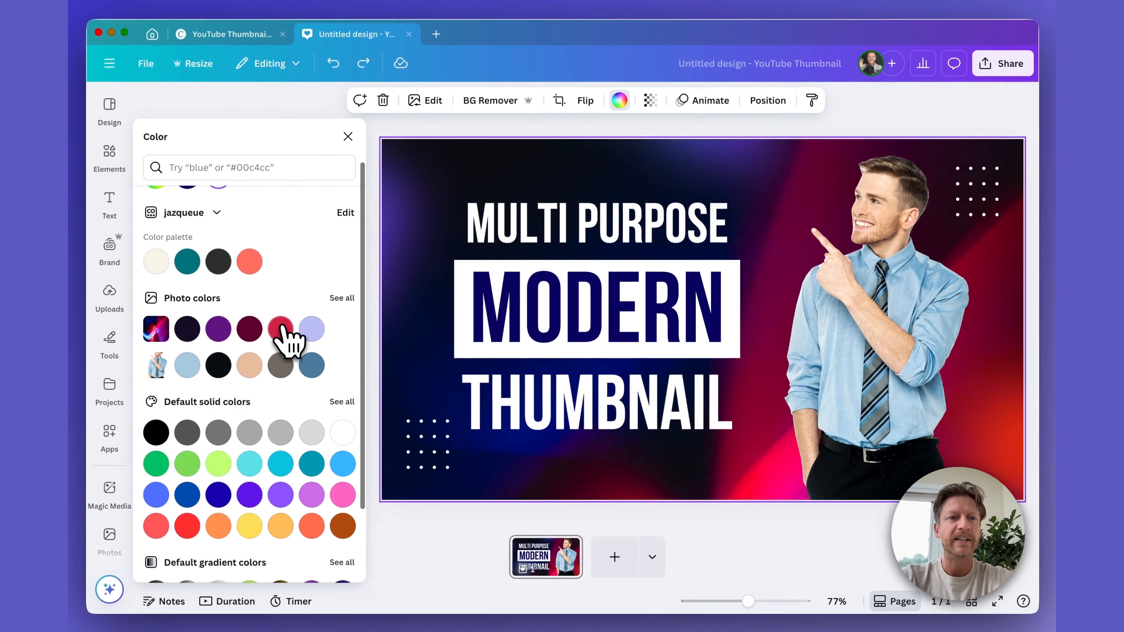
scroll(283, 336, up, 2)
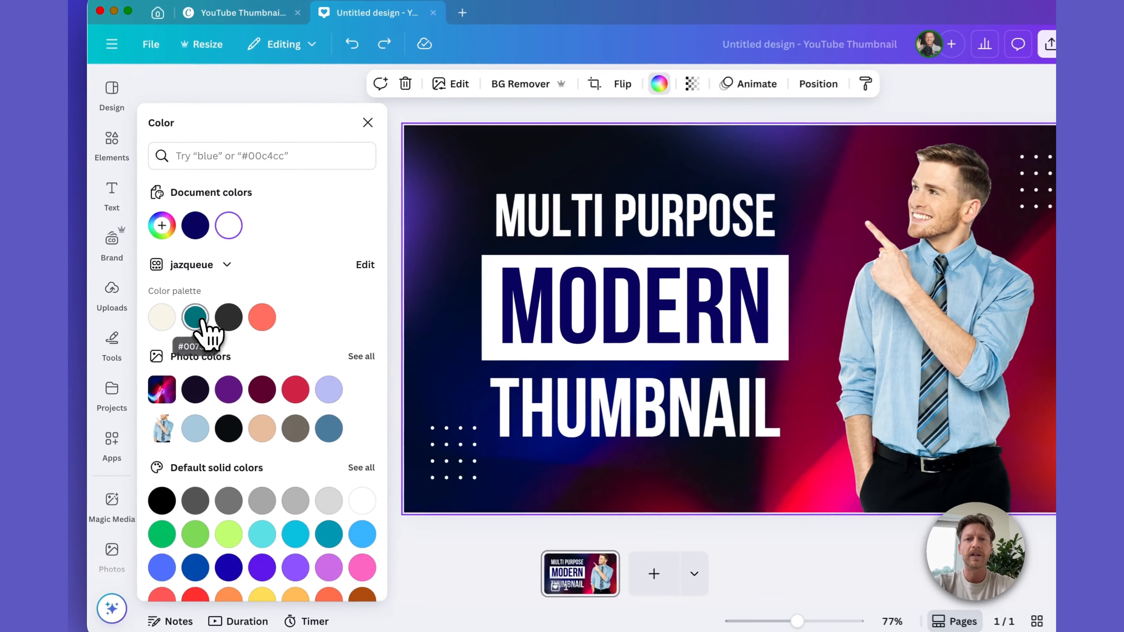
click(188, 317)
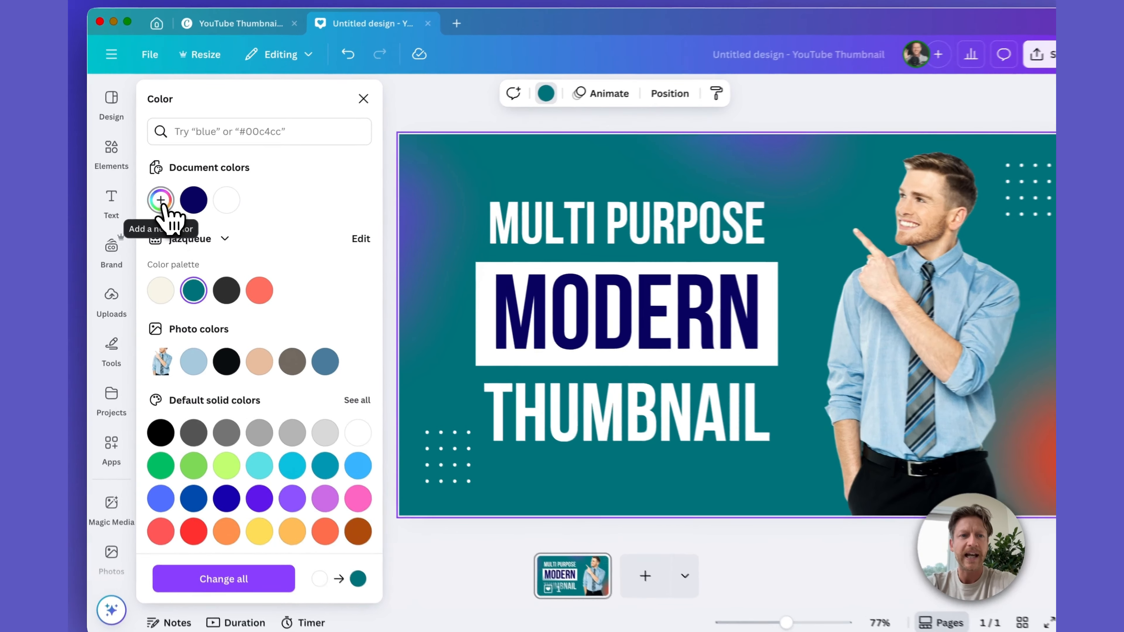
Change the background fill to a teal to light blue gradient, compare gradient styles and apply the horizontal linear one
click(159, 204)
click(301, 241)
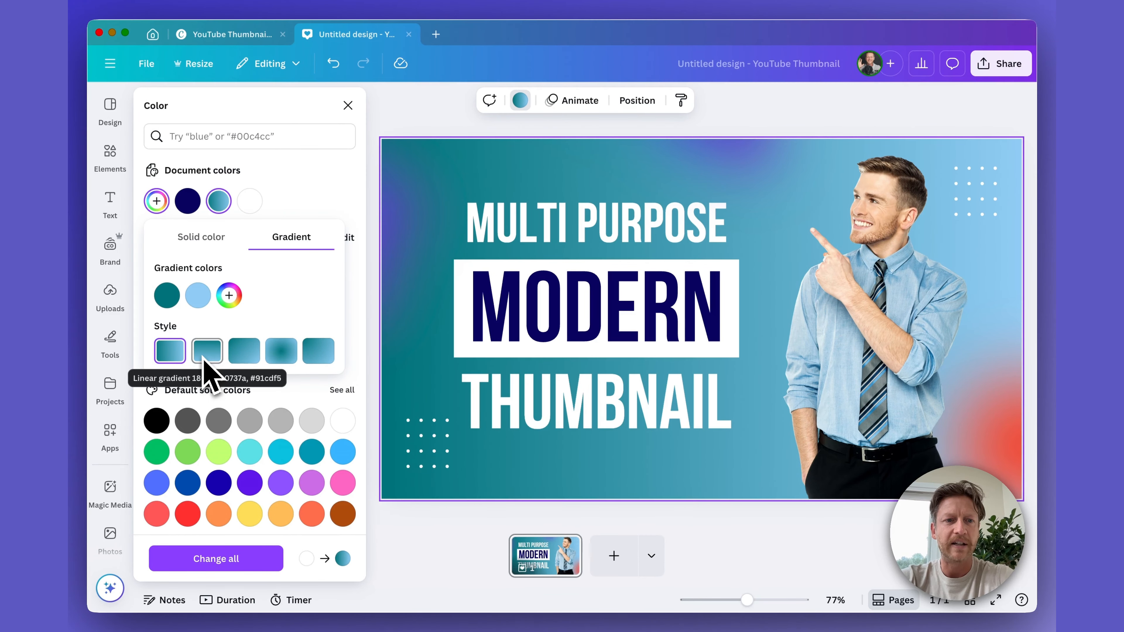
click(283, 352)
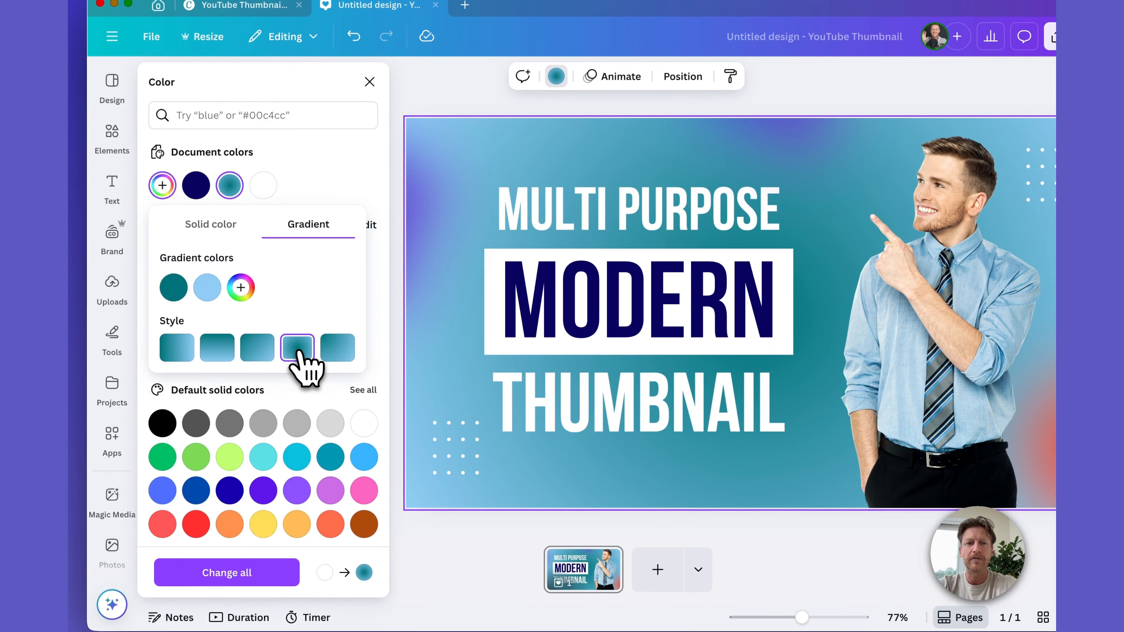
click(337, 350)
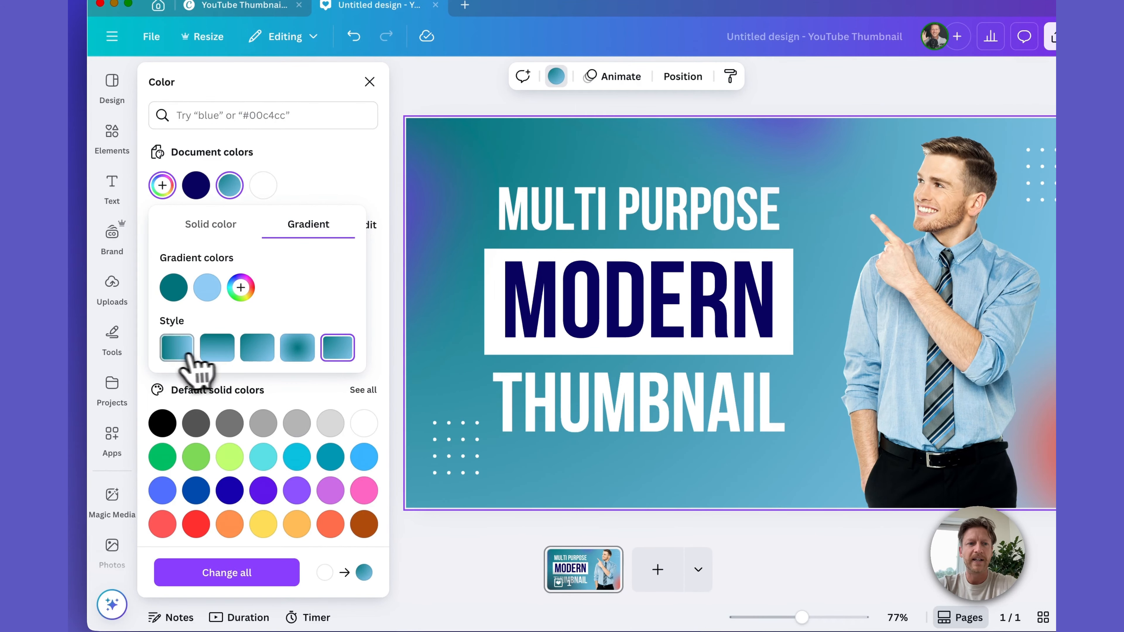
click(176, 350)
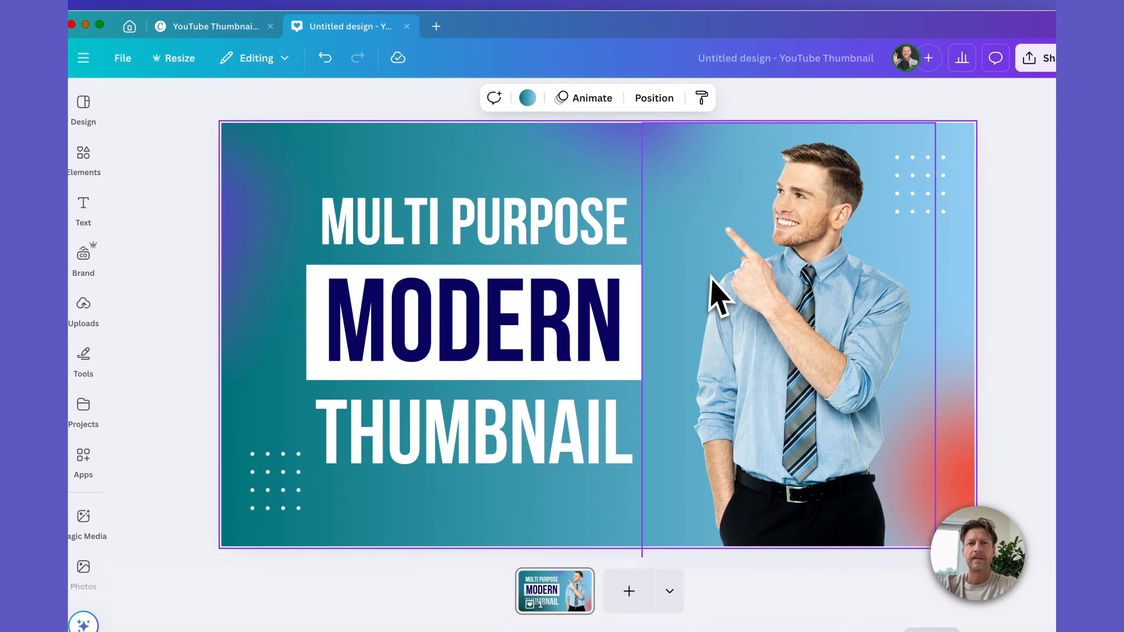
Delete the three blurred colour blob layers: the one at the left edge, the red one and the blue-purple one
click(659, 100)
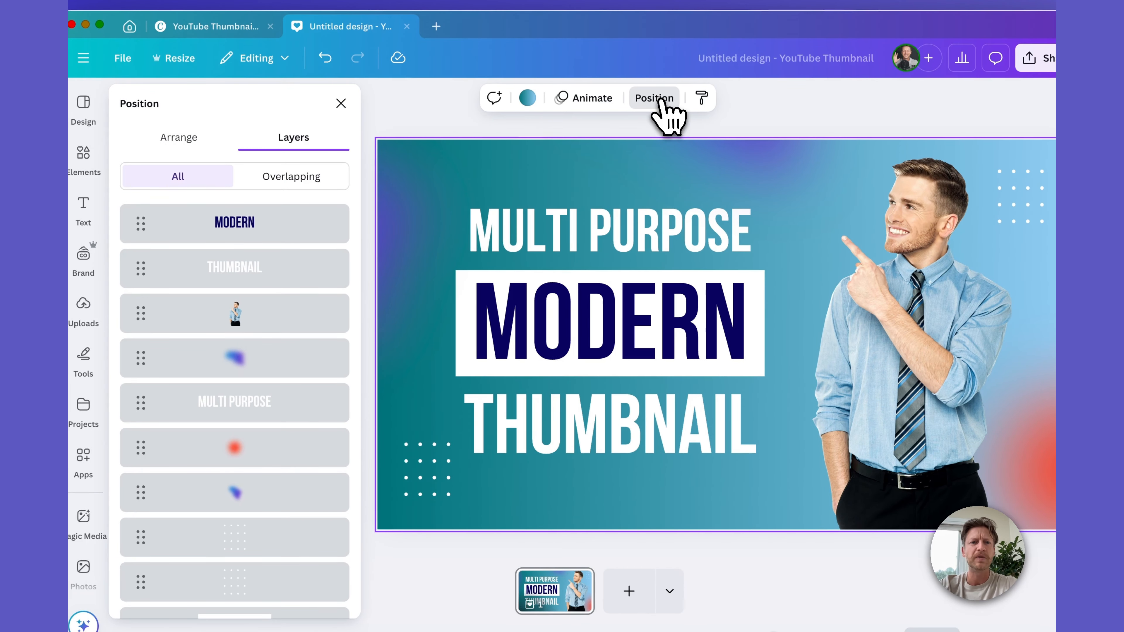
scroll(304, 391, down, 2)
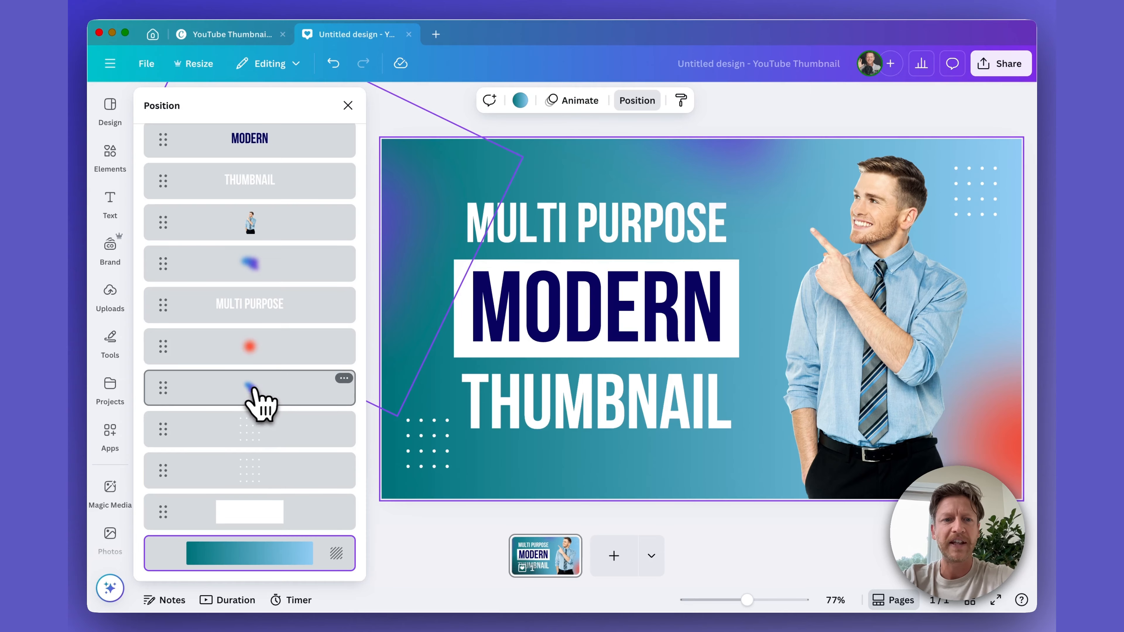
click(246, 398)
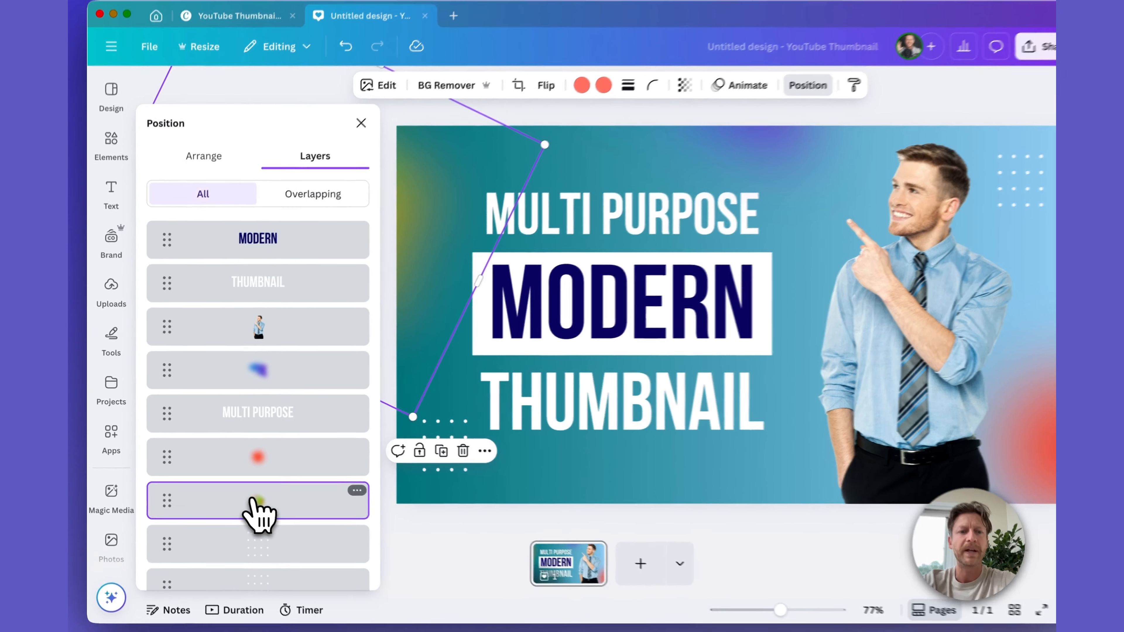
key(Delete)
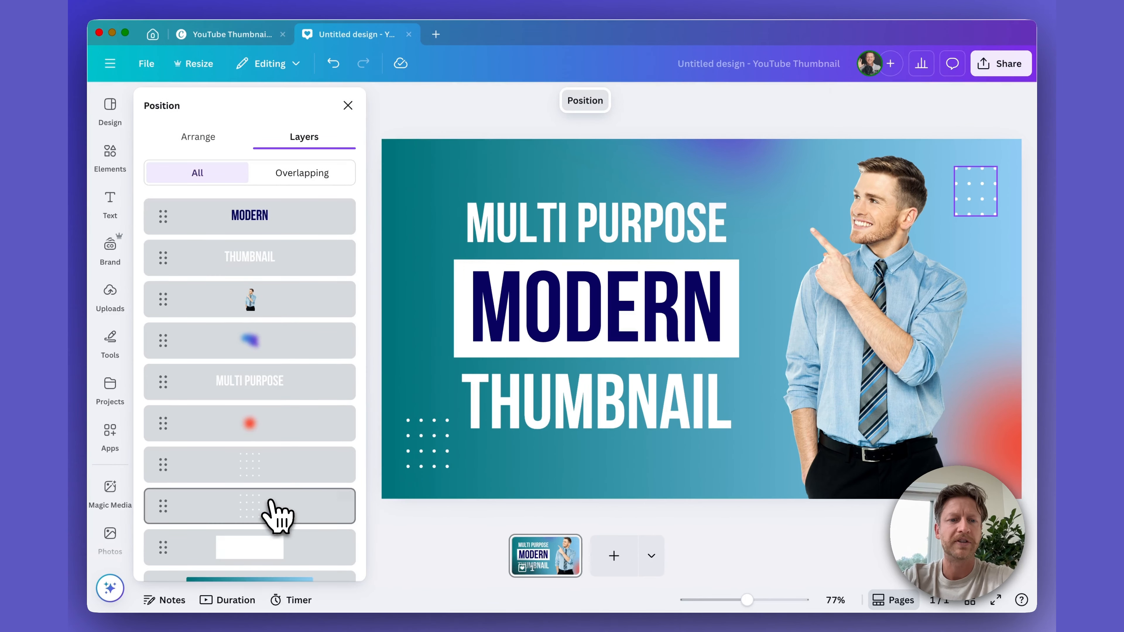
click(252, 454)
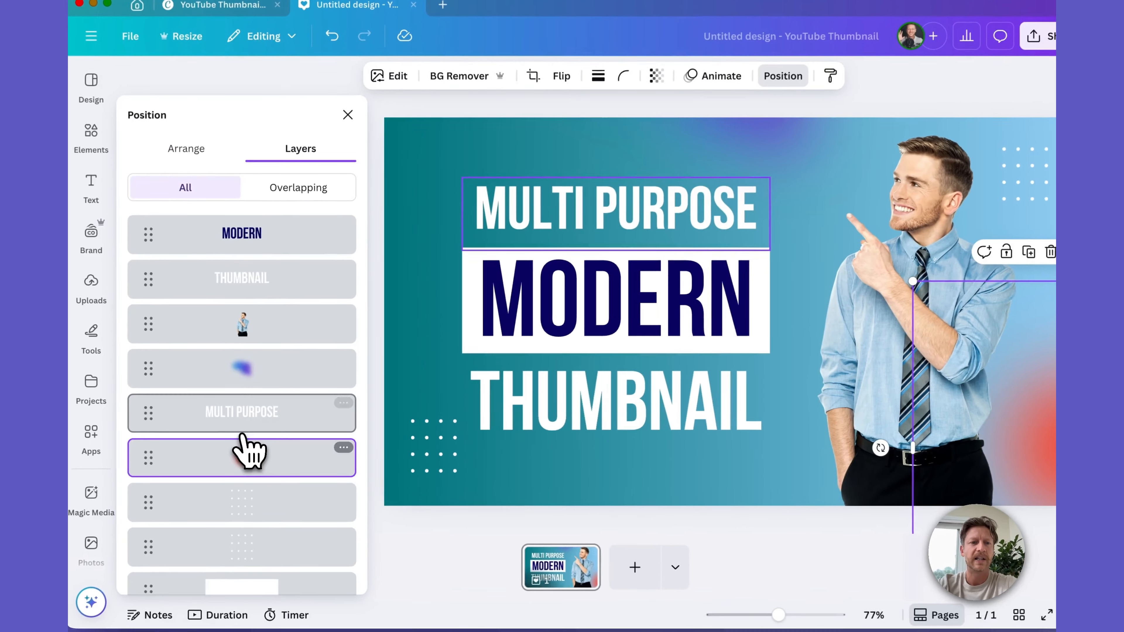
key(Delete)
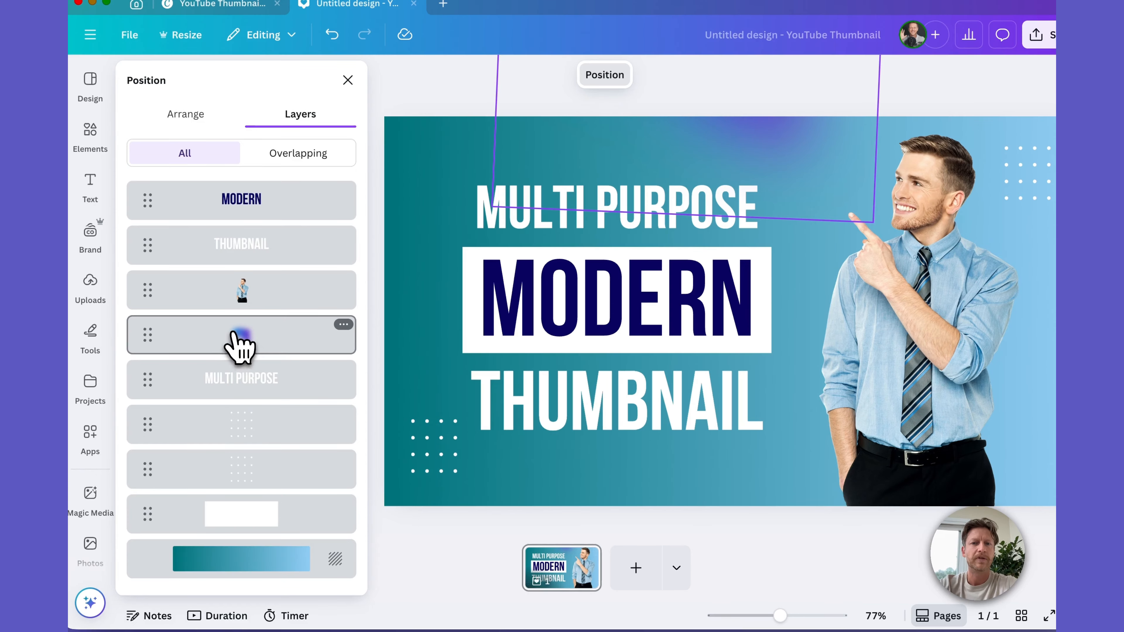
click(240, 345)
key(Delete)
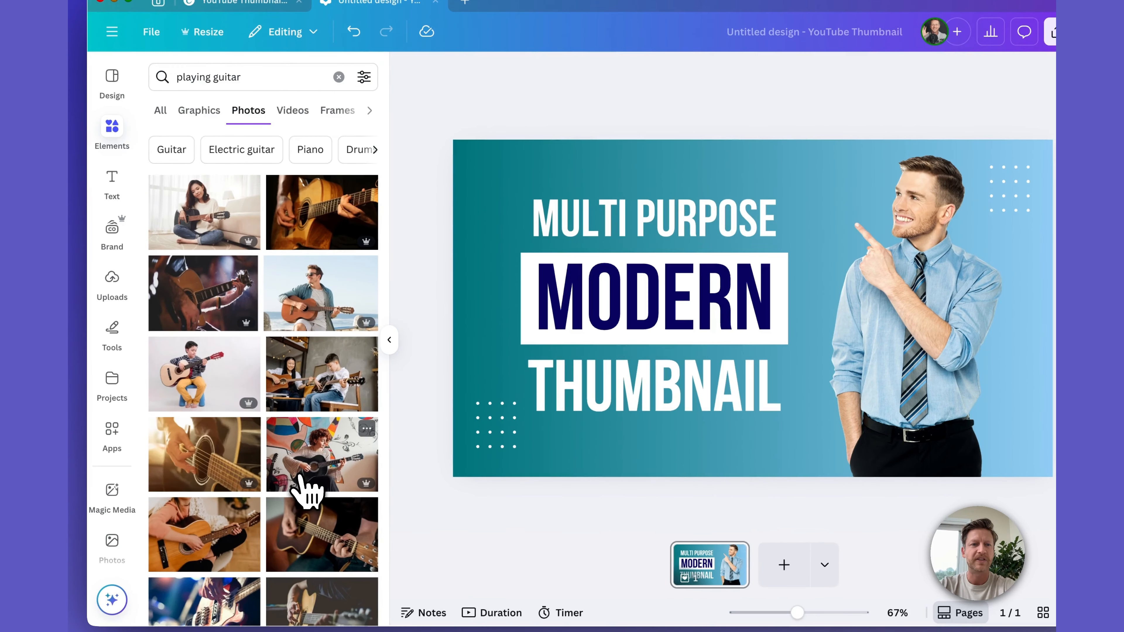
Add the photo of the man in sunglasses playing guitar by the sea, enlarging it to cover the thumbnail's right side
scroll(300, 478, down, 2)
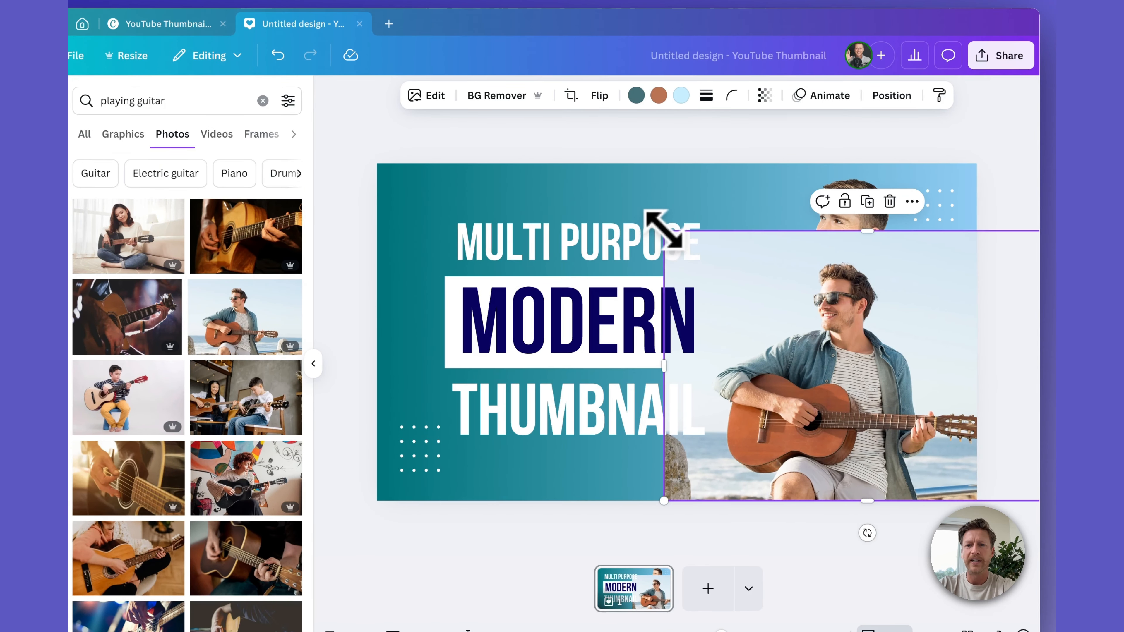
drag(663, 231, 527, 139)
drag(710, 238, 812, 252)
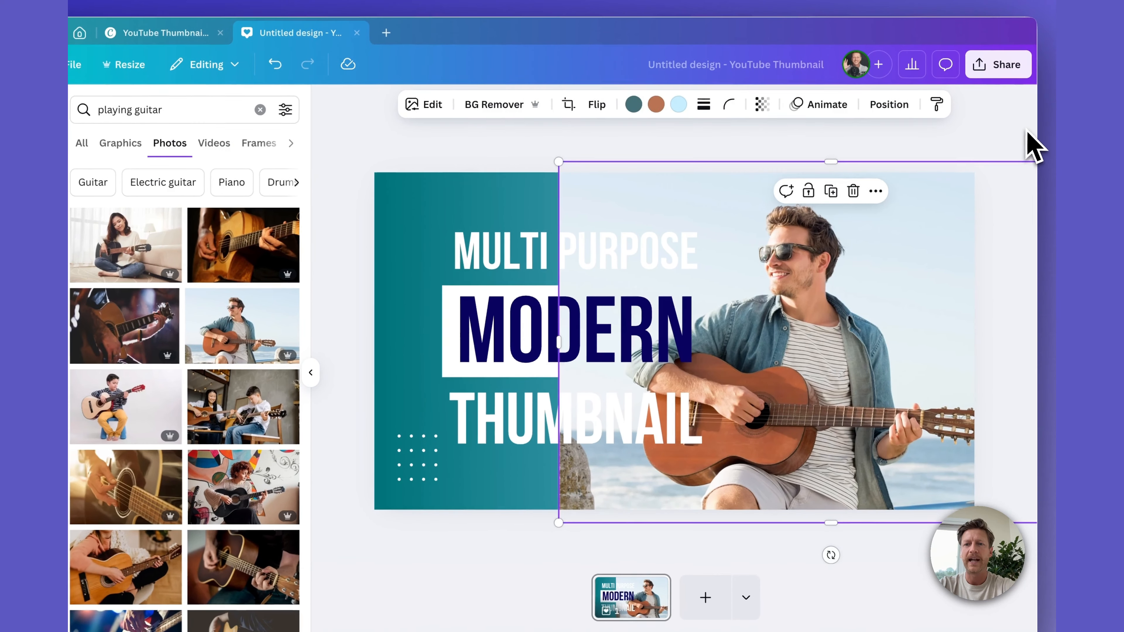
click(1039, 111)
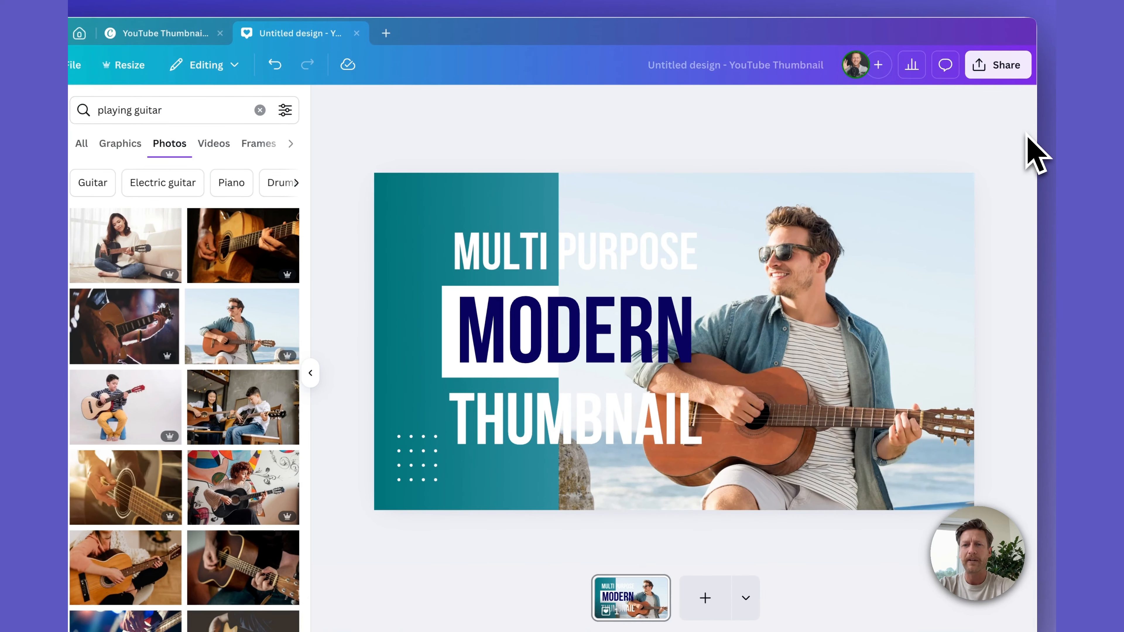
Try Magic Expand on the guitarist photo at Whole Page size, and discard the generated results
click(943, 226)
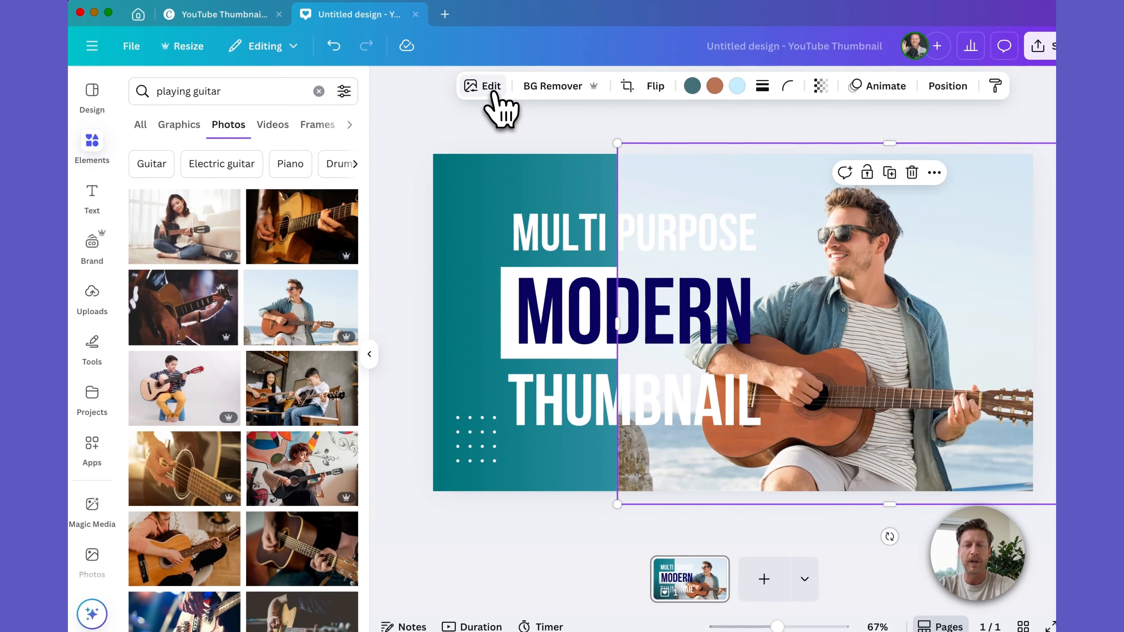
click(492, 92)
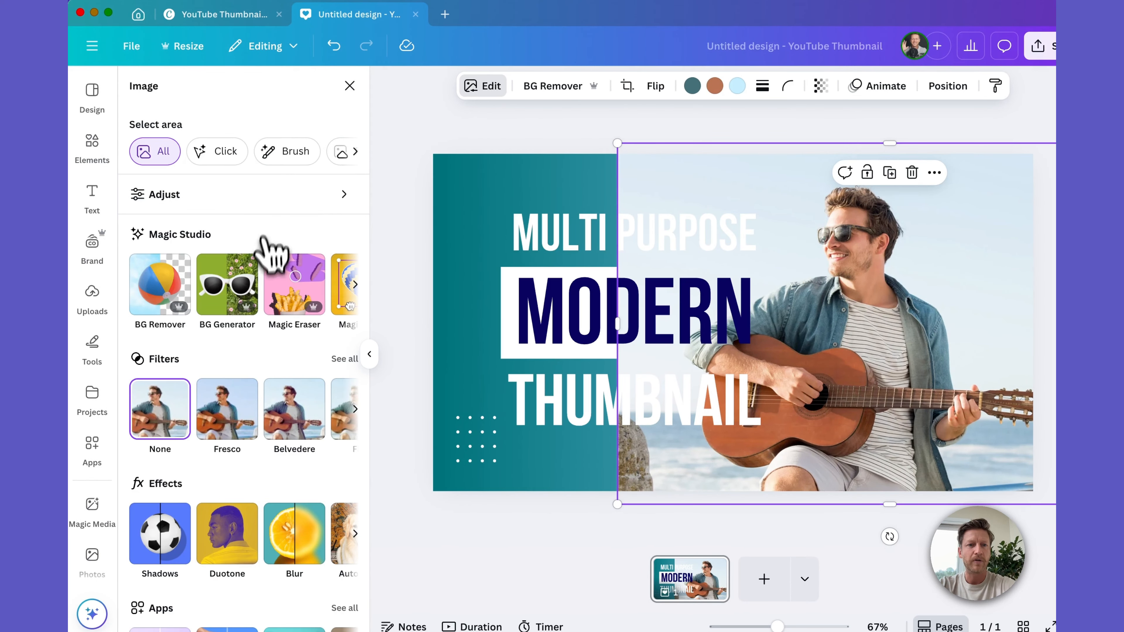
scroll(272, 312, right, 5)
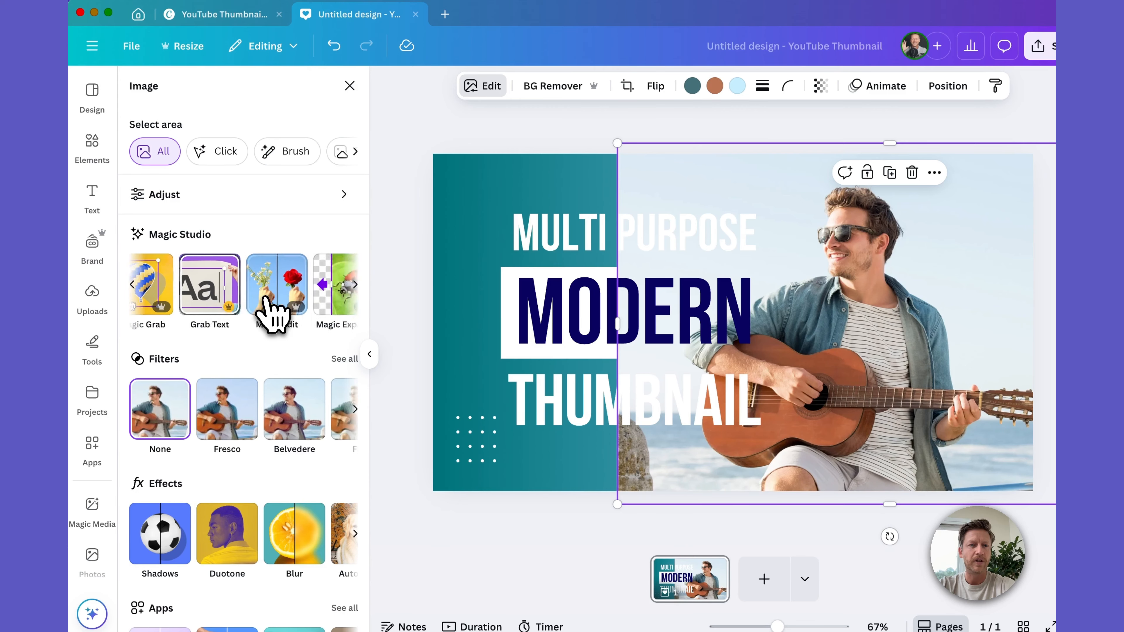
click(328, 296)
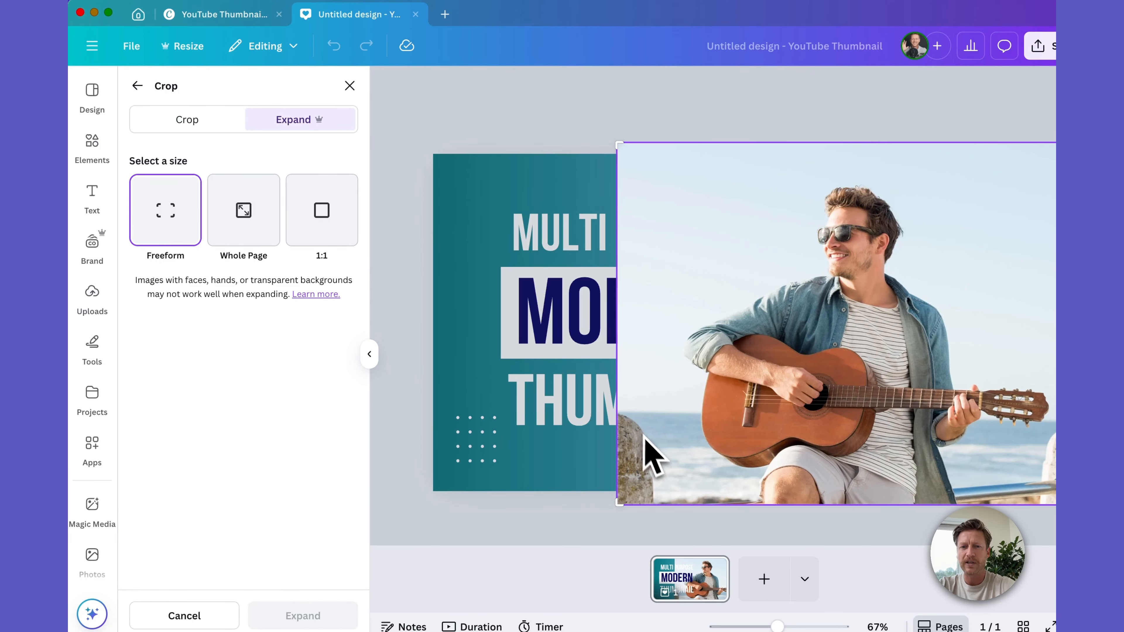
click(265, 208)
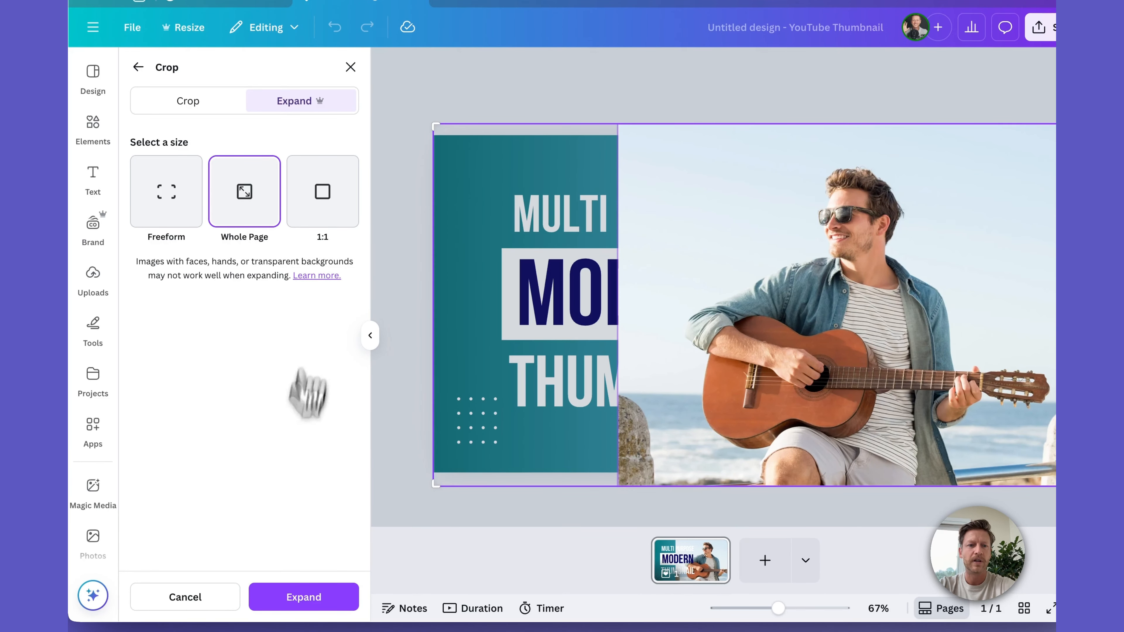
click(297, 598)
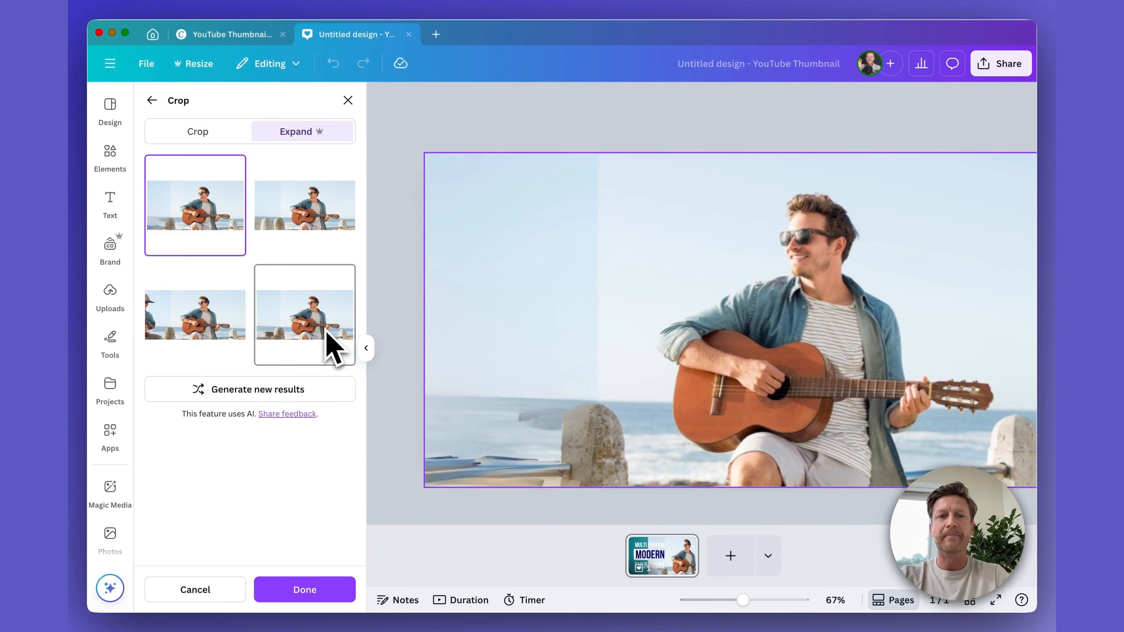
click(204, 590)
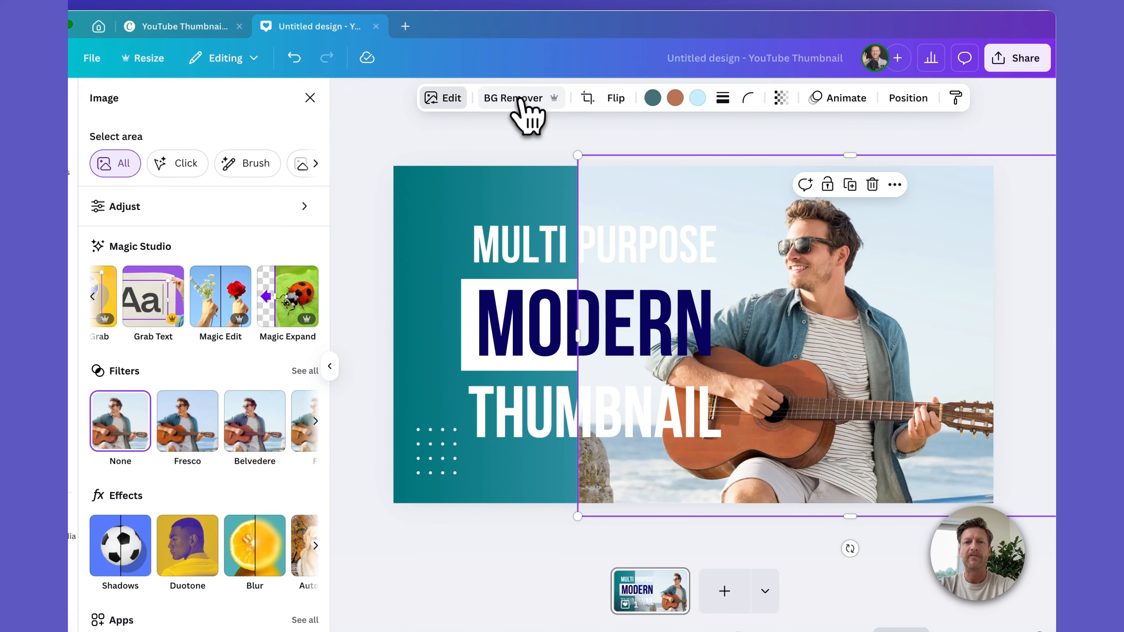
Remove the guitarist photo's background, enlarge the cutout slightly and reposition it along the thumbnail's right side
click(522, 100)
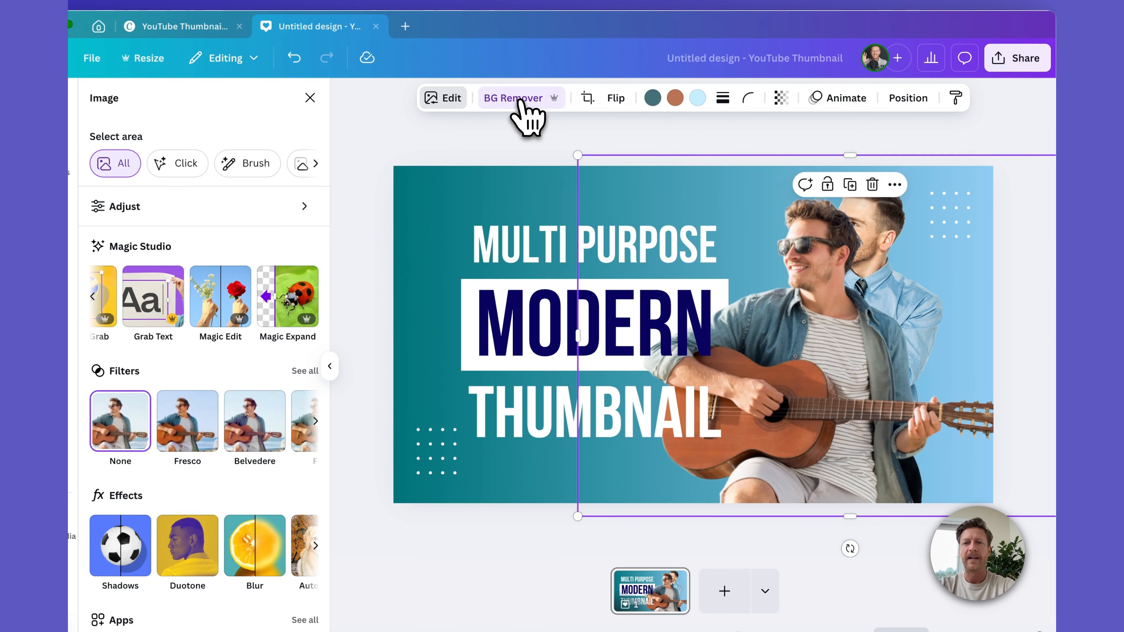
drag(823, 374, 843, 367)
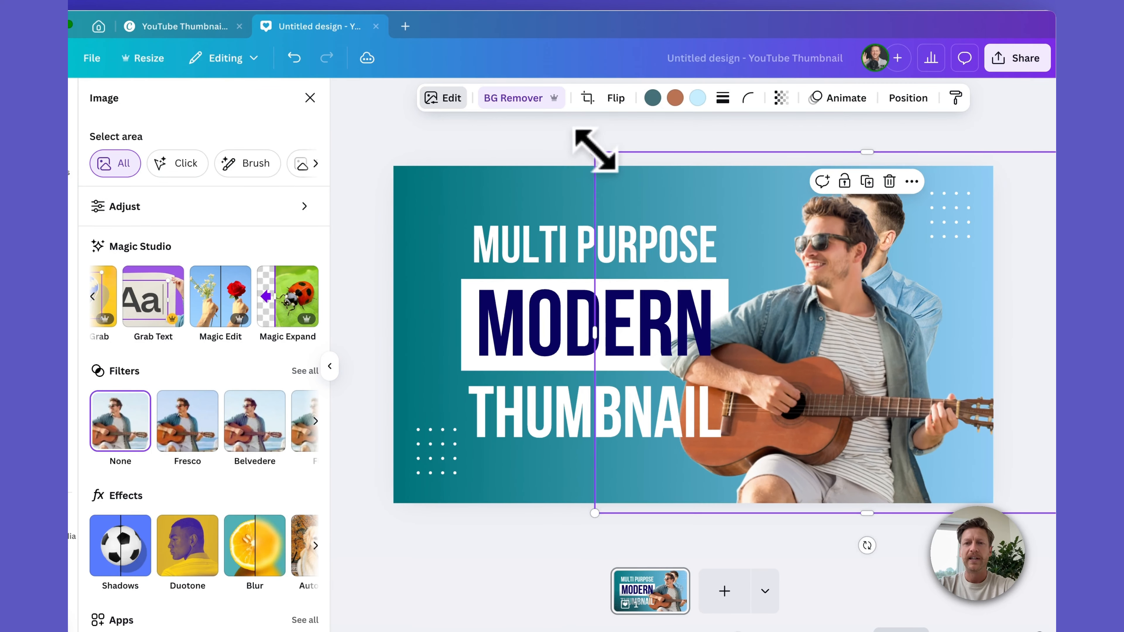
drag(594, 152, 569, 137)
drag(773, 318, 789, 298)
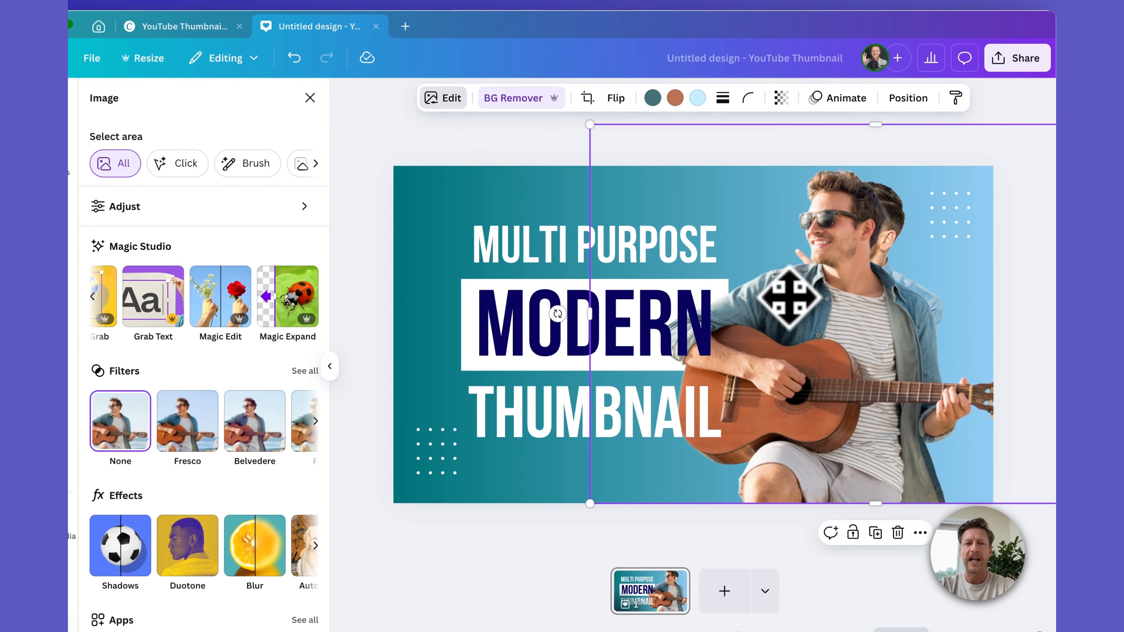
Delete the layer of the template's man in the light blue shirt behind the guitarist
click(908, 98)
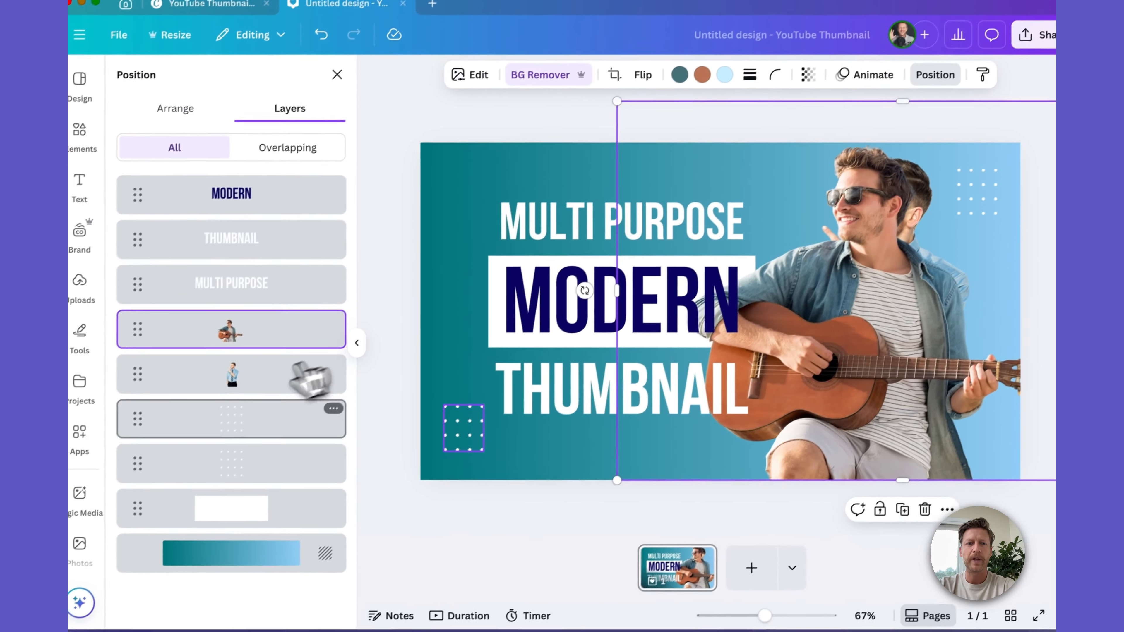
click(305, 374)
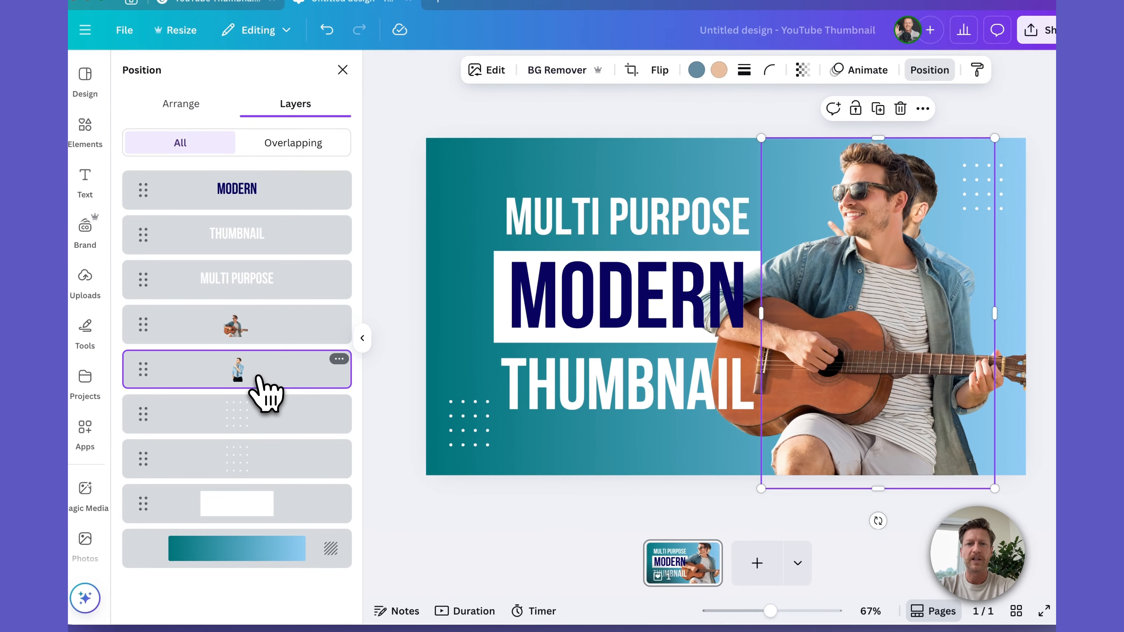
key(Delete)
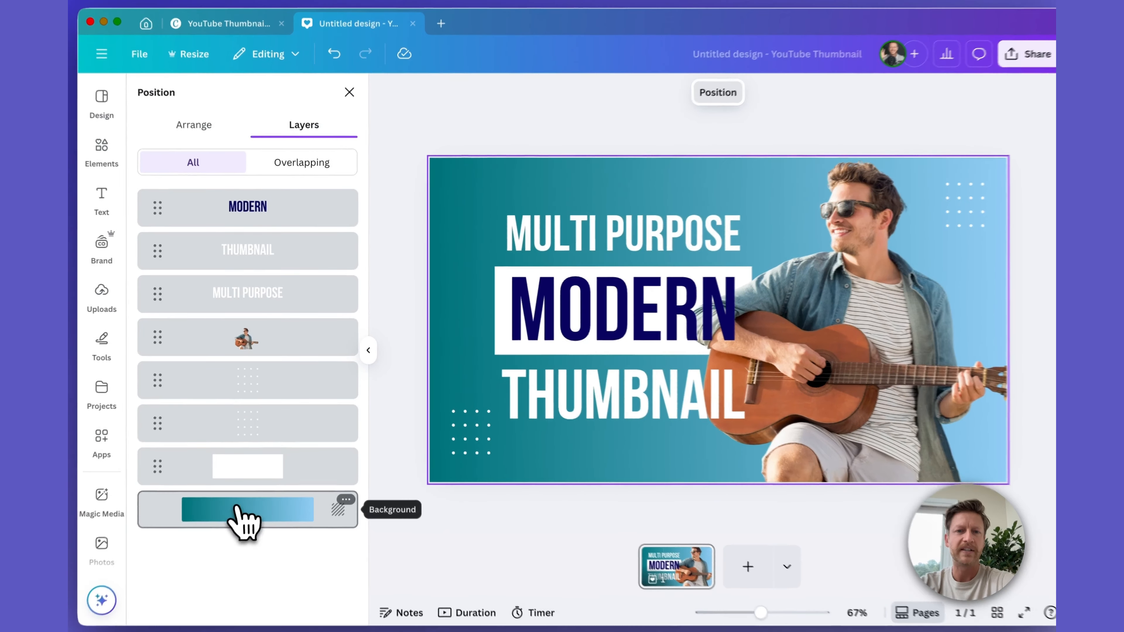
Change the background fill to the coral brand colour and turn it into a horizontal coral to dark magenta gradient
click(241, 504)
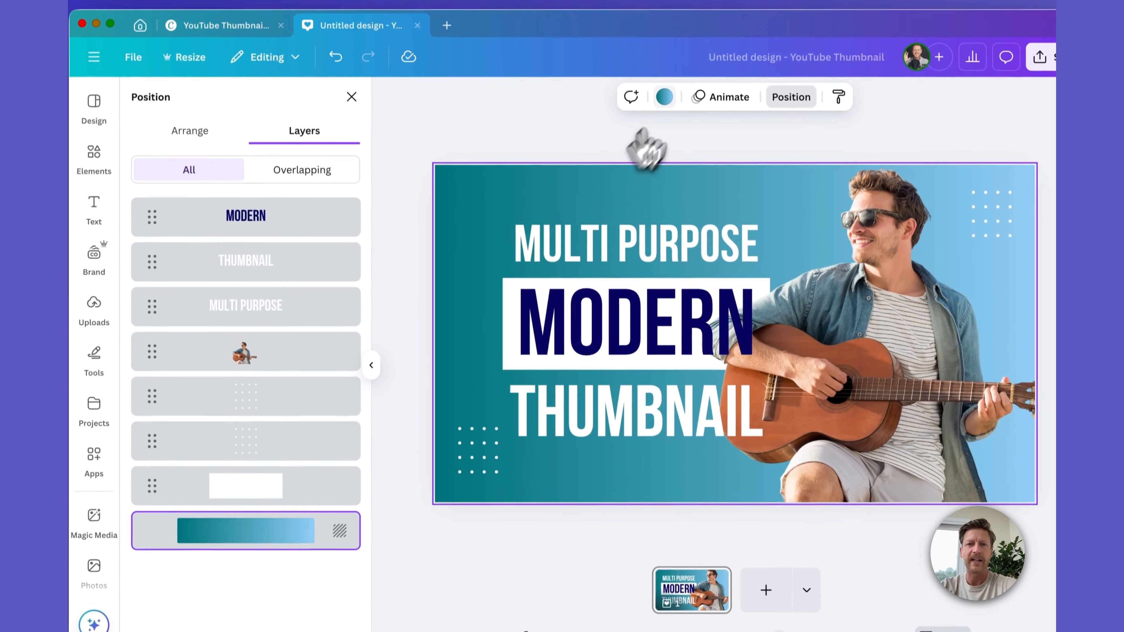
click(664, 97)
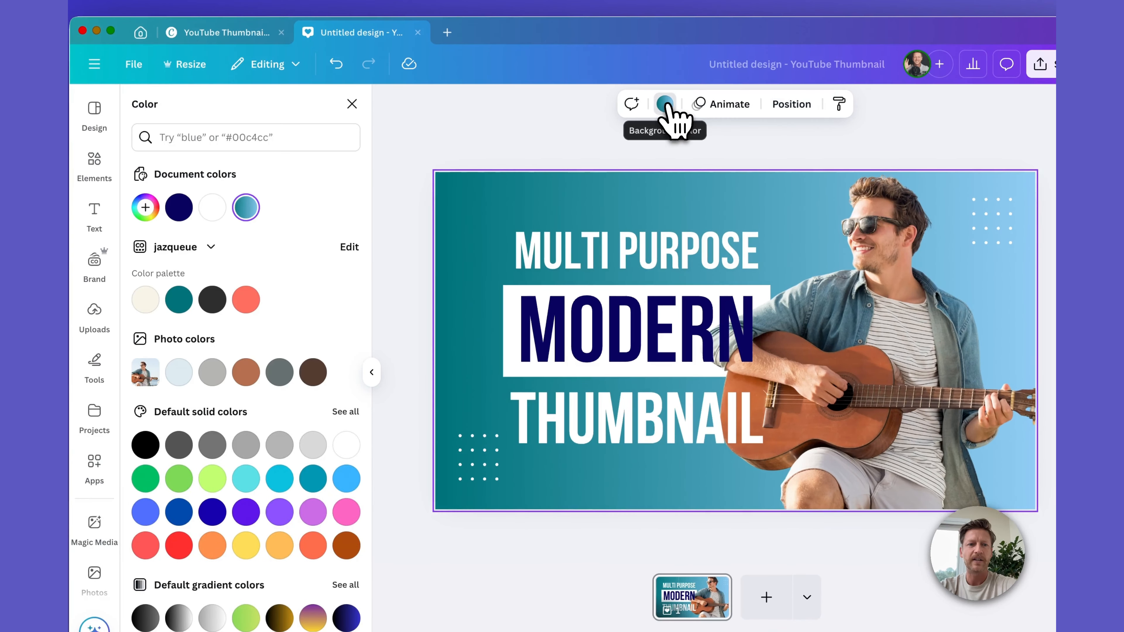
click(246, 301)
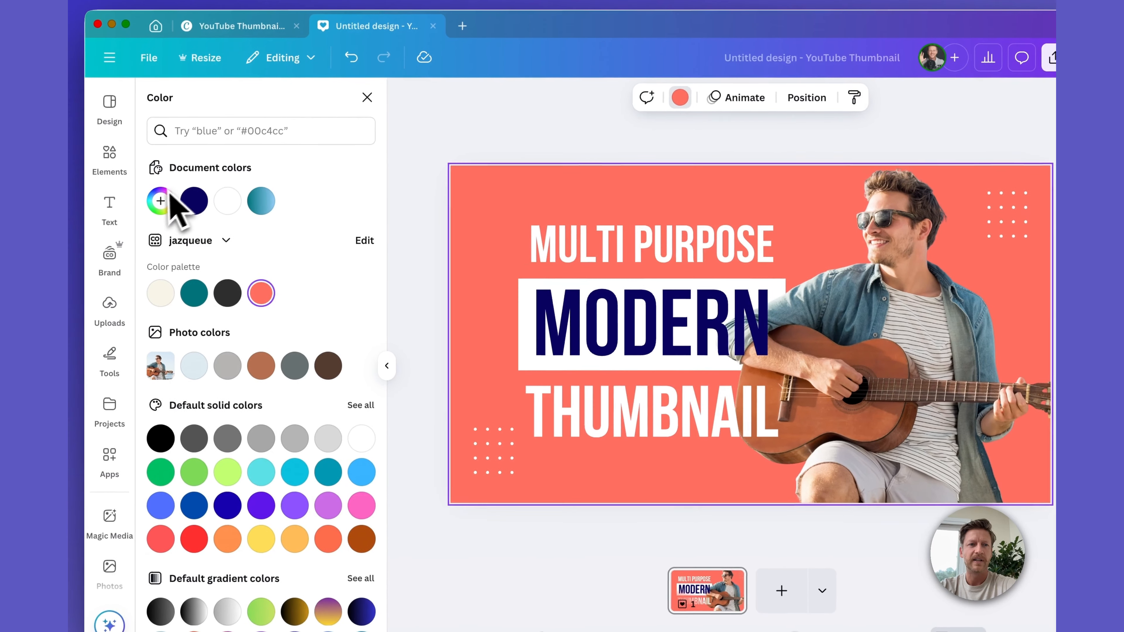
click(145, 207)
click(317, 240)
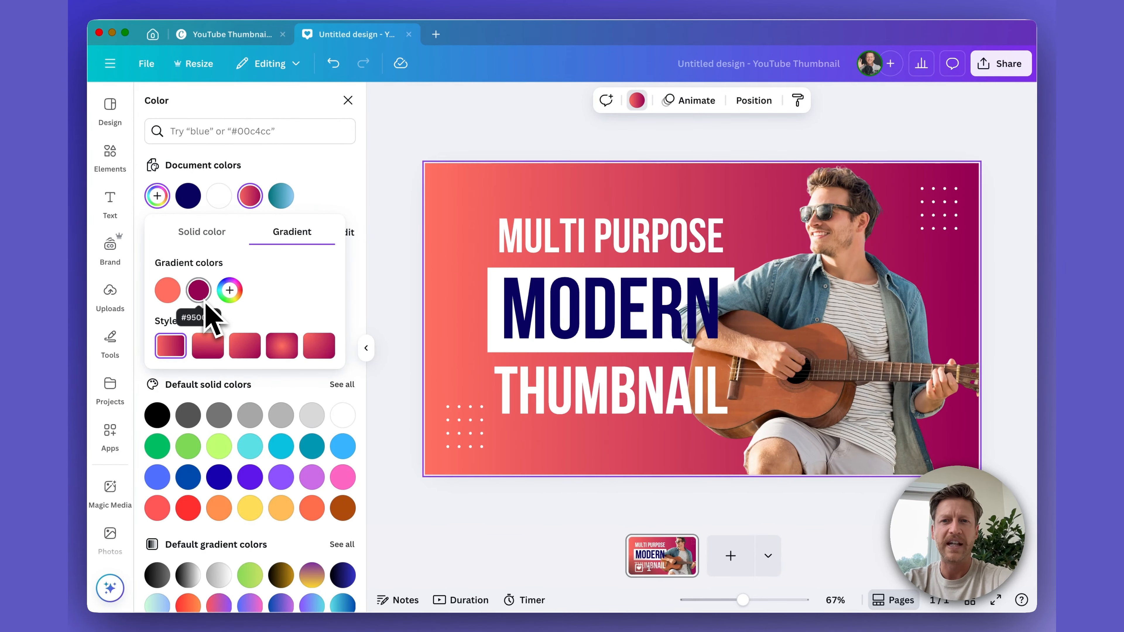
click(340, 195)
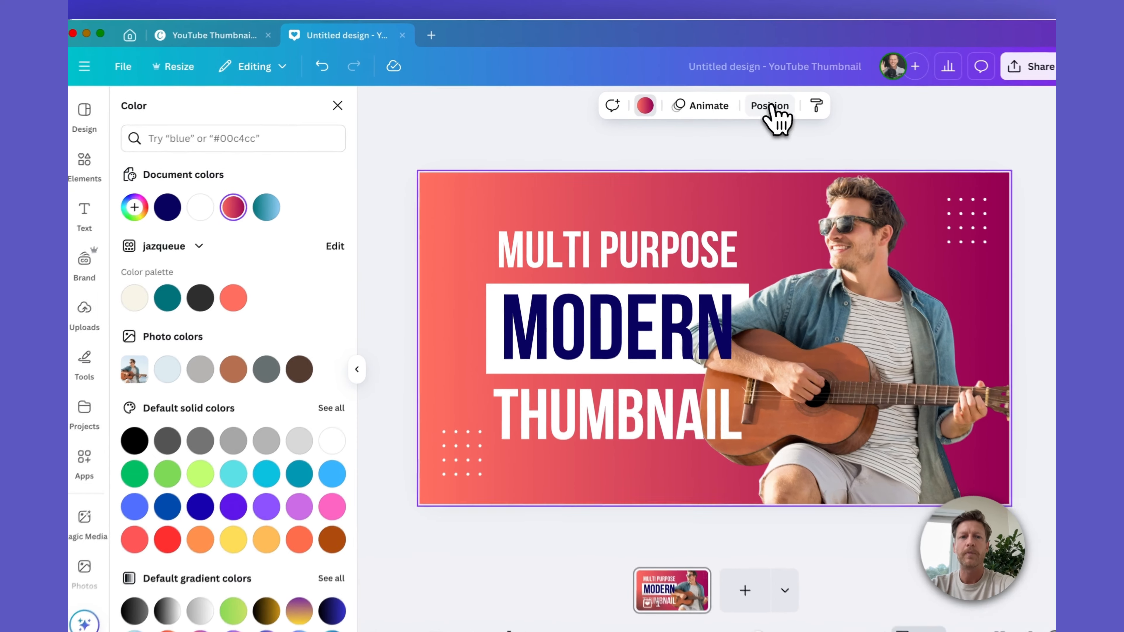
Group the three text layers MODERN, THUMBNAIL and MULTI PURPOSE
click(754, 101)
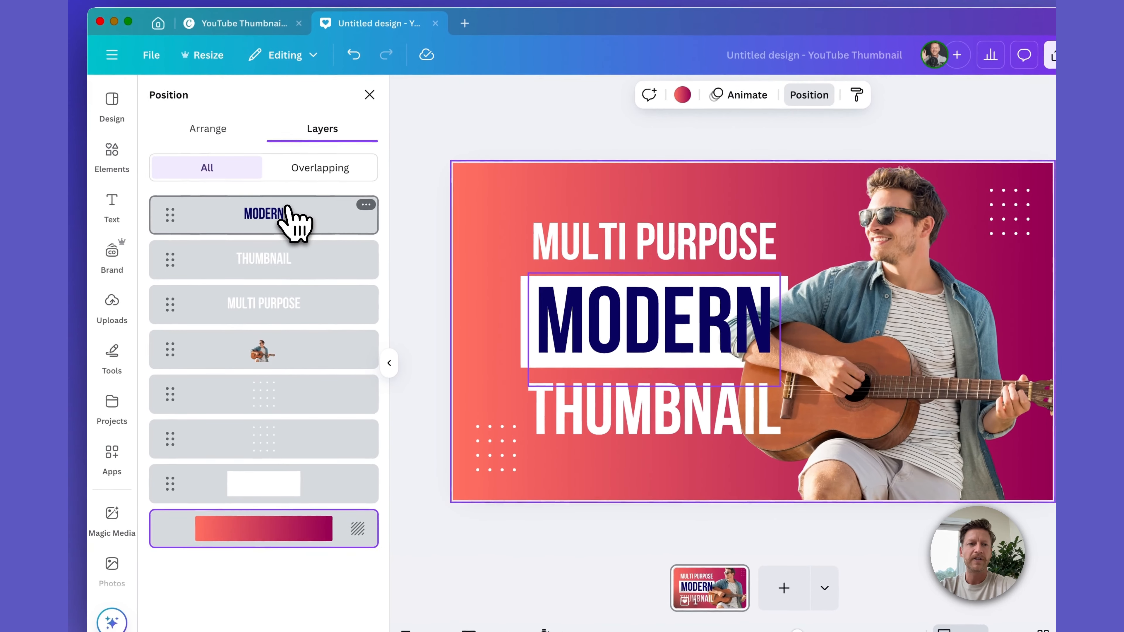
click(261, 231)
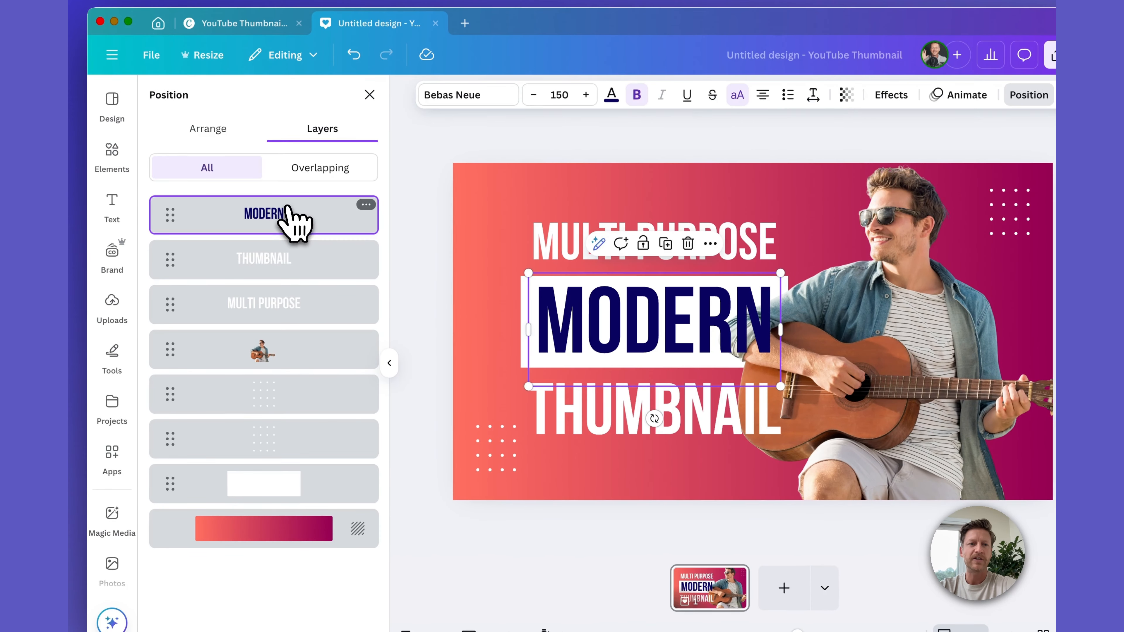
shift+click(277, 264)
shift+click(280, 306)
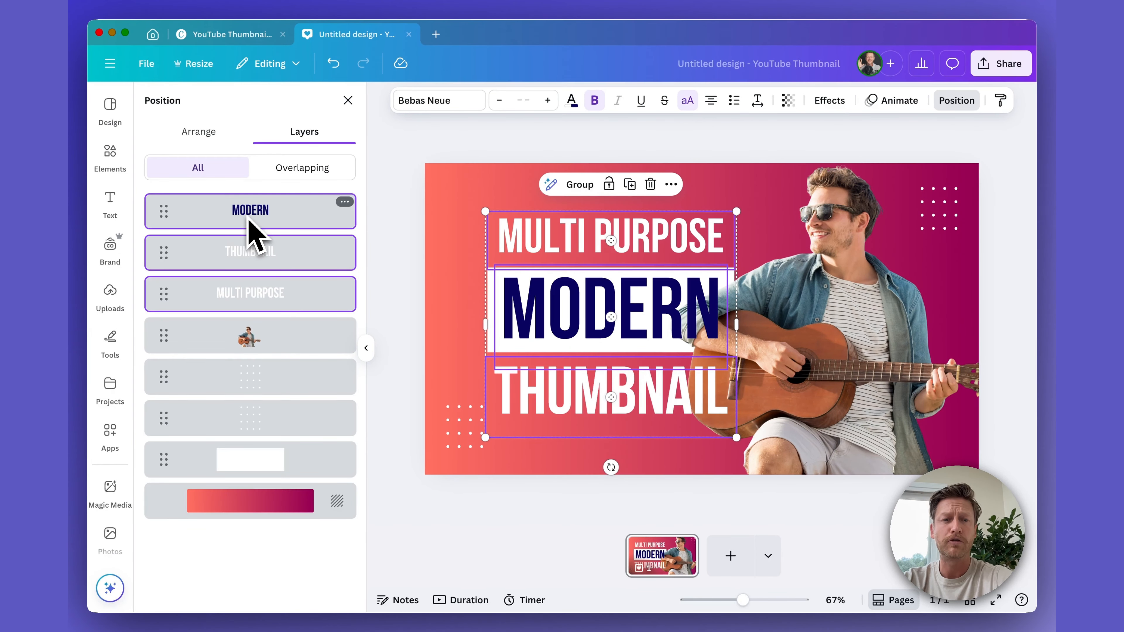
key(super+g)
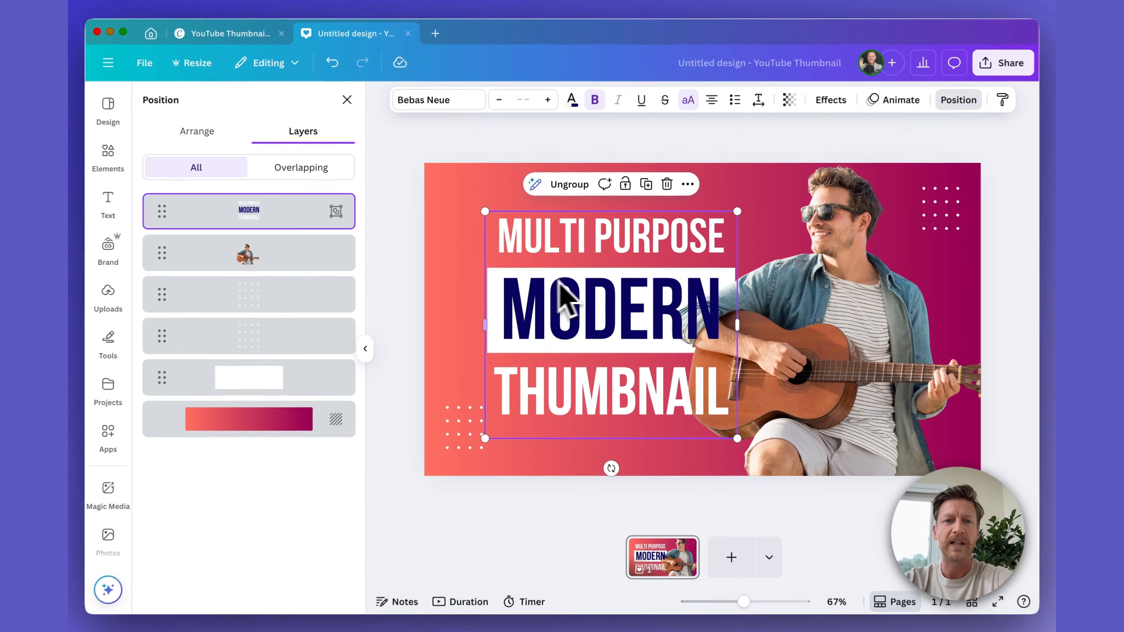
Try moving the grouped text up and to the left, undo the move and ungroup the text
mouse_move(557, 281)
mouse_down()
mouse_move(526, 273)
mouse_move(603, 260)
mouse_move(617, 299)
mouse_move(526, 285)
mouse_move(511, 240)
mouse_move(619, 239)
mouse_move(549, 324)
mouse_move(504, 243)
mouse_move(542, 270)
mouse_up()
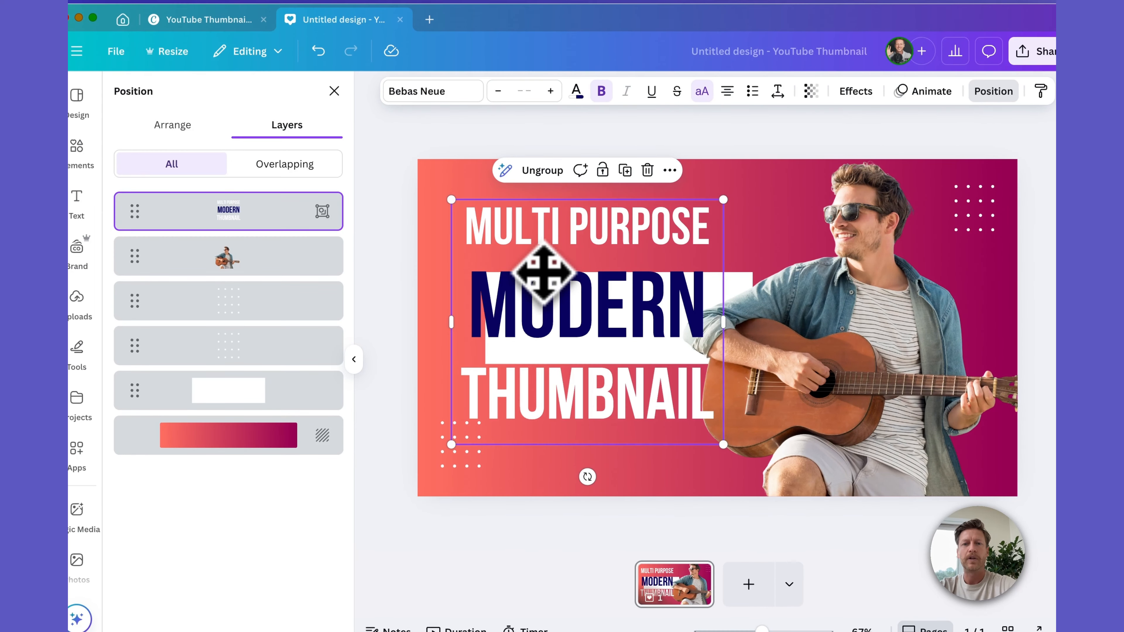
key(super+z)
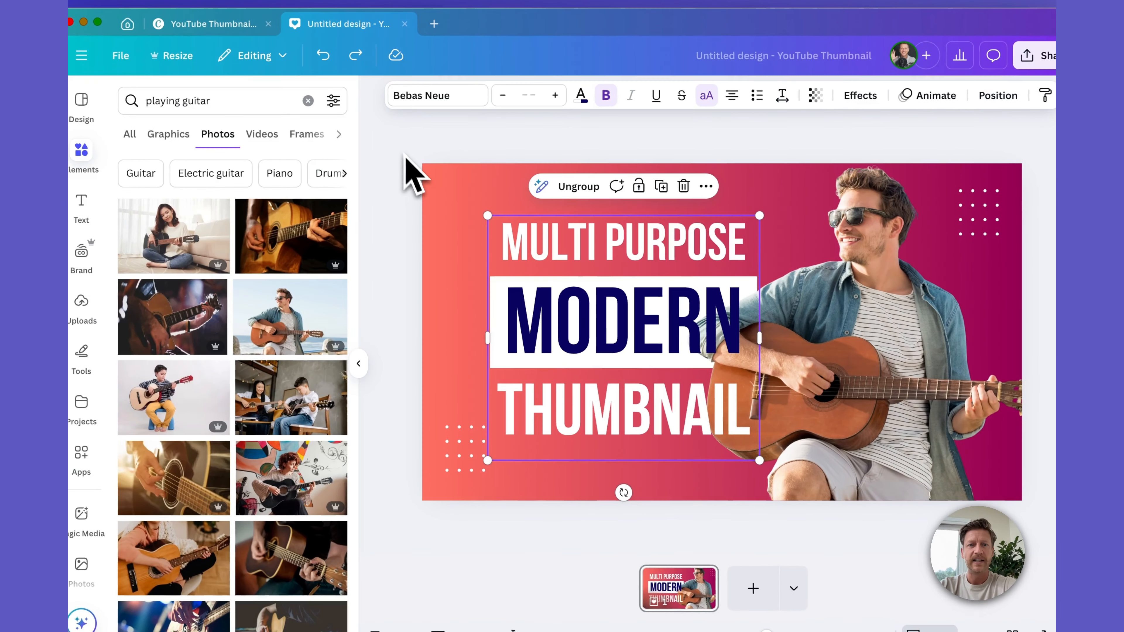
click(541, 237)
click(602, 188)
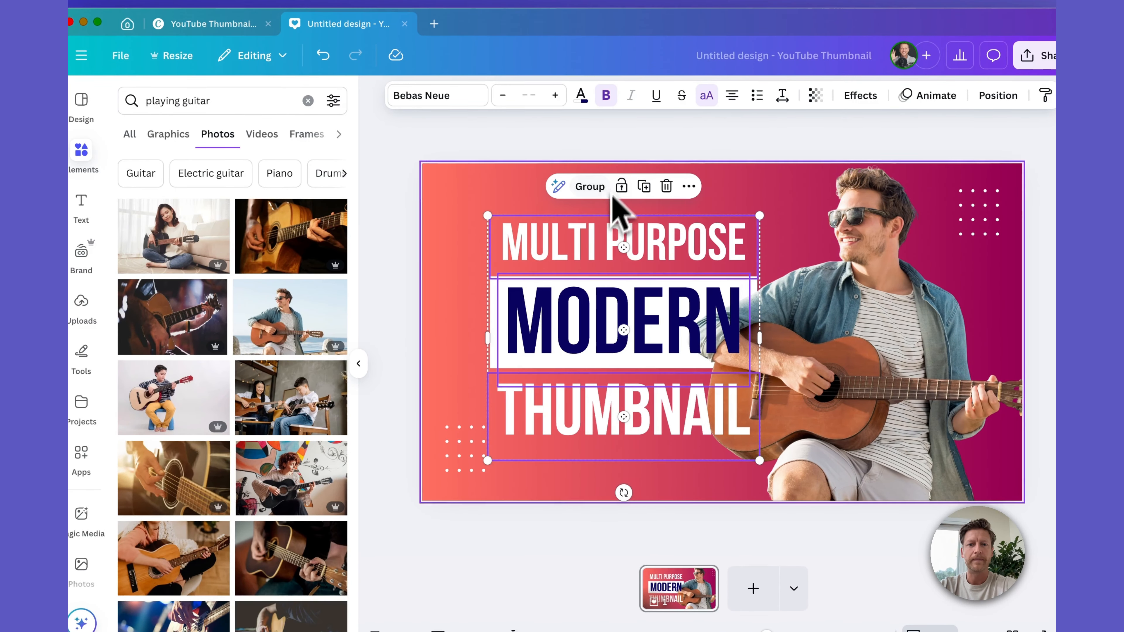
Set the font of the MULTI PURPOSE text to Lora Bold
click(578, 249)
click(536, 337)
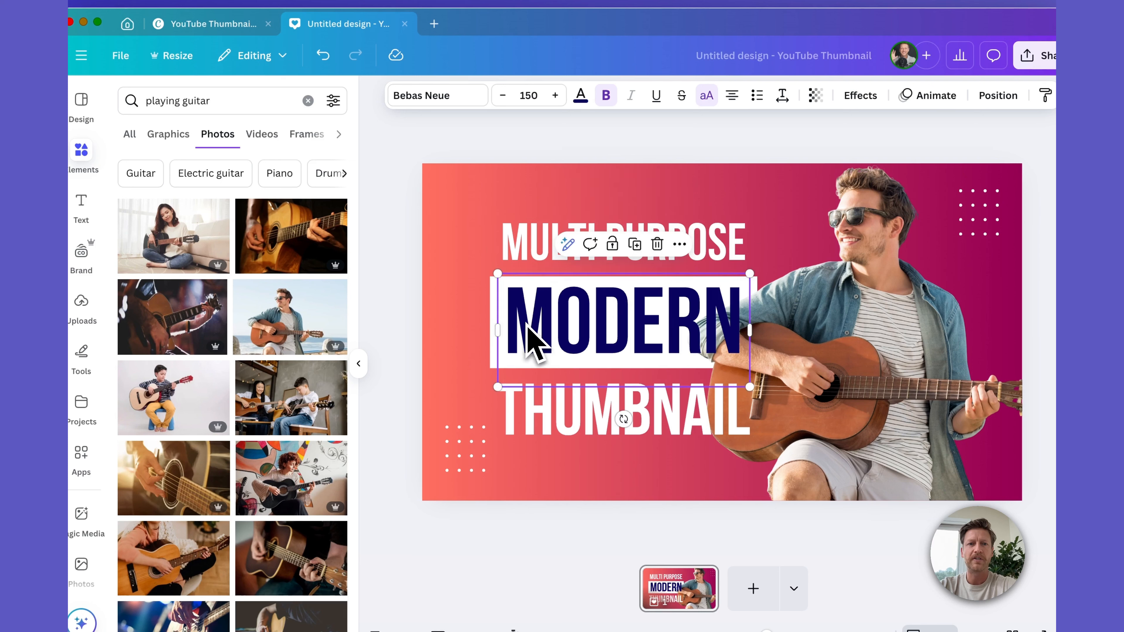
click(557, 414)
click(545, 259)
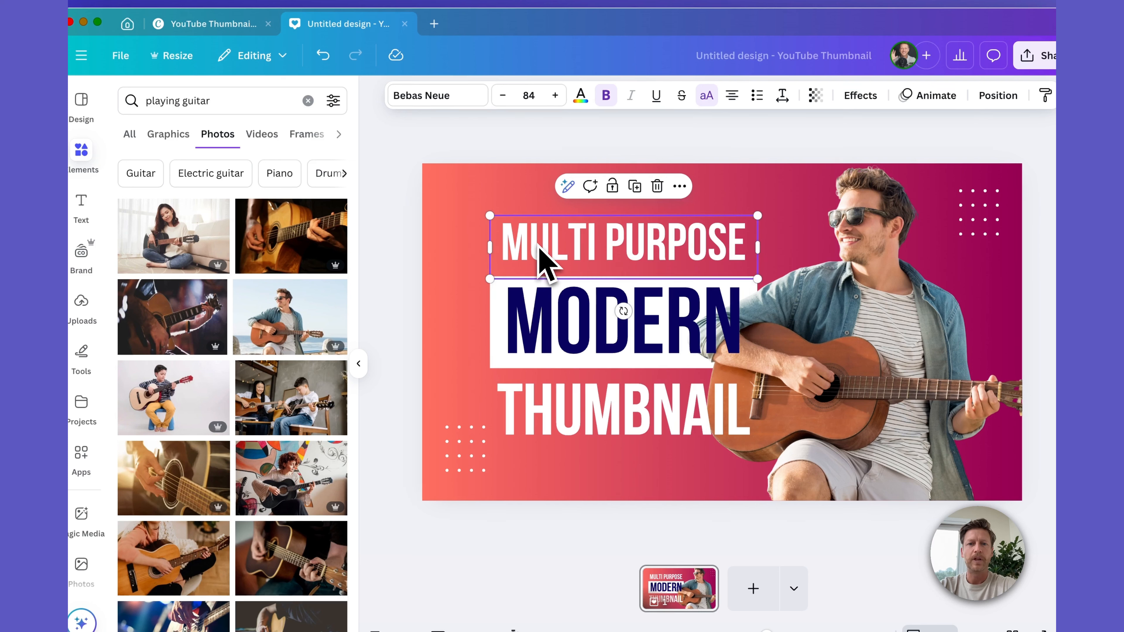
click(434, 100)
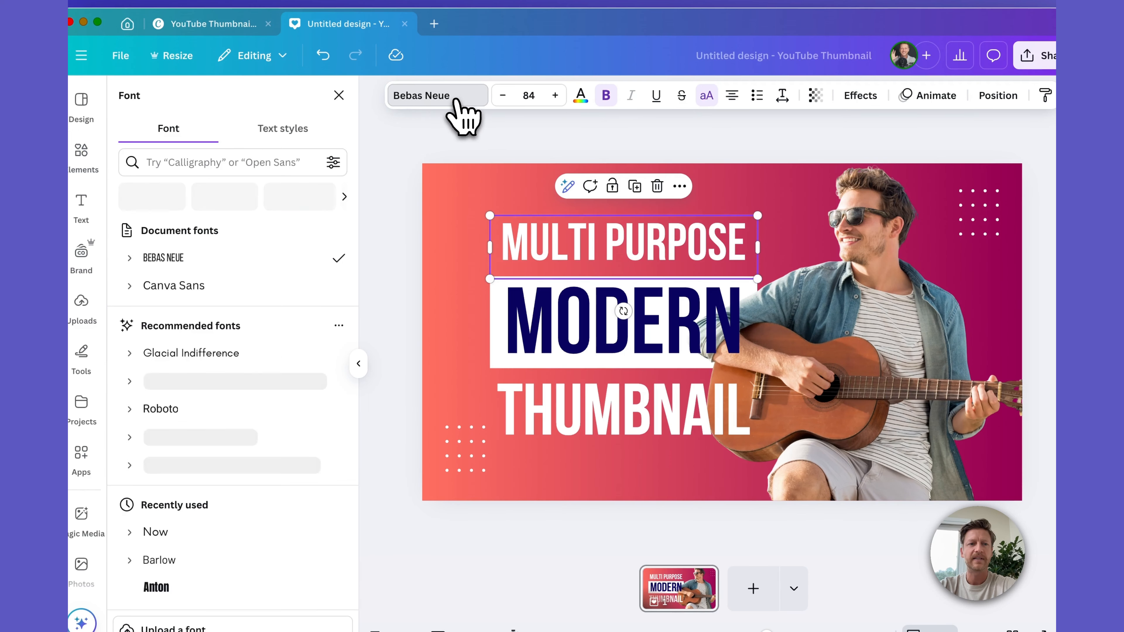
scroll(280, 386, down, 2)
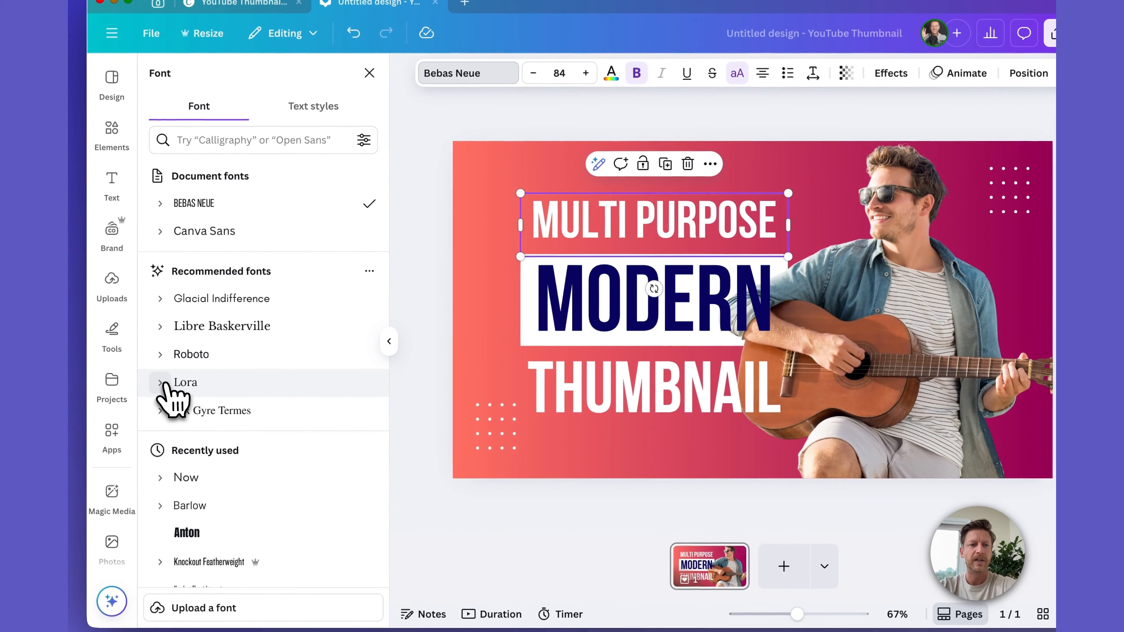
click(148, 404)
scroll(217, 381, down, 1)
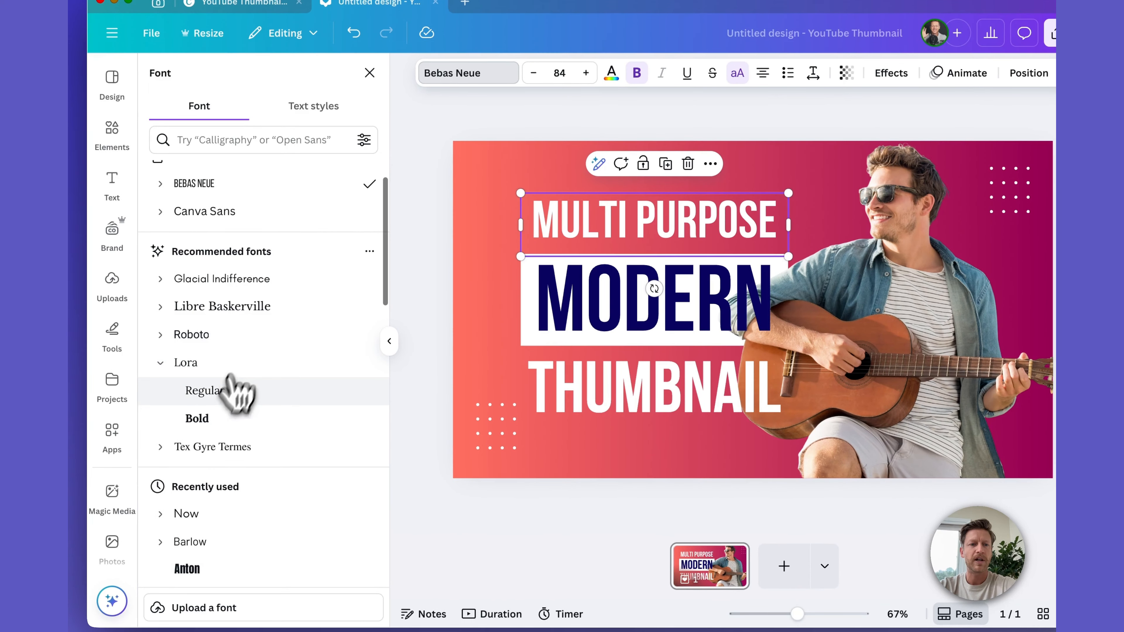
click(206, 418)
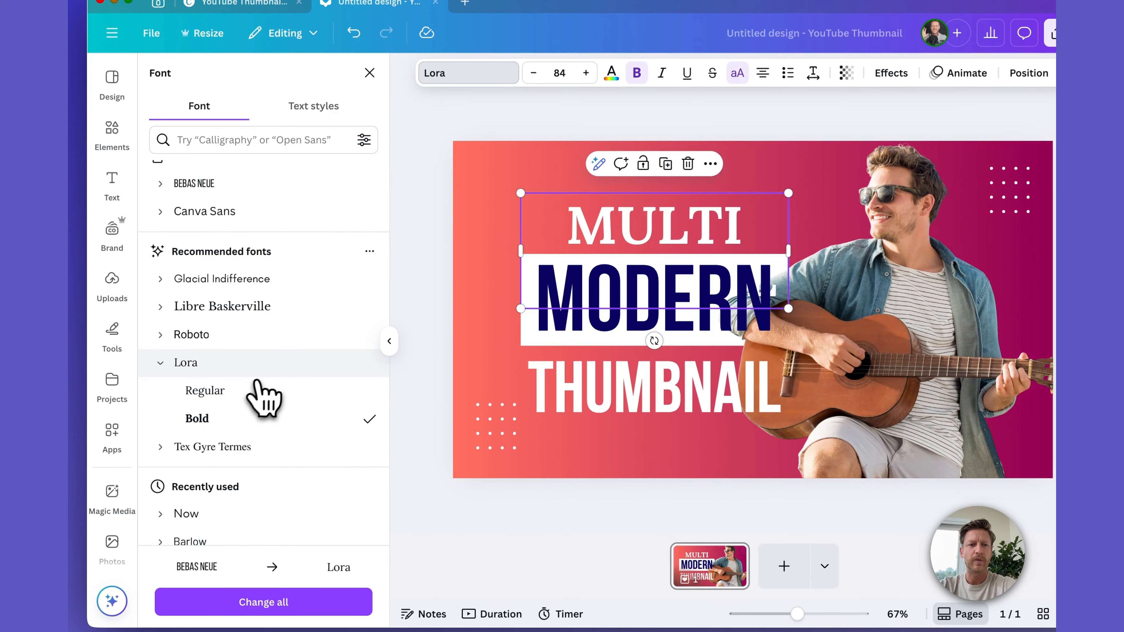
Try the Anton font on the MULTI PURPOSE text, and apply Archivo Black from the popular fonts instead
scroll(266, 394, down, 4)
scroll(265, 394, down, 5)
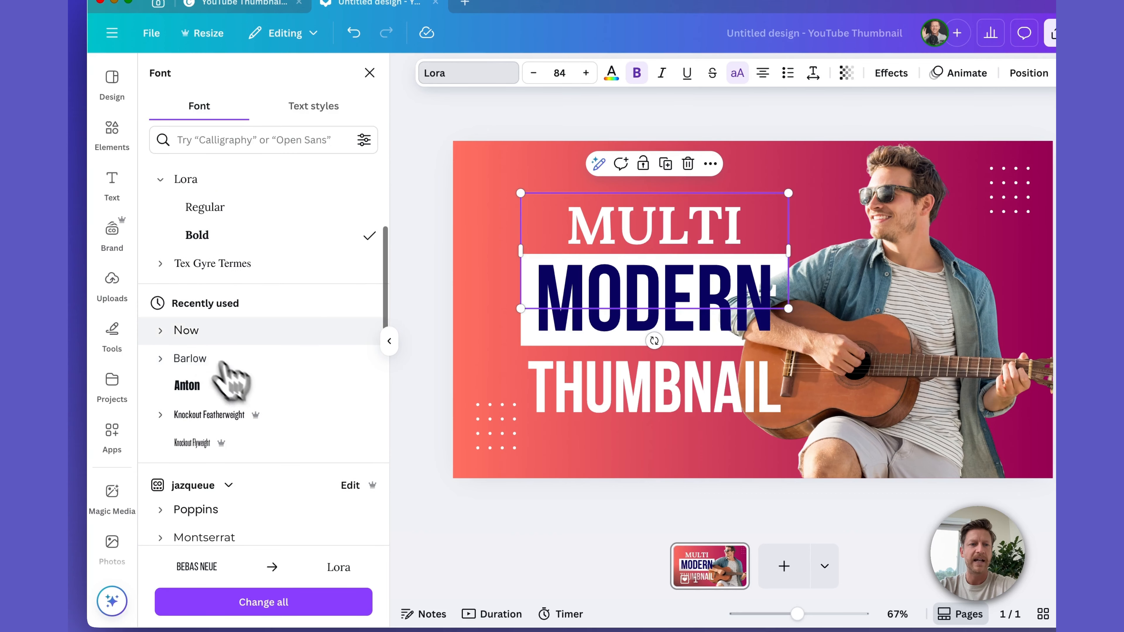
click(188, 389)
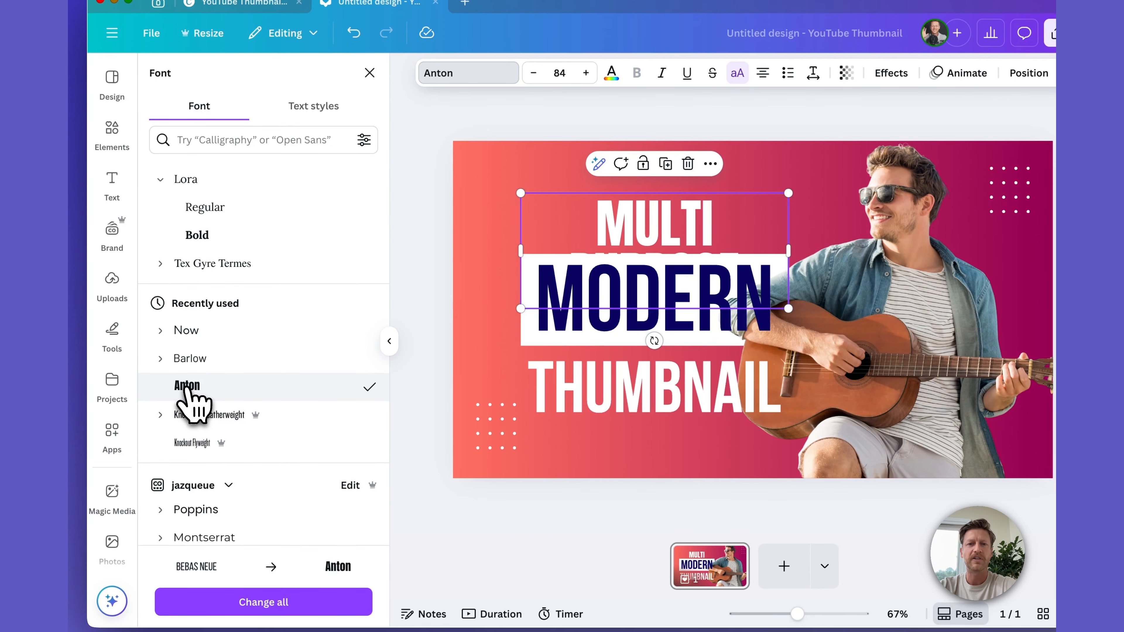
scroll(259, 420, down, 6)
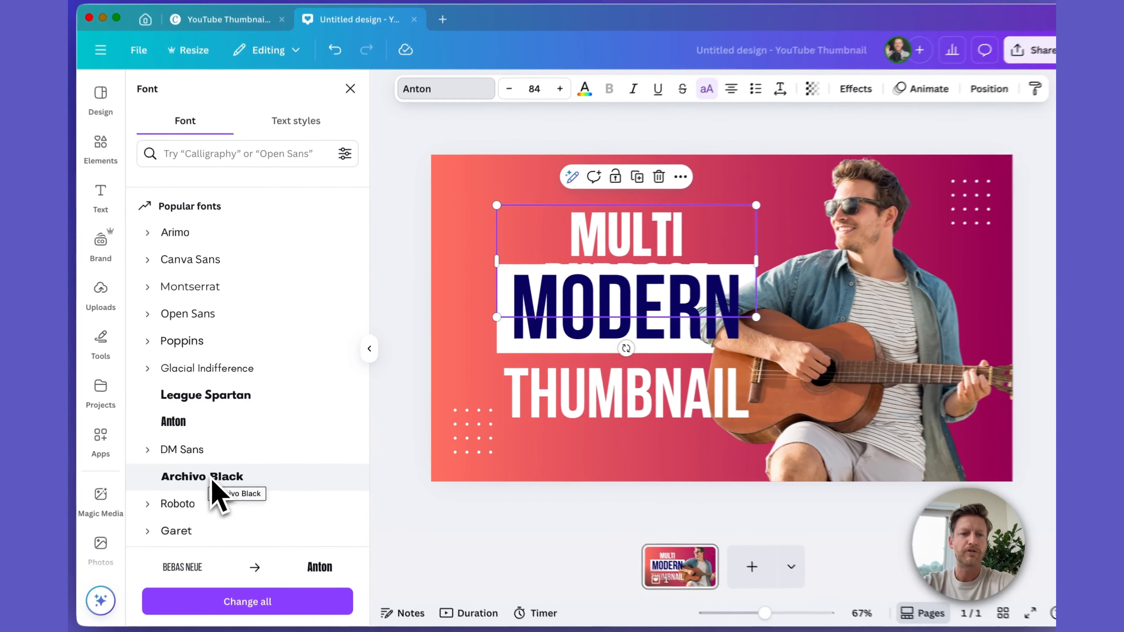
click(206, 470)
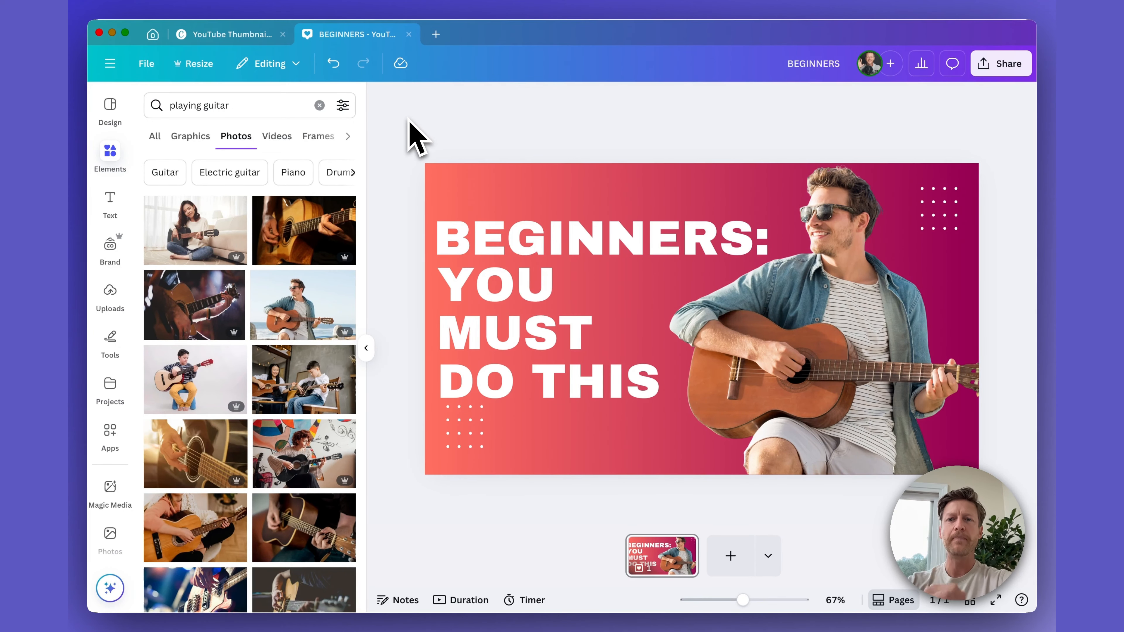
Move the lower dot grid slightly down clear of the headline, and search the graphics elements for arrow
drag(464, 440, 458, 455)
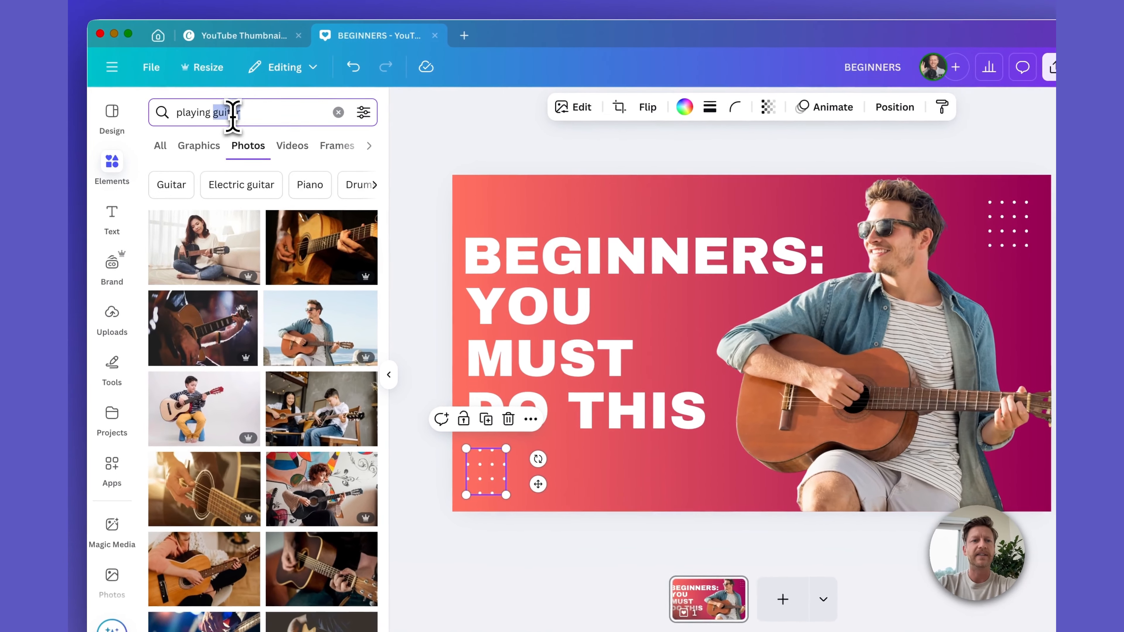
triple_click(223, 110)
text(arrow)
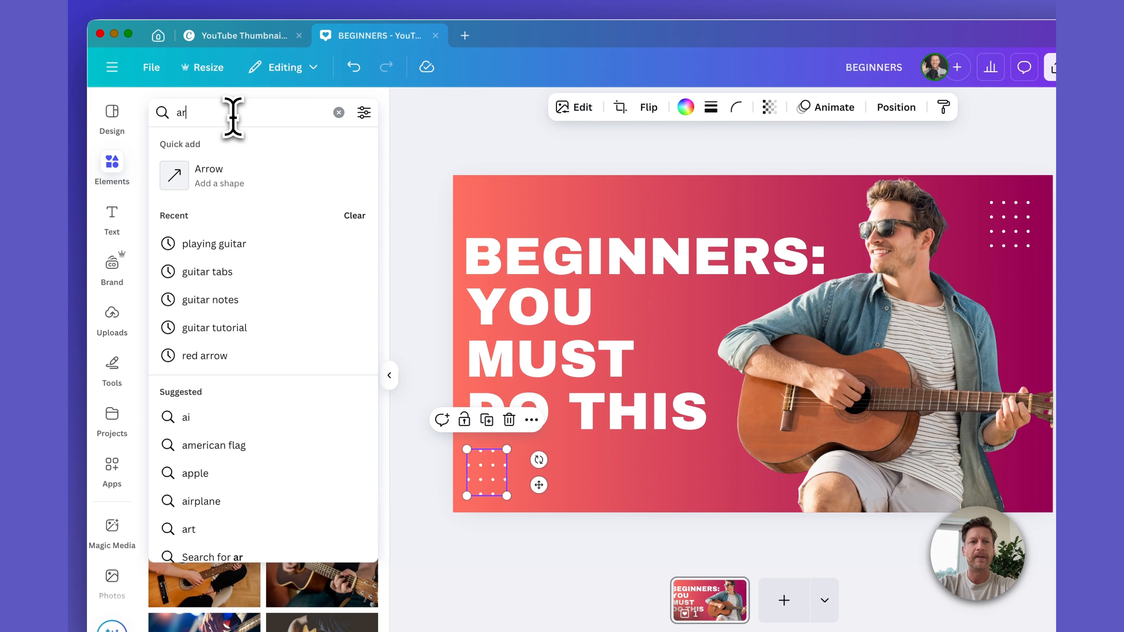
key(Return)
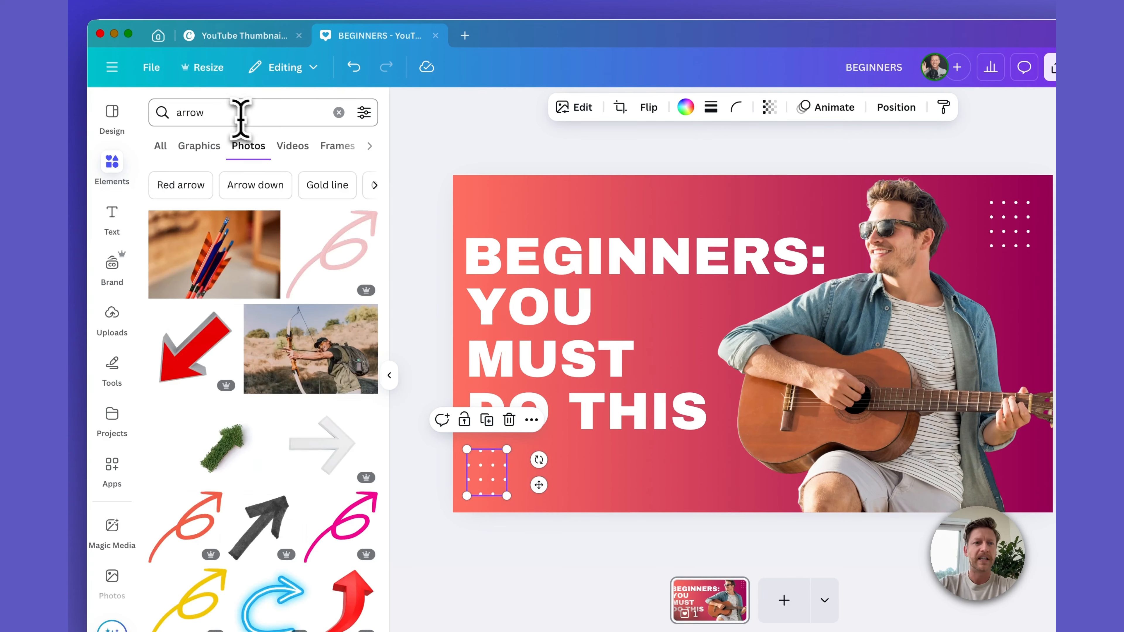
click(202, 152)
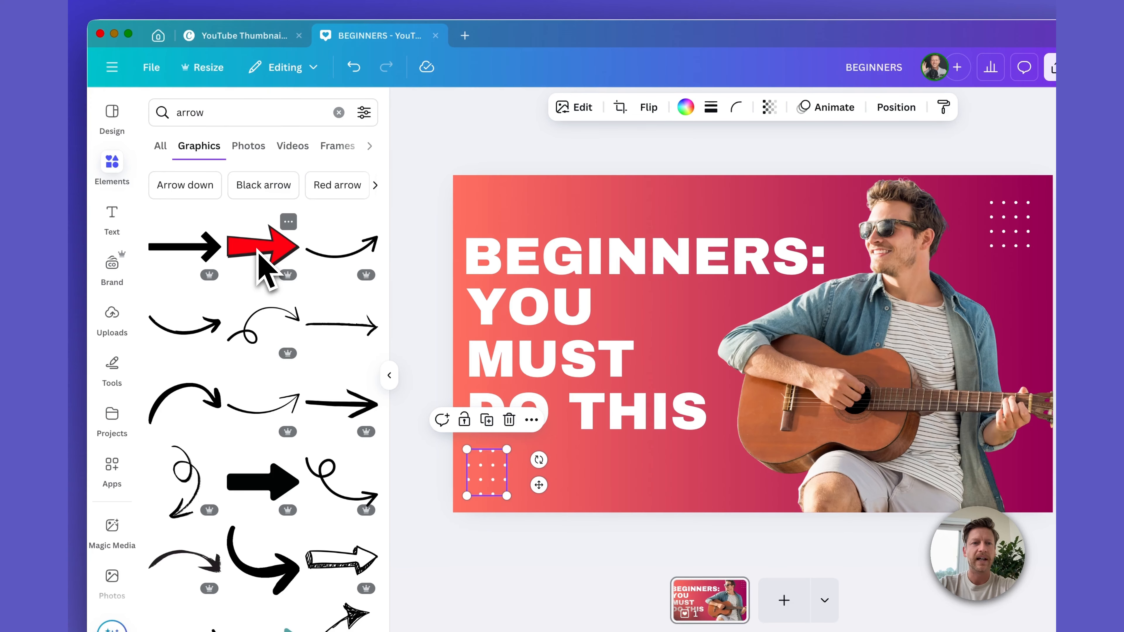
Try changing the graphics search to red arrow, and search for arrow again instead
click(238, 112)
text(re)
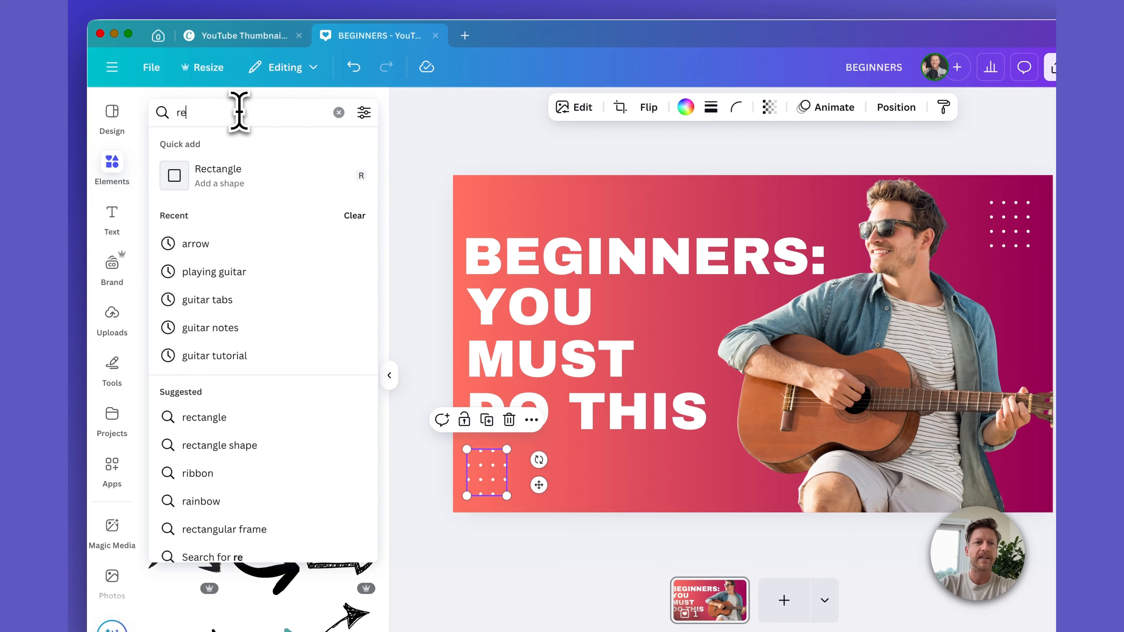
text(d arro)
key(BackSpace)
key(BackSpace)
key(BackSpace)
key(BackSpace)
key(BackSpace)
key(BackSpace)
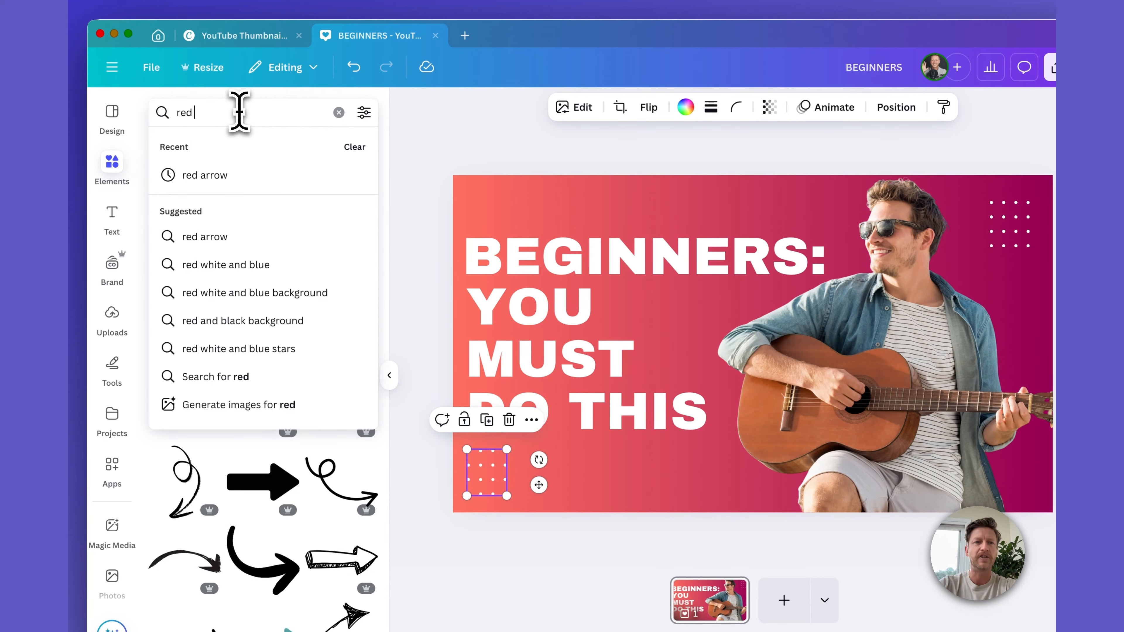
text(arrow)
key(Return)
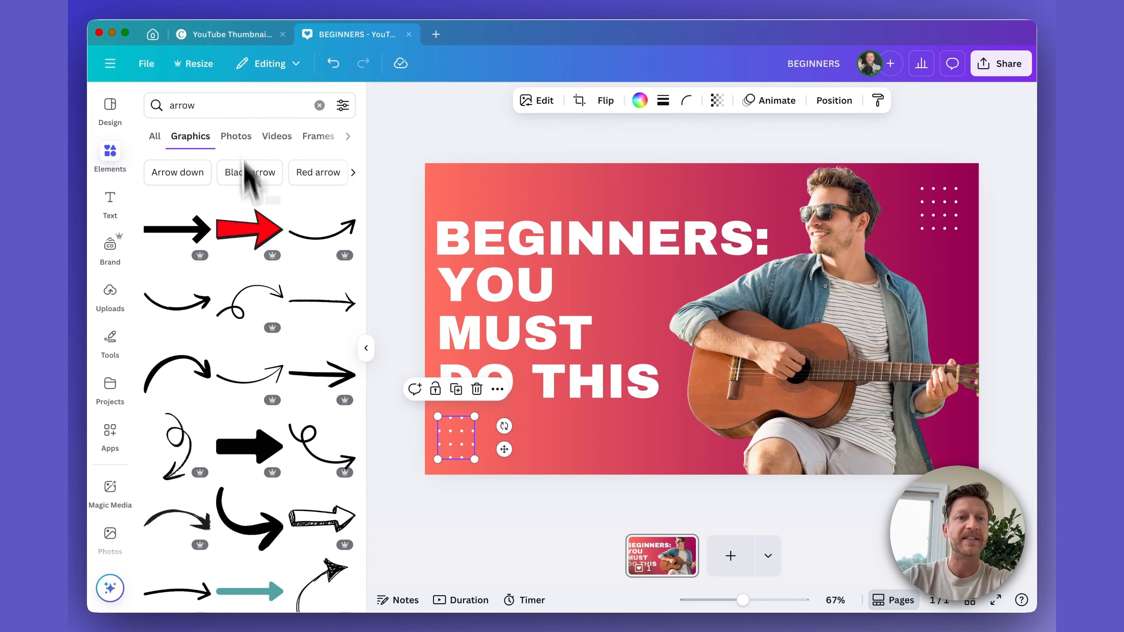
Add the thick black curved arrow graphic from the search results to the thumbnail
scroll(247, 441, down, 3)
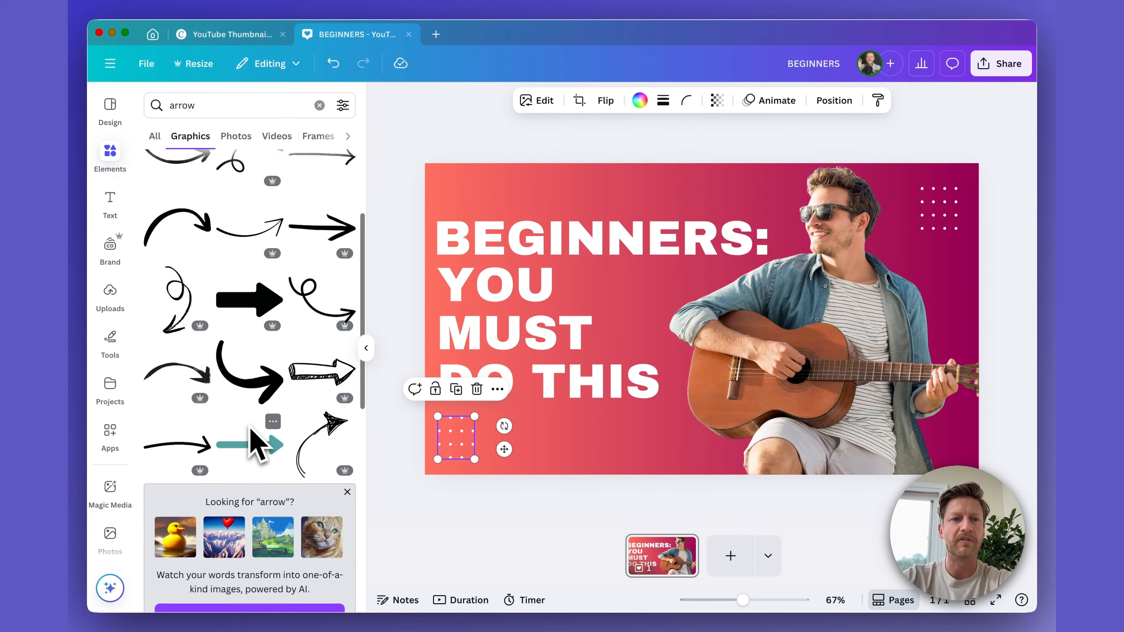
scroll(255, 443, up, 1)
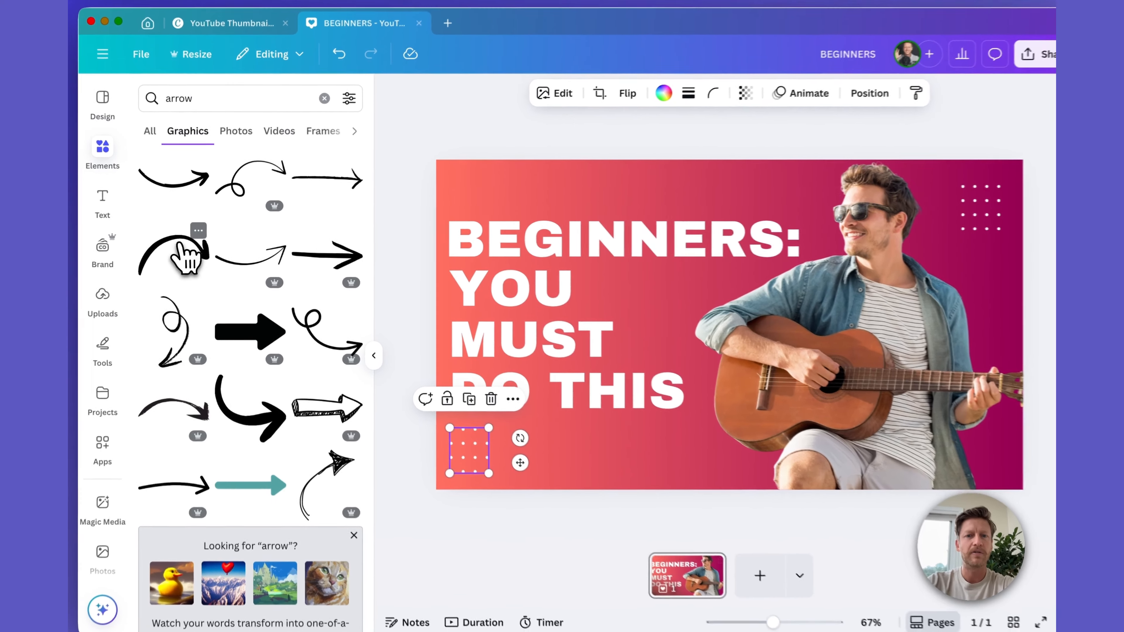
click(186, 256)
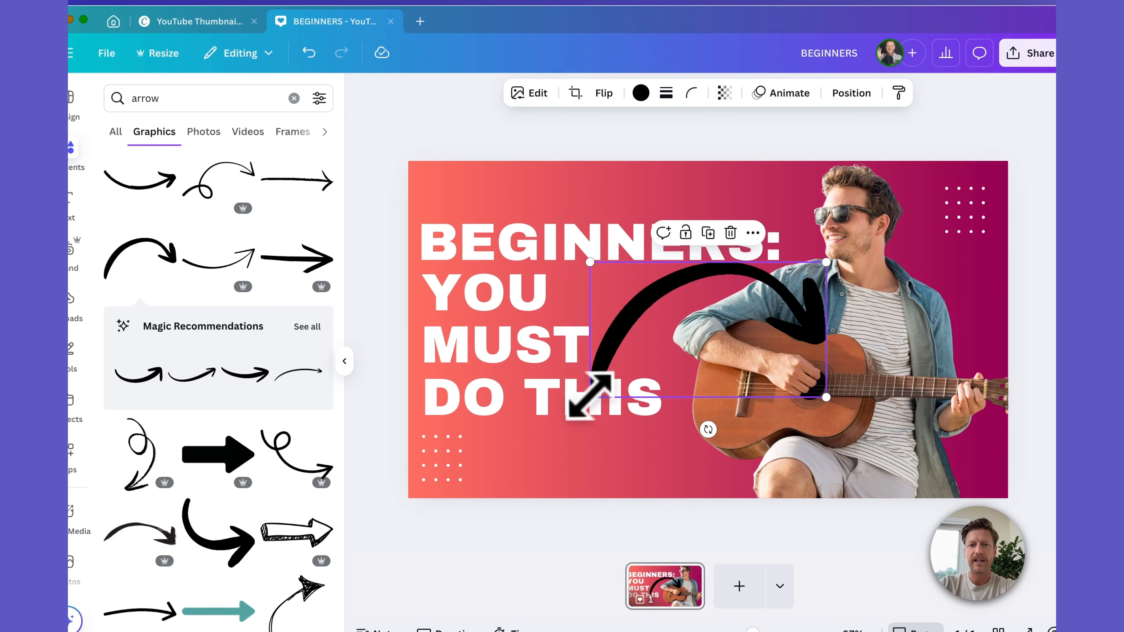
Shrink the curved arrow slightly and tilt it clockwise so it points down at the guitar
drag(590, 398, 616, 382)
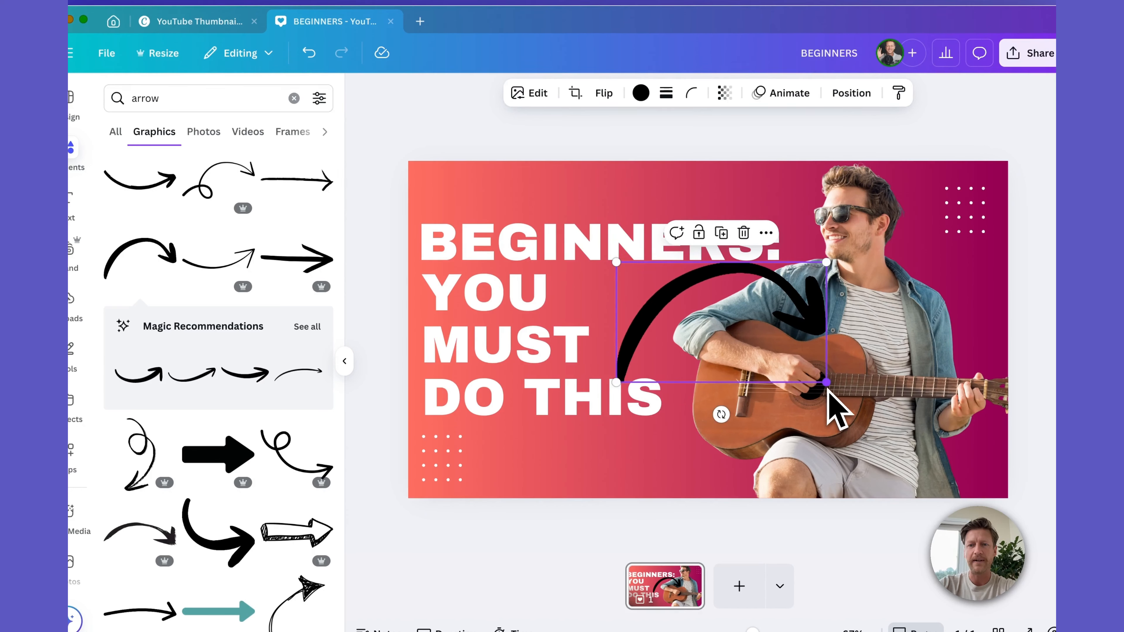
drag(721, 412, 701, 414)
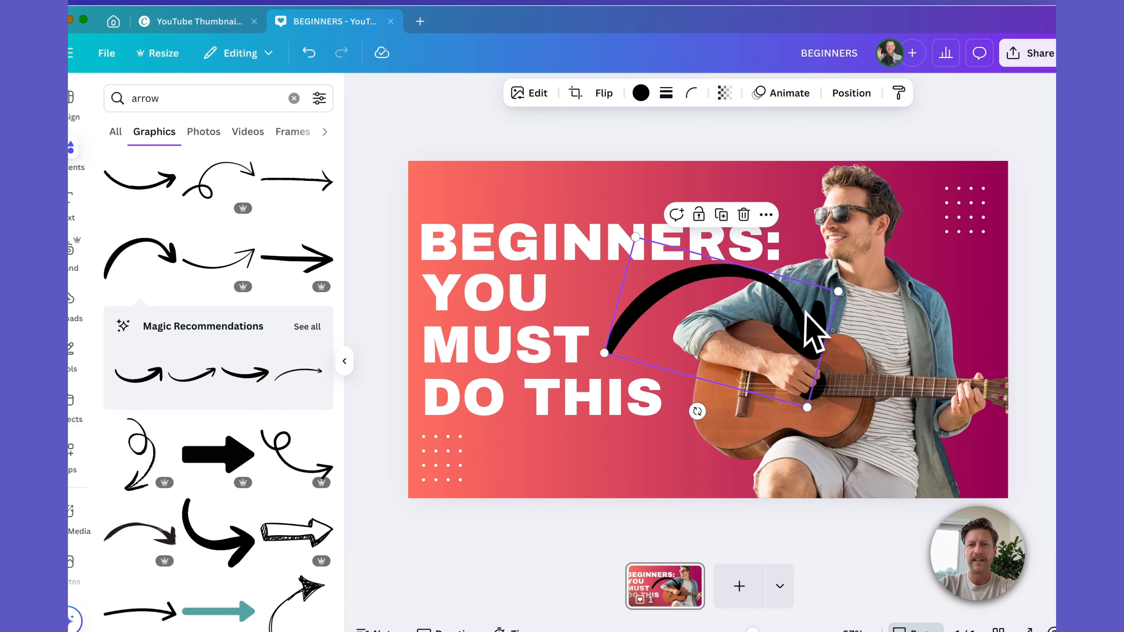
drag(810, 326, 808, 314)
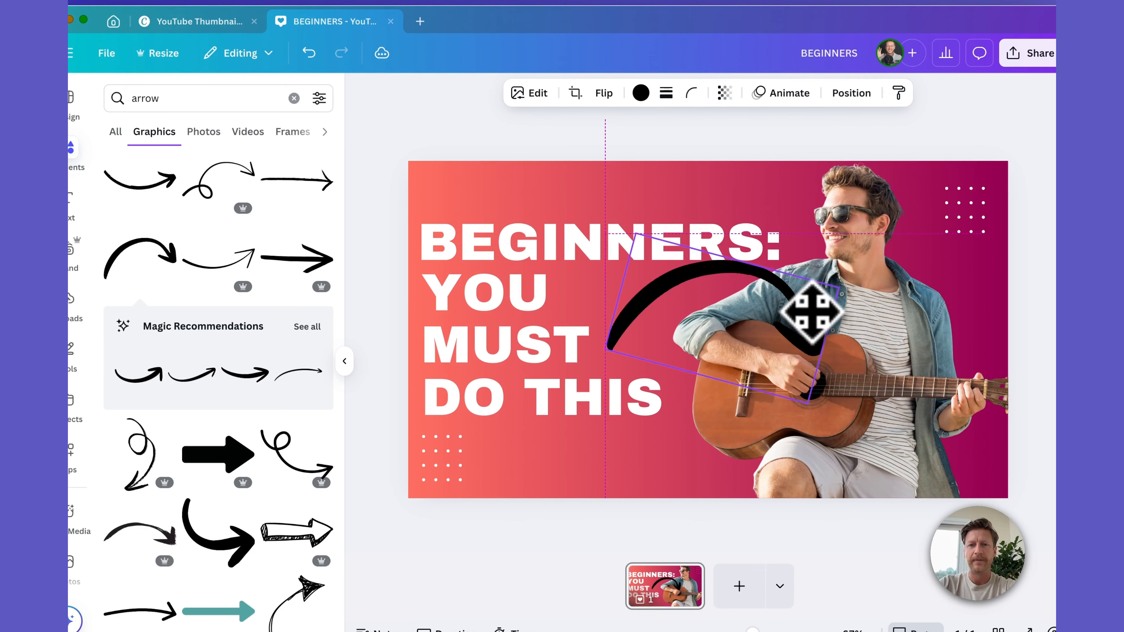
Try the teal brand color on the arrow, and set it to Lime #c1ff72 instead
click(640, 93)
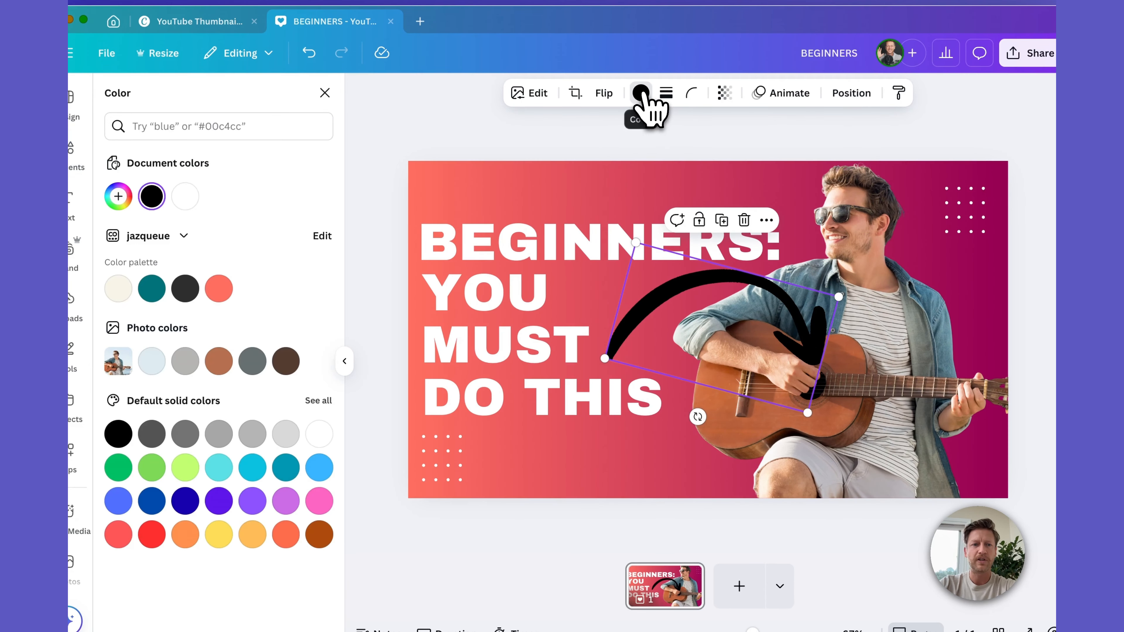
click(198, 290)
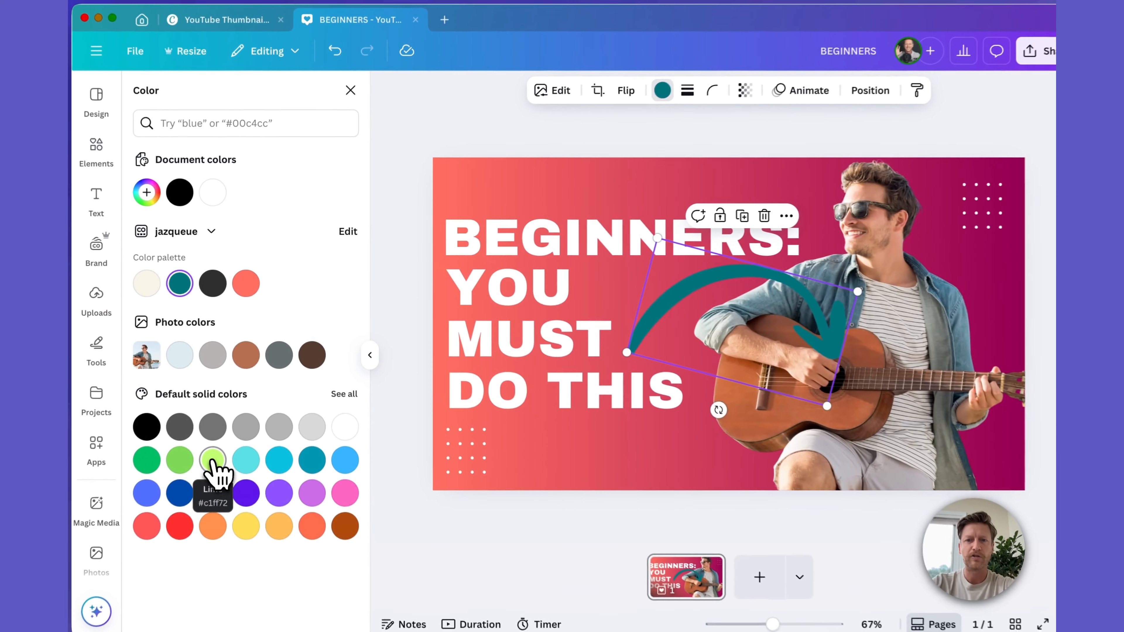
click(219, 445)
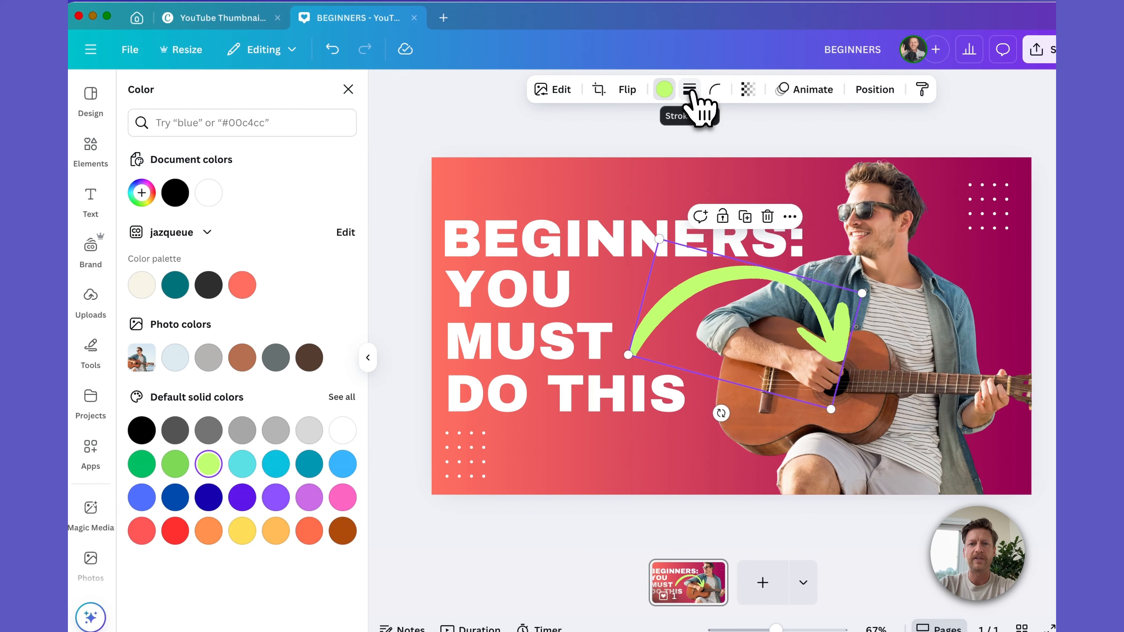
Apply the Outline shadow effect to the lime arrow
click(556, 91)
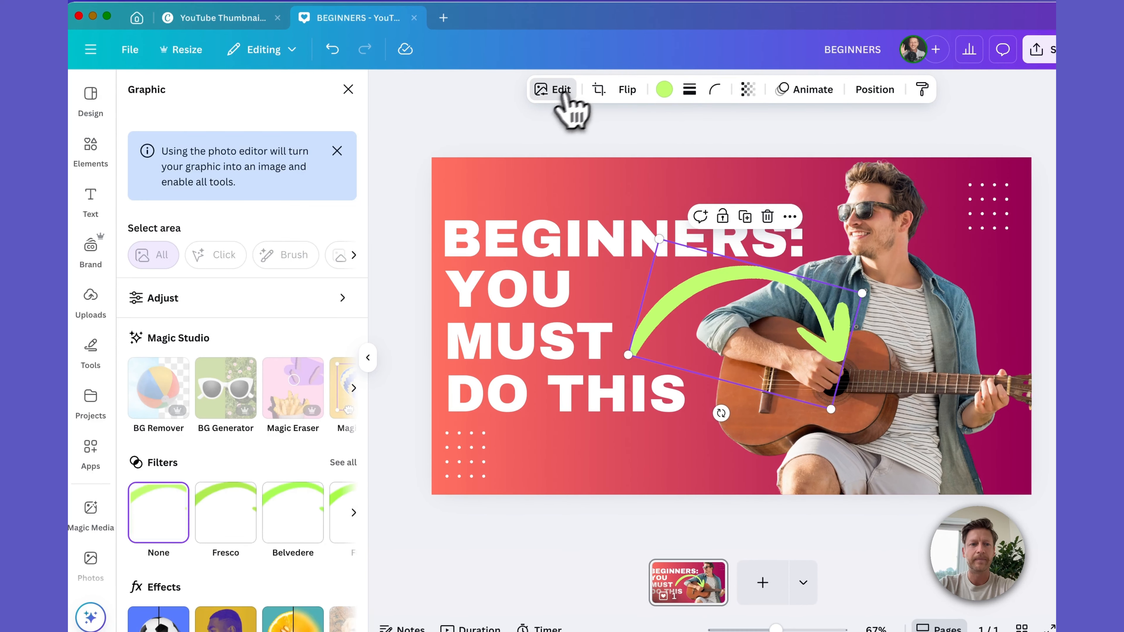
scroll(259, 460, down, 2)
scroll(221, 474, down, 3)
click(188, 477)
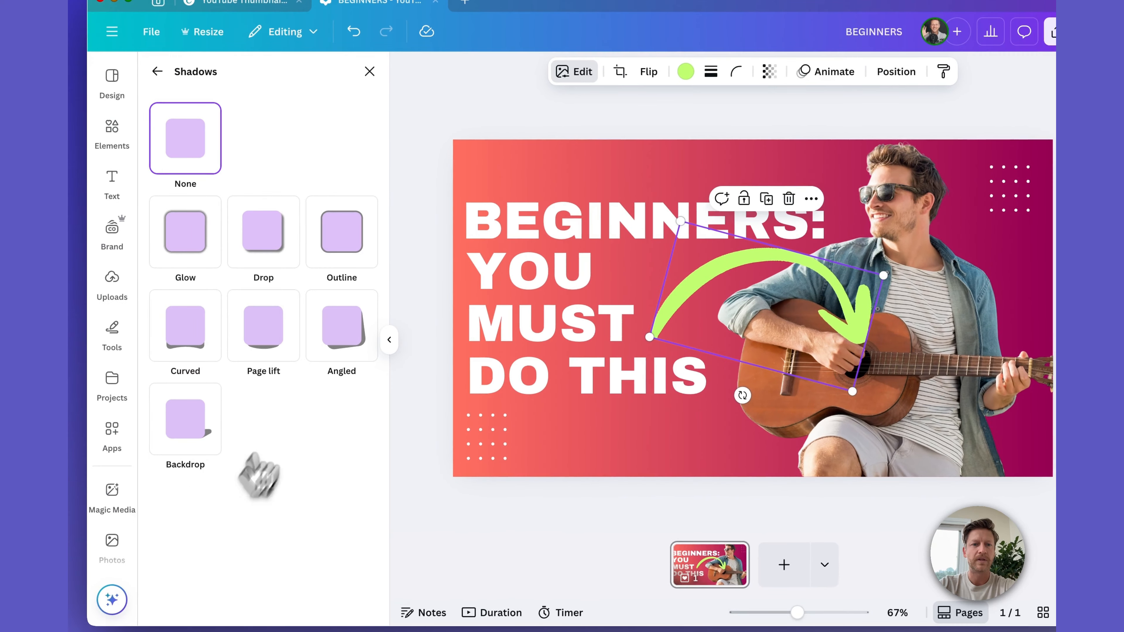
click(335, 244)
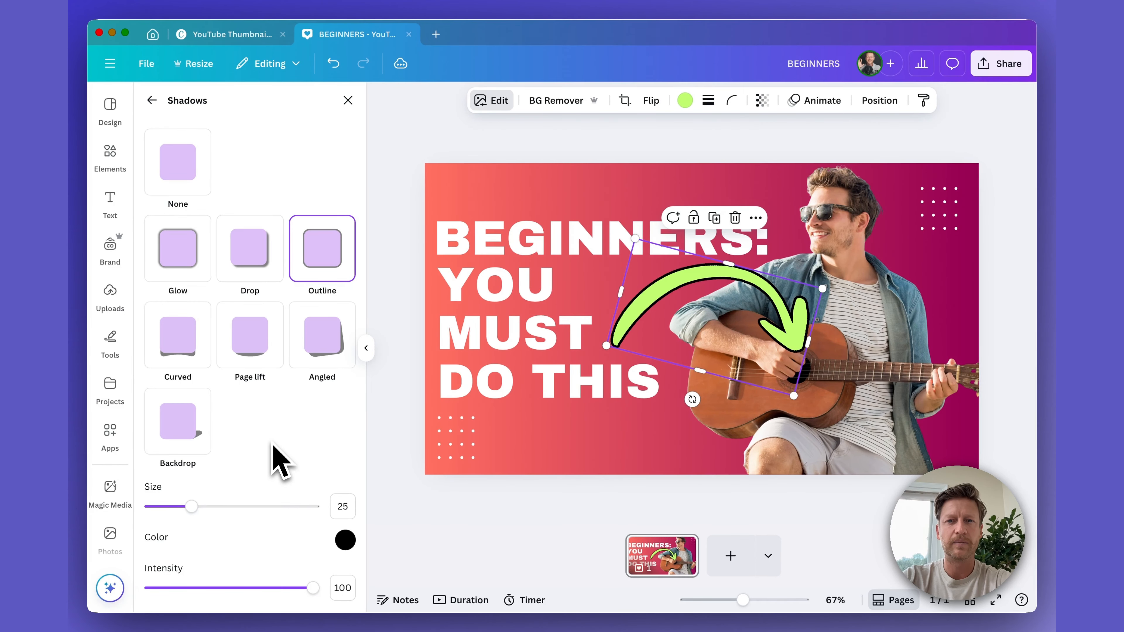
click(406, 150)
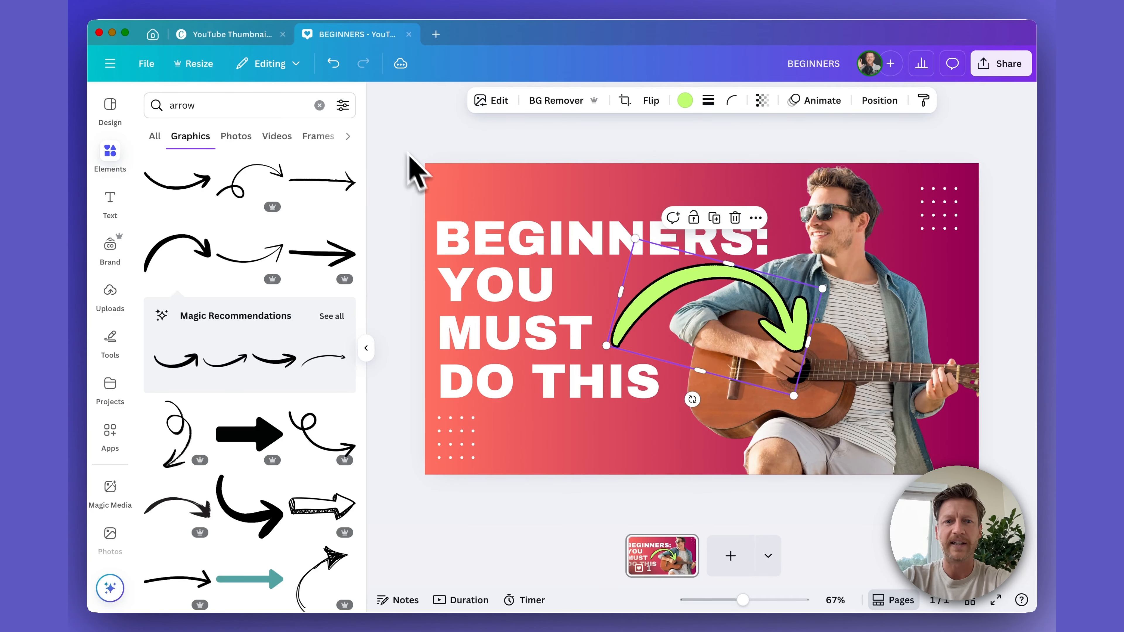
Tighten the line spacing of the YOU MUST DO THIS text to 0.92
click(503, 251)
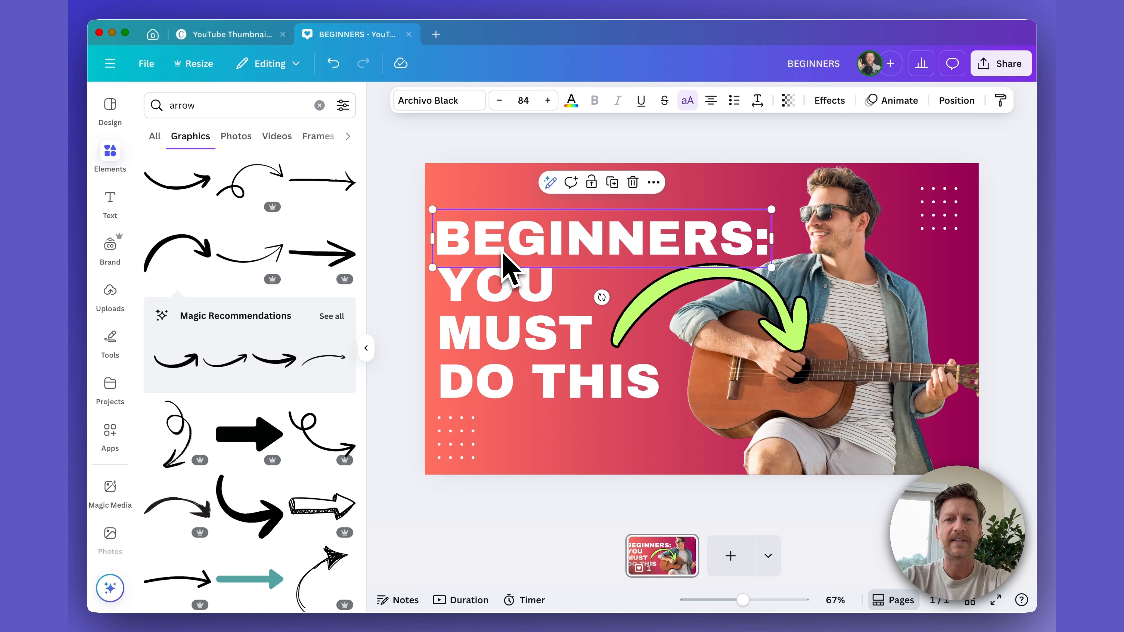
click(490, 335)
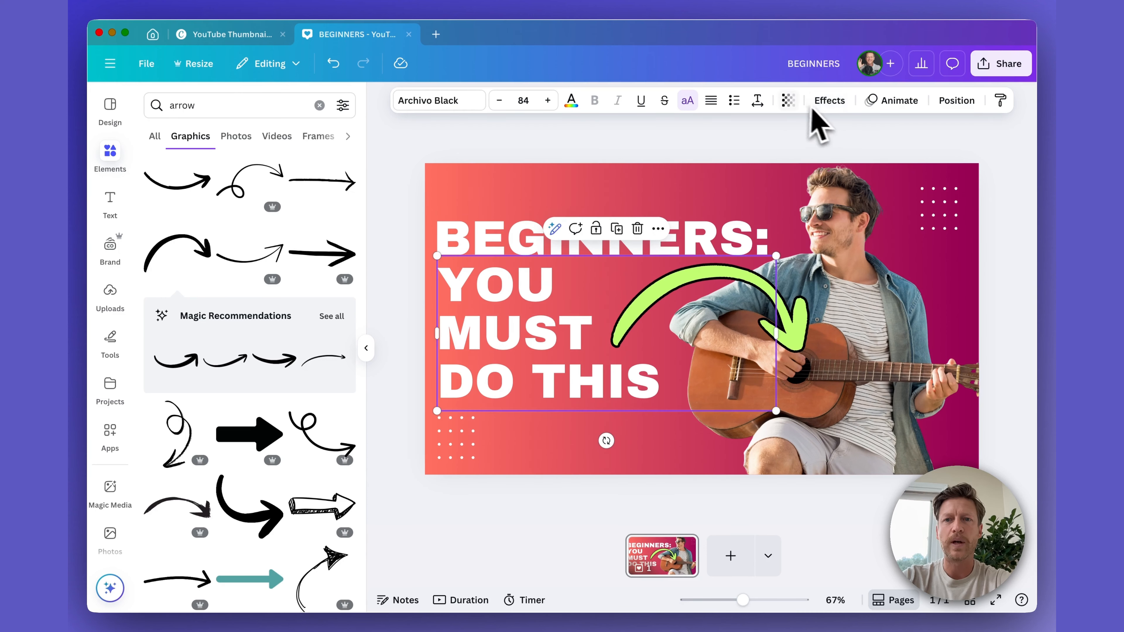
click(757, 101)
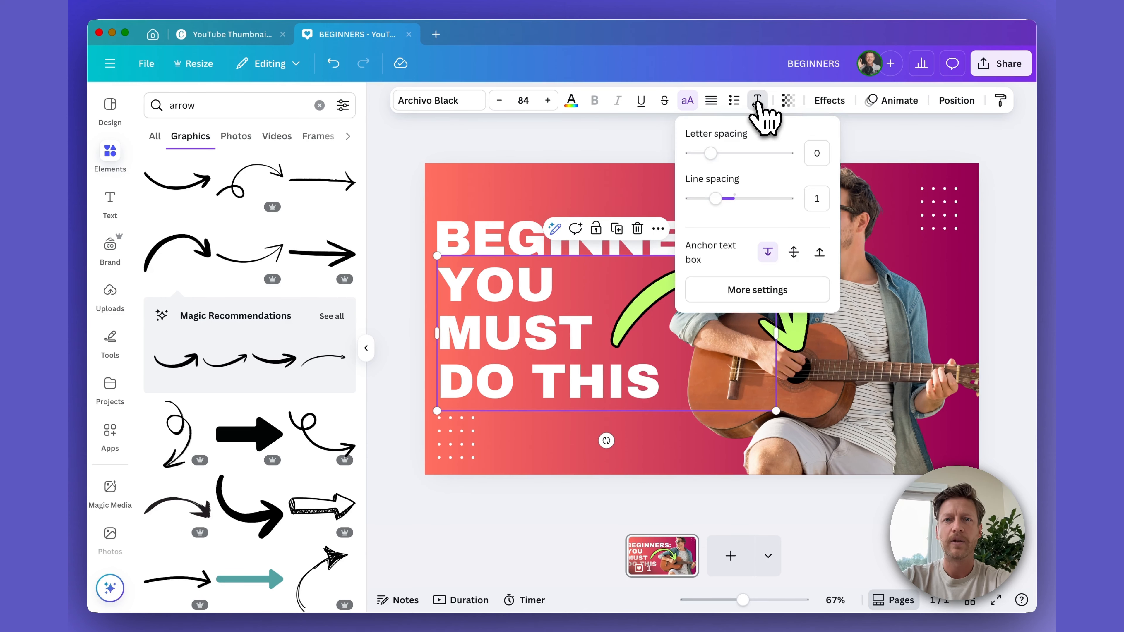
drag(717, 198, 712, 199)
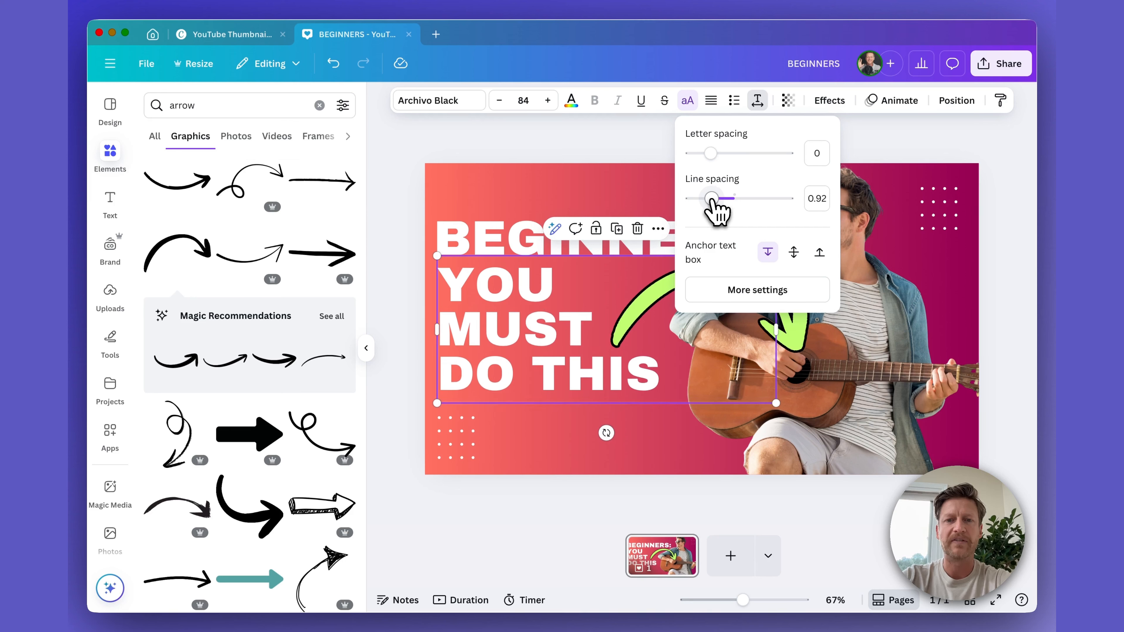
click(528, 140)
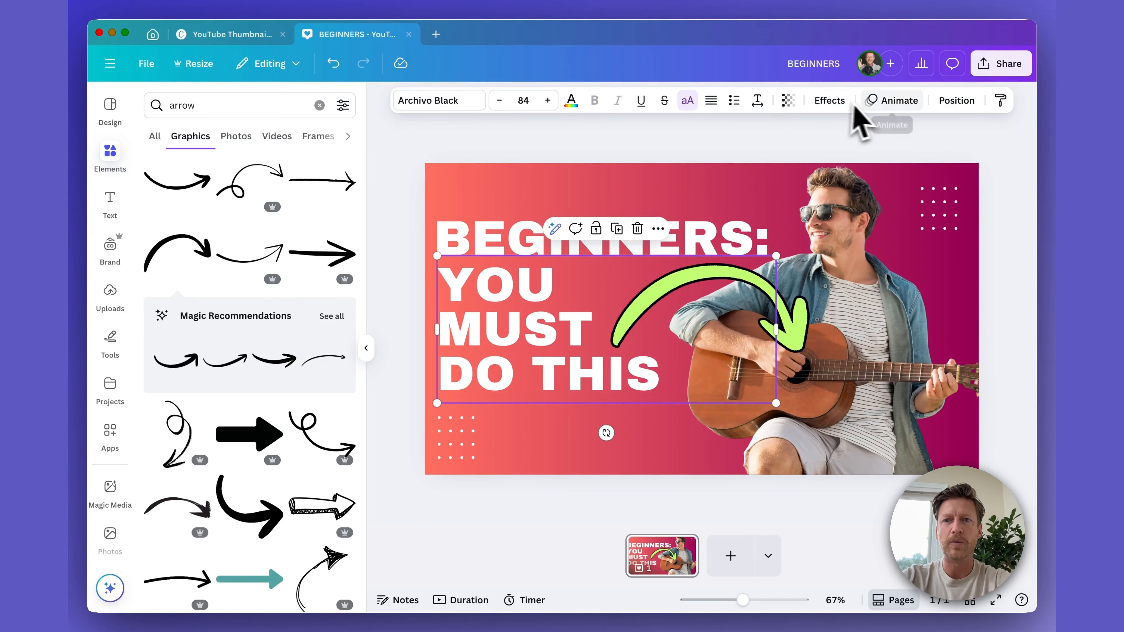
Apply the Lift text effect to YOU MUST DO THIS
click(828, 101)
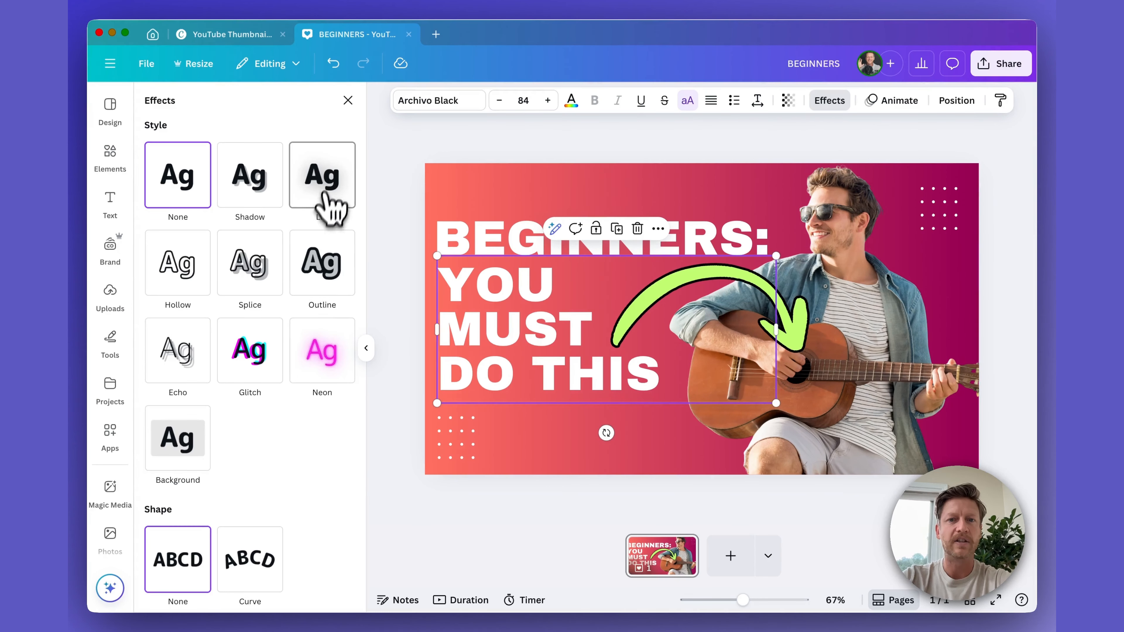
click(323, 179)
click(476, 148)
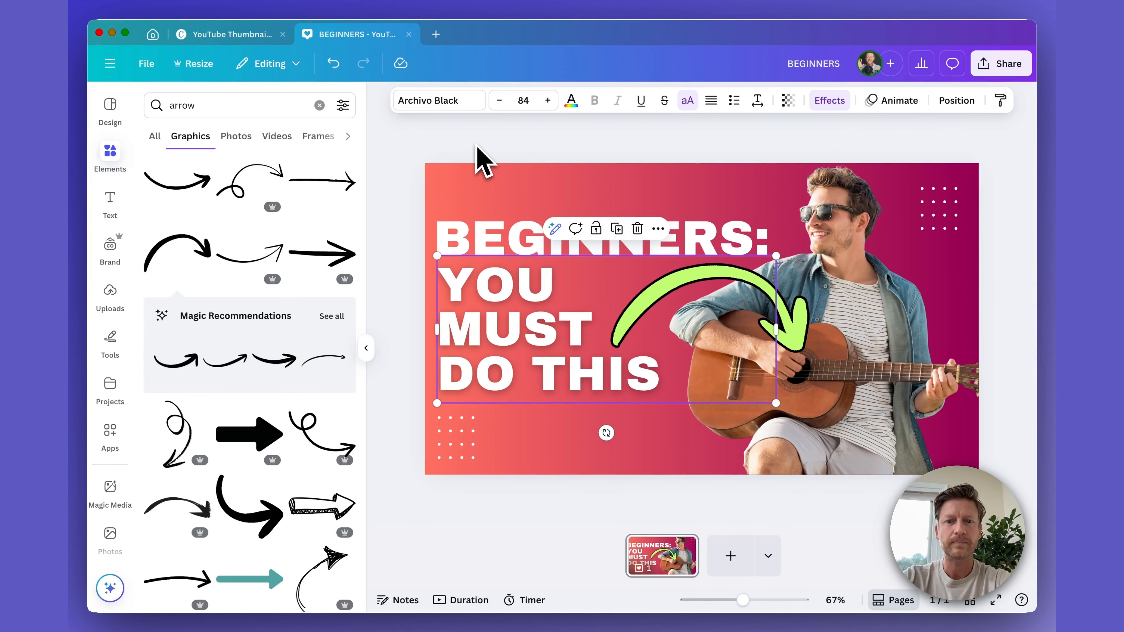
Apply the Lift text effect to the BEGINNERS: heading
click(532, 242)
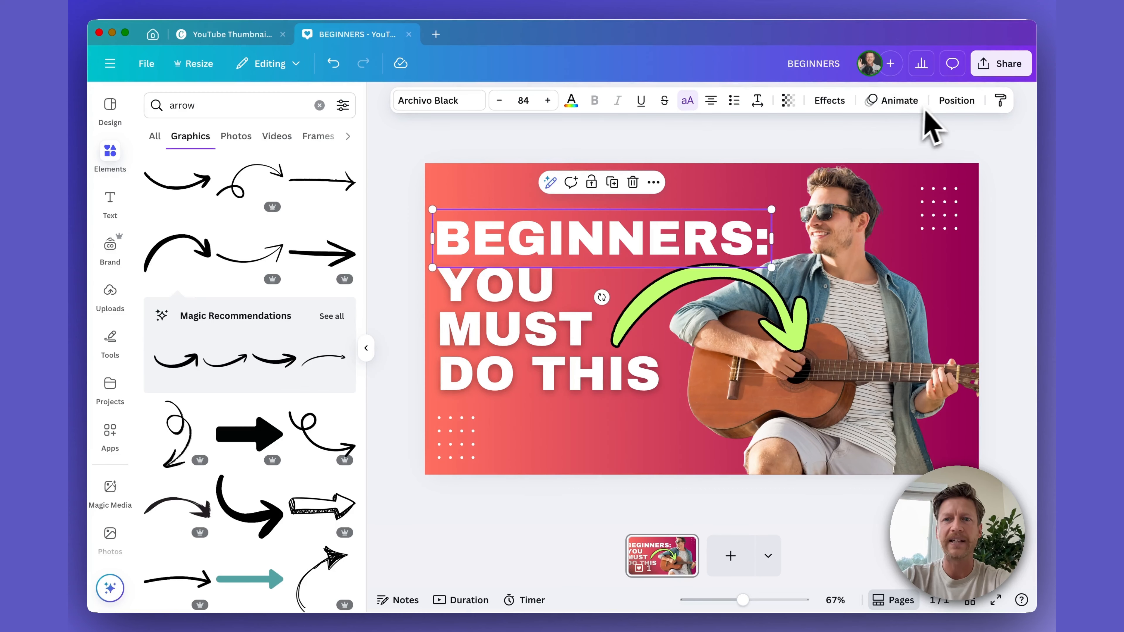
click(846, 106)
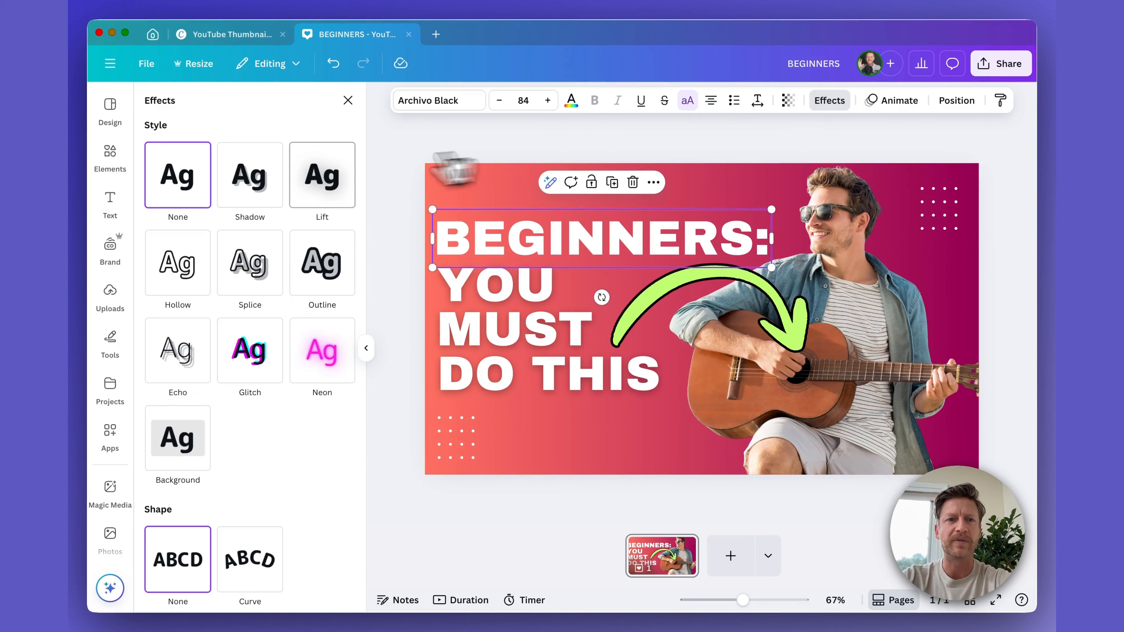
click(324, 174)
click(407, 155)
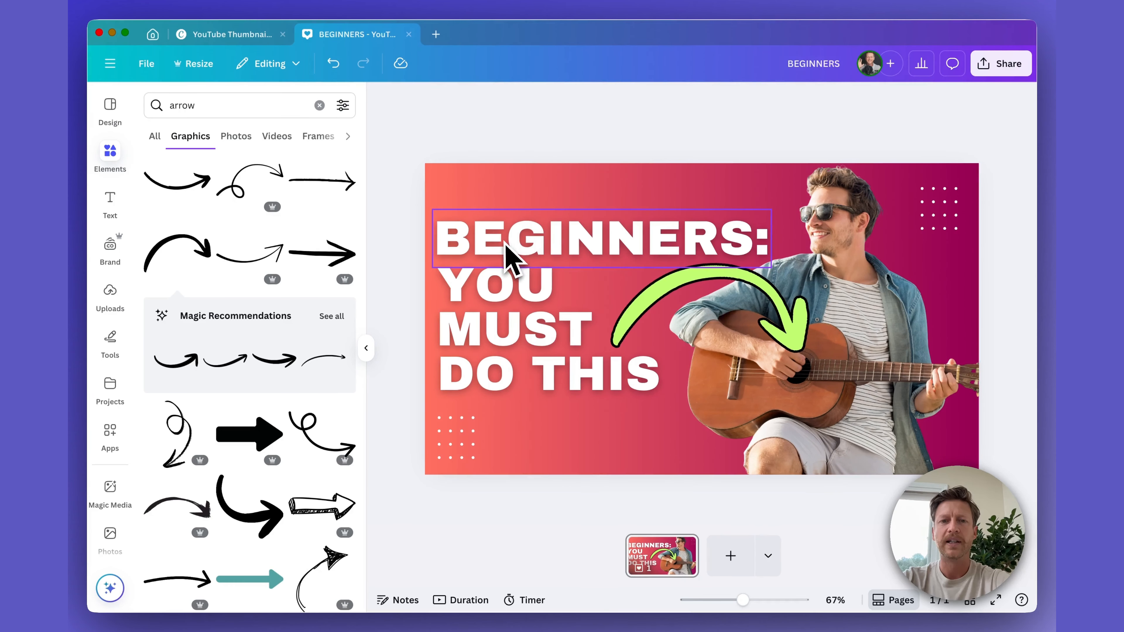
Color the BEGINNERS: heading with the teal from the brand color palette
click(507, 255)
double_click(503, 241)
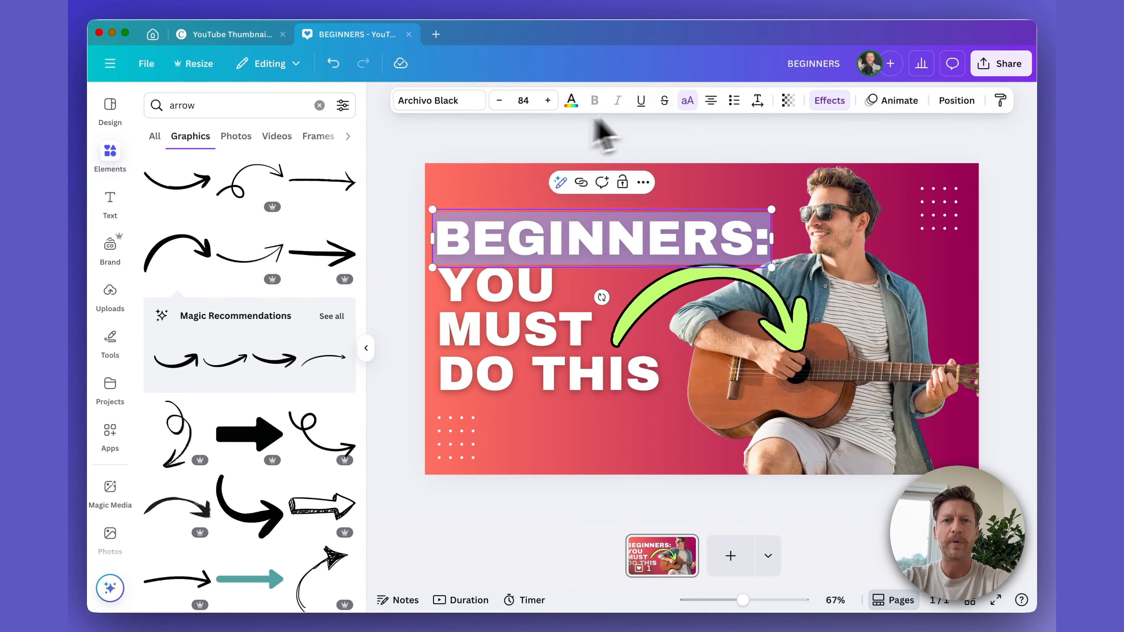
click(571, 101)
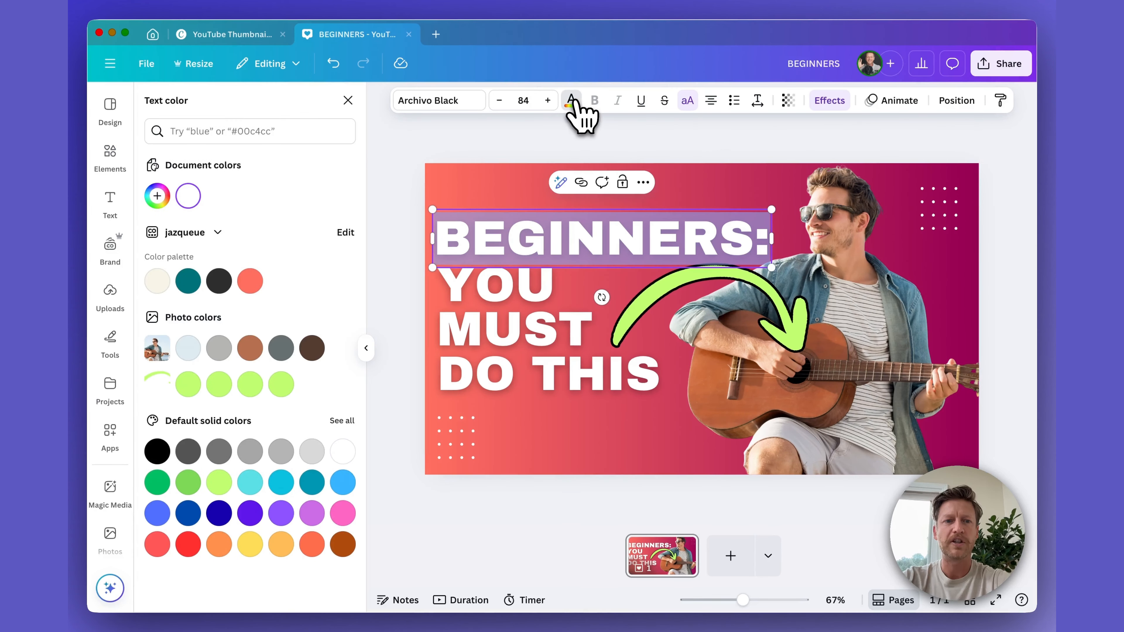
click(193, 285)
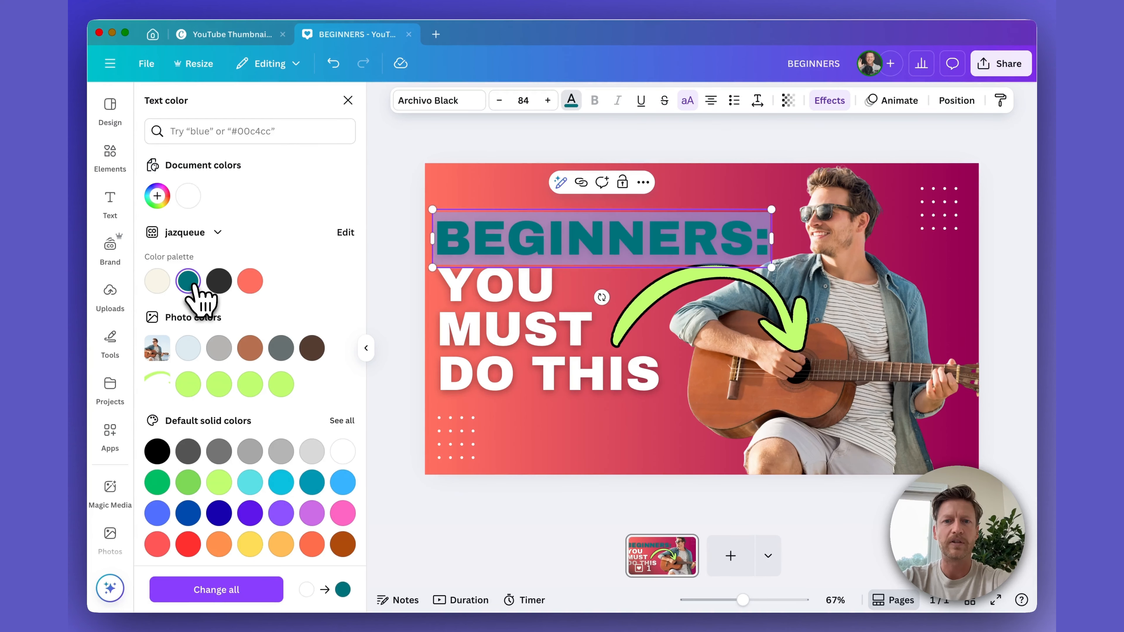
click(376, 151)
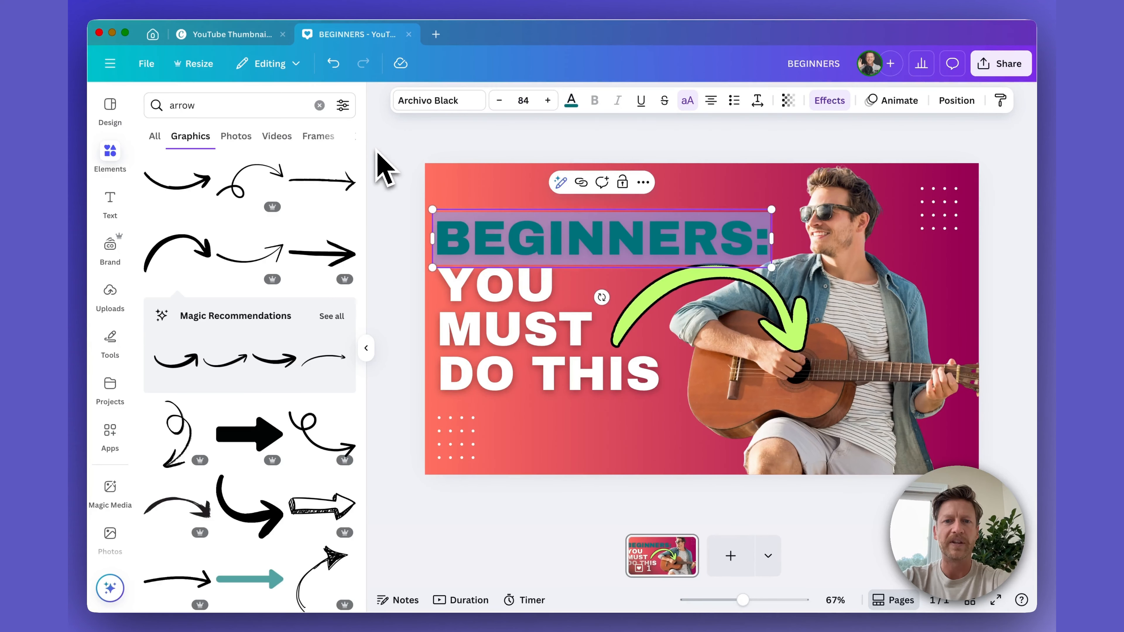
click(376, 150)
click(548, 248)
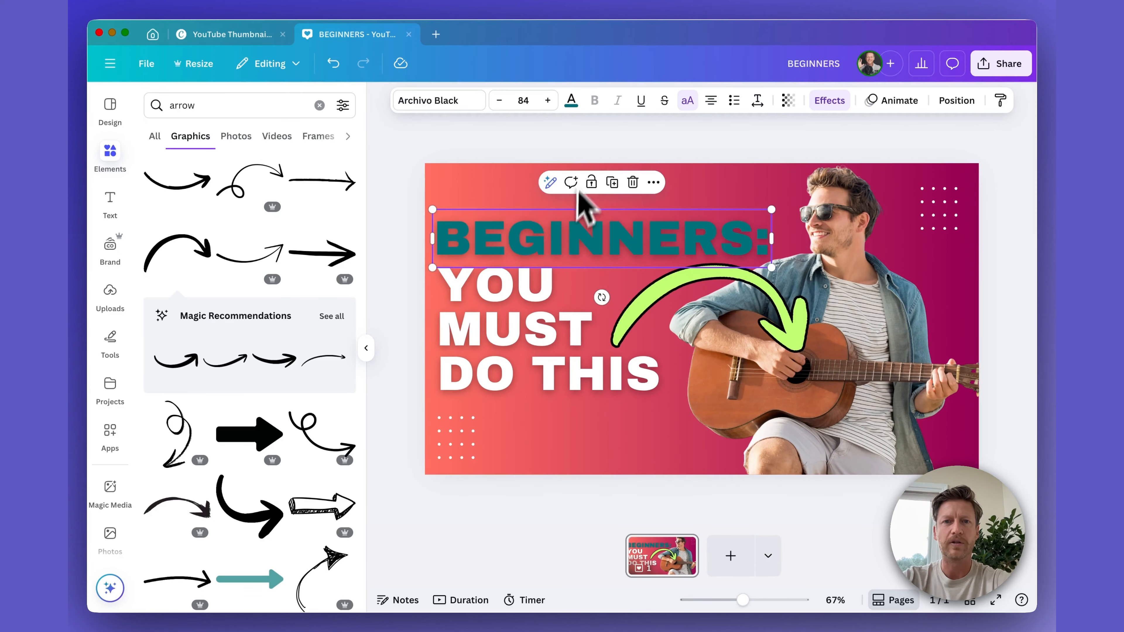
Recolor the BEGINNERS: heading with the lime #c1ff72 from the default solid colors
click(572, 101)
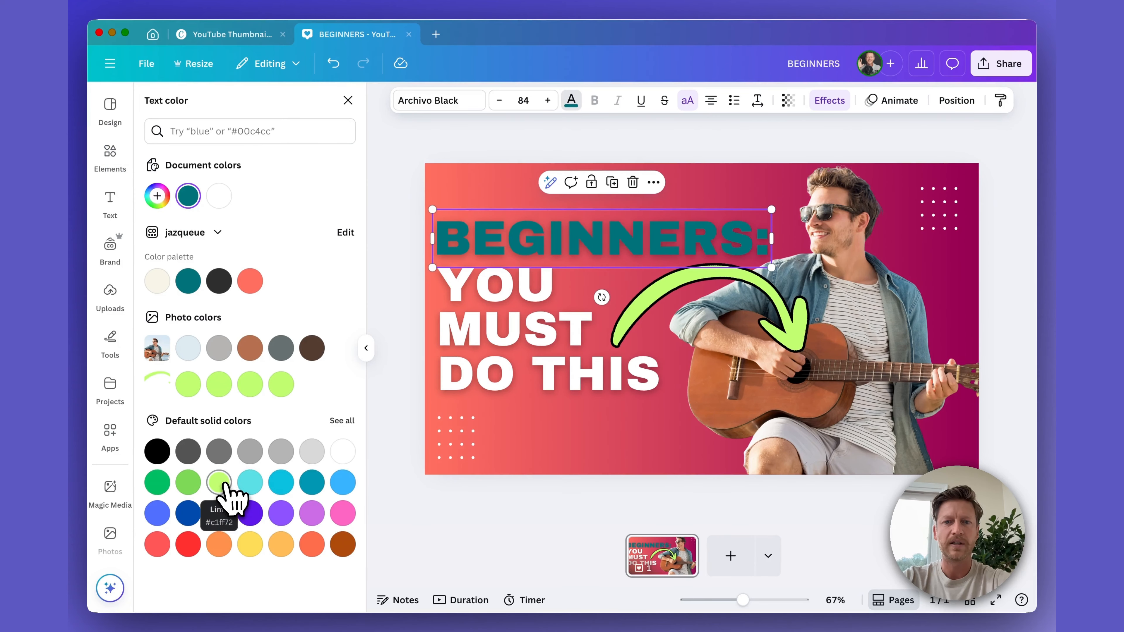
click(224, 487)
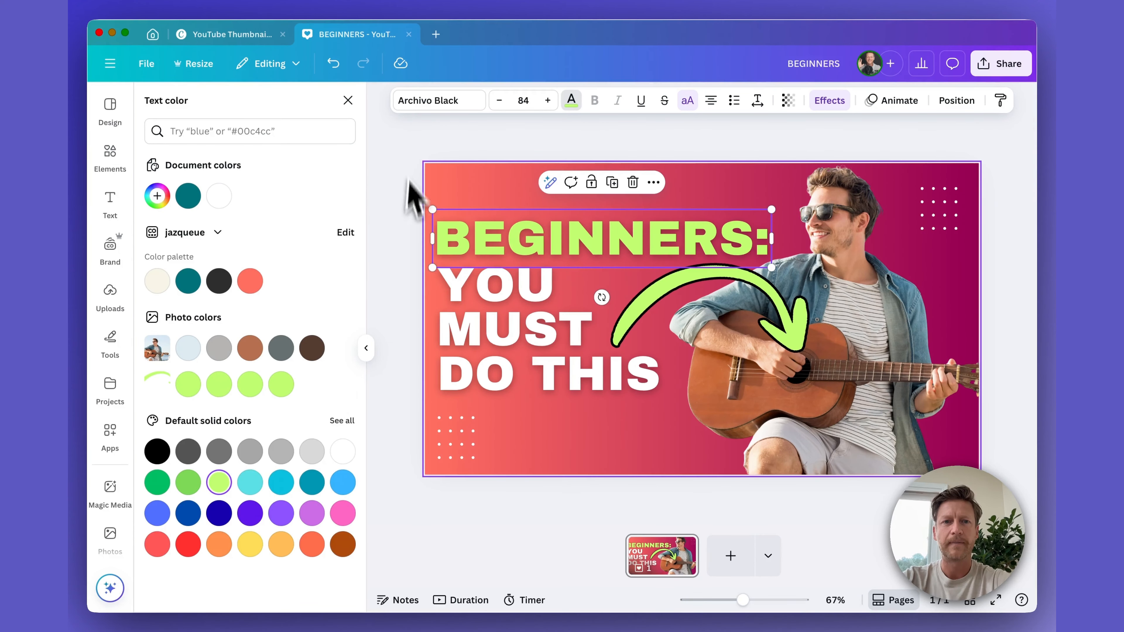
click(401, 144)
scroll(932, 167, down, 3)
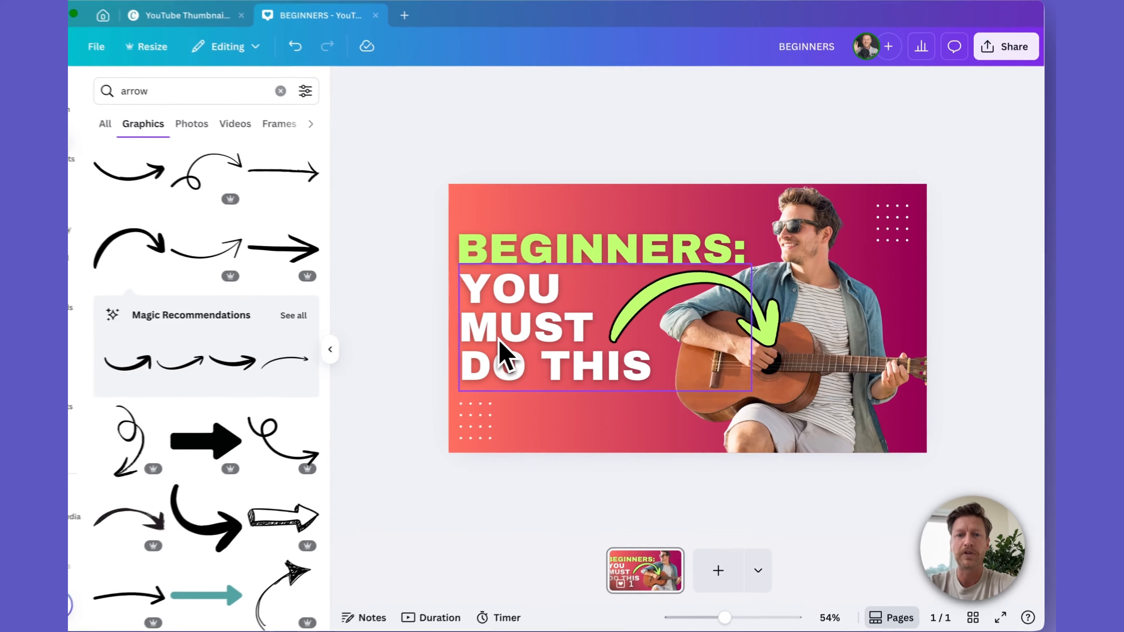
Shrink the outlined lime arrow slightly toward its tail, then deselect it
click(527, 357)
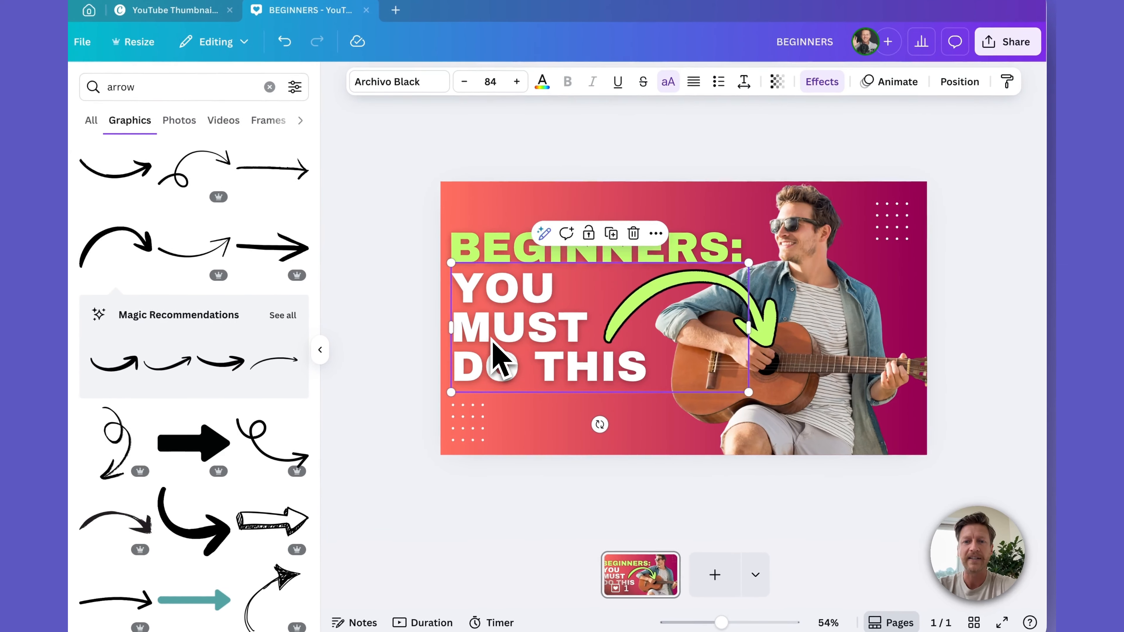
click(766, 351)
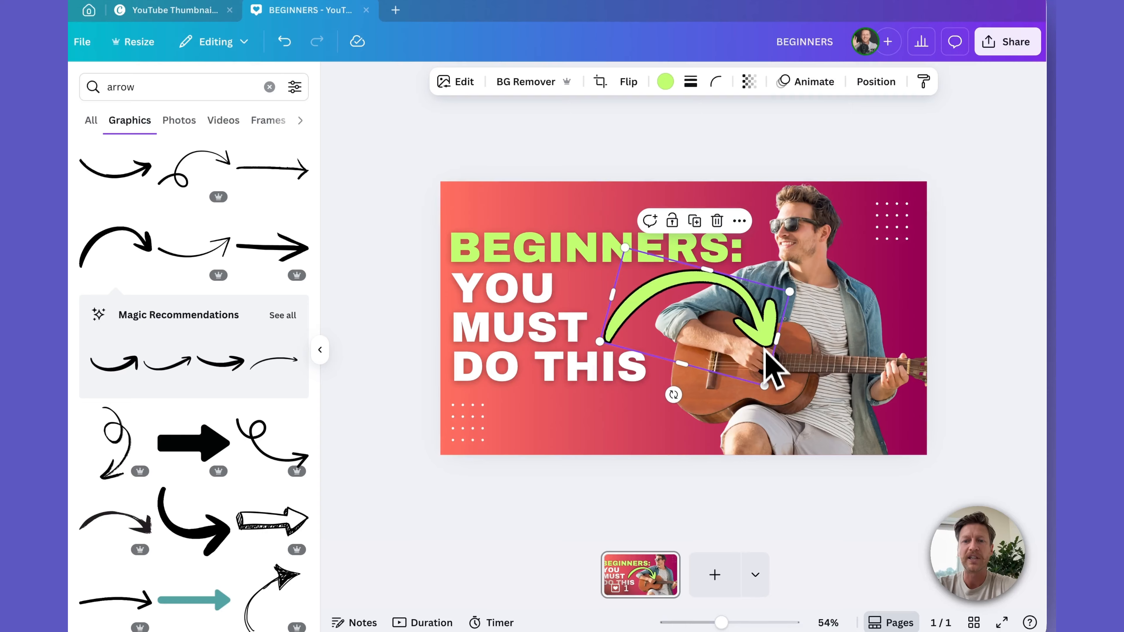
drag(764, 385, 755, 377)
click(933, 283)
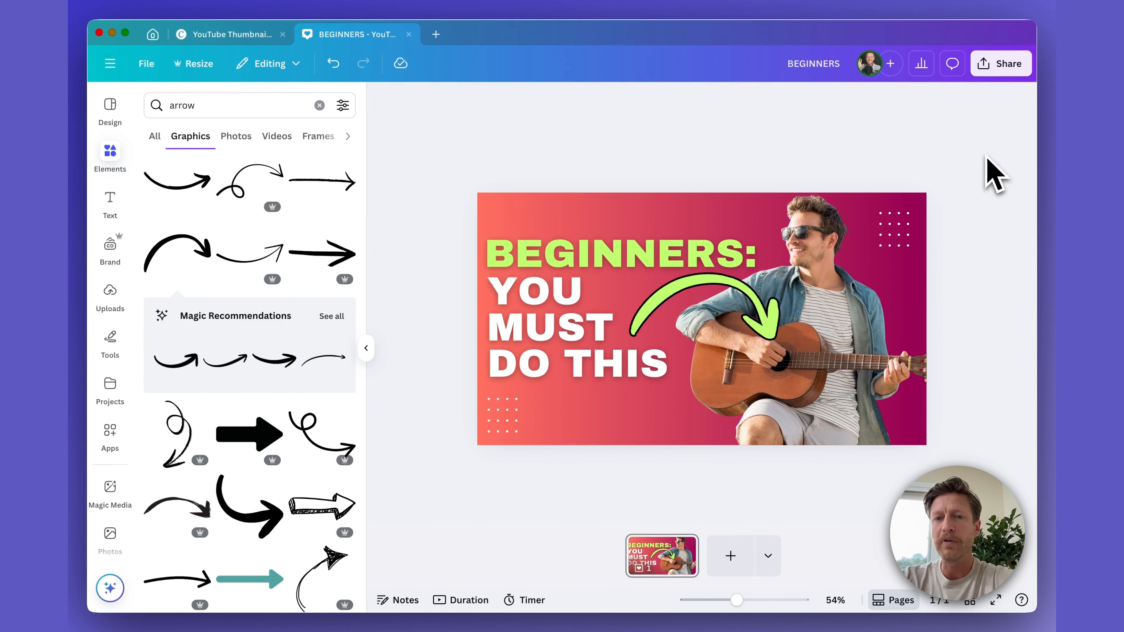
Apply a Drop shadow to the guitarist photo and enlarge it slightly so its lower edge extends past the page
click(851, 356)
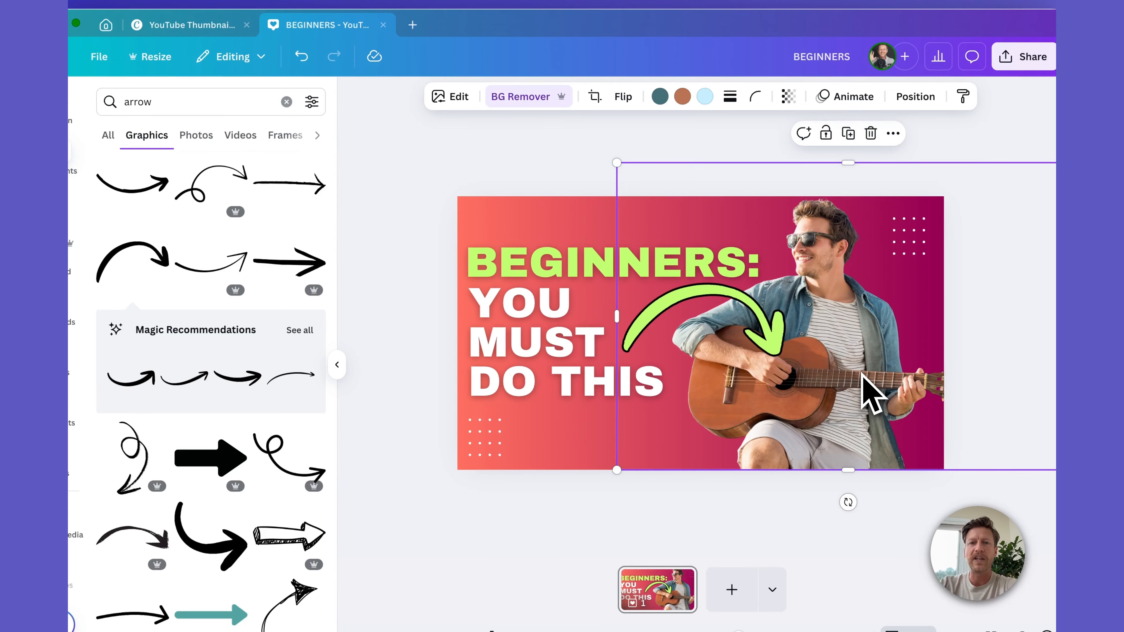
click(452, 98)
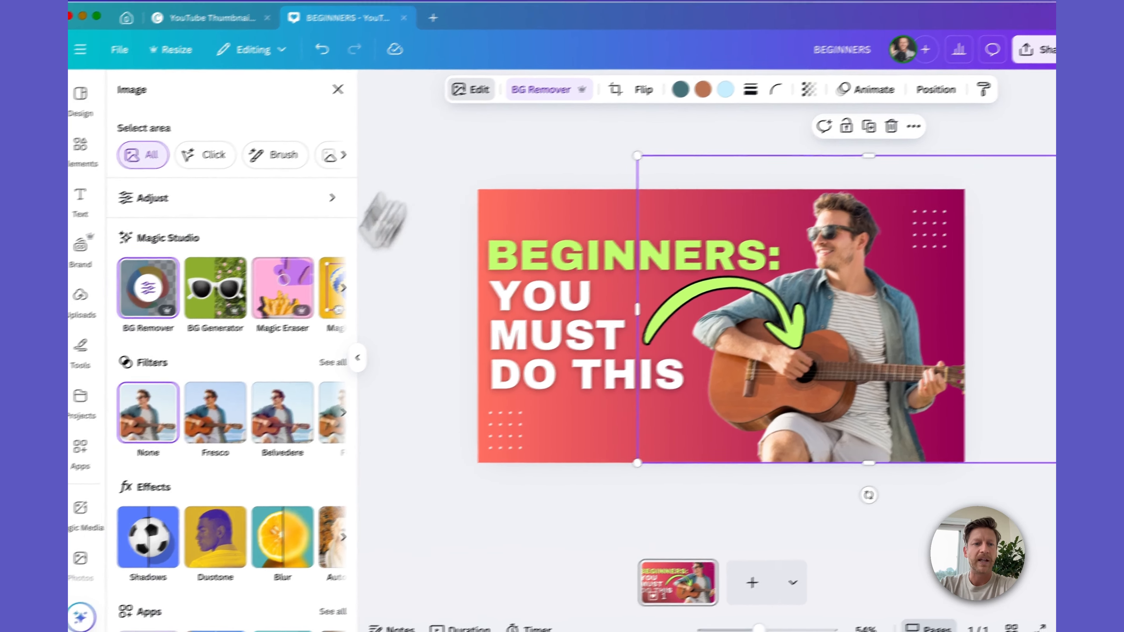
scroll(231, 437, down, 3)
click(150, 460)
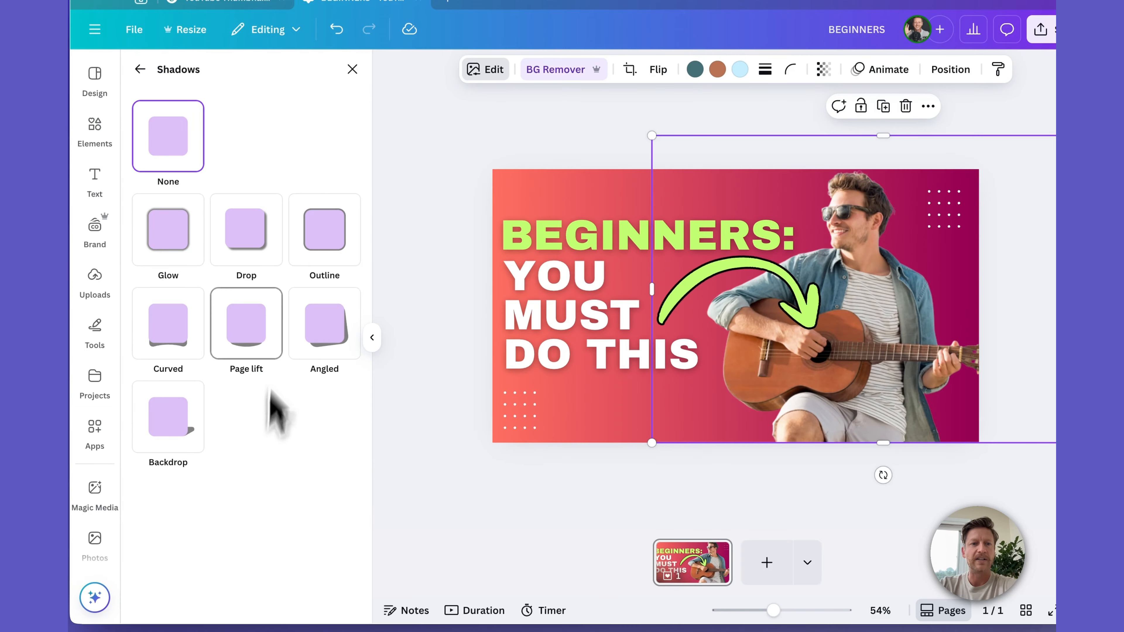
click(246, 235)
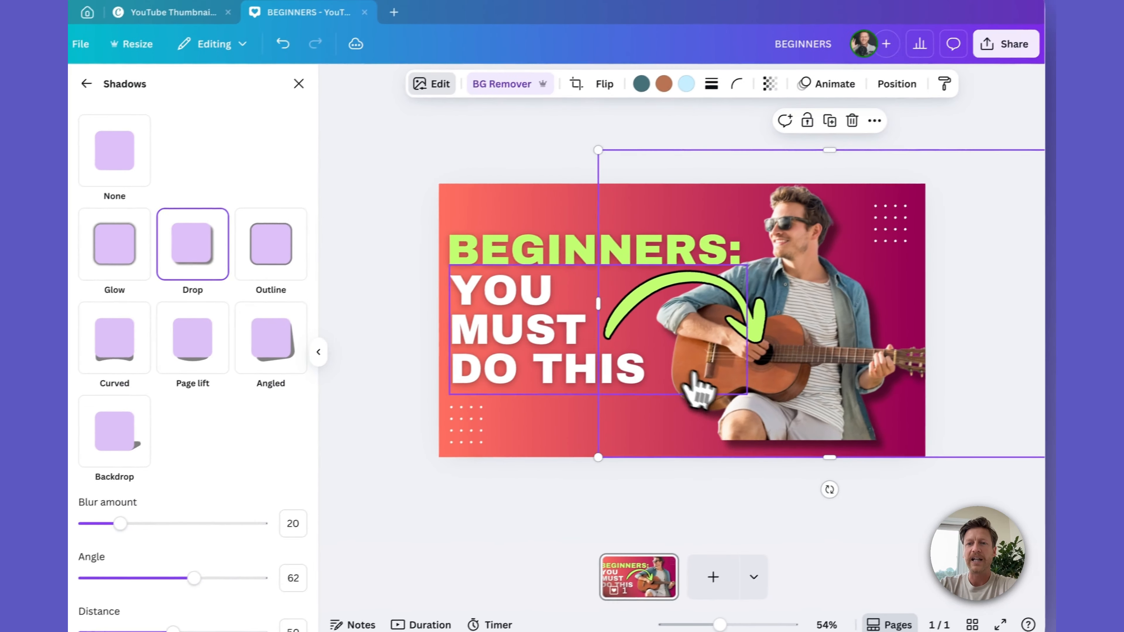
scroll(790, 390, down, 3)
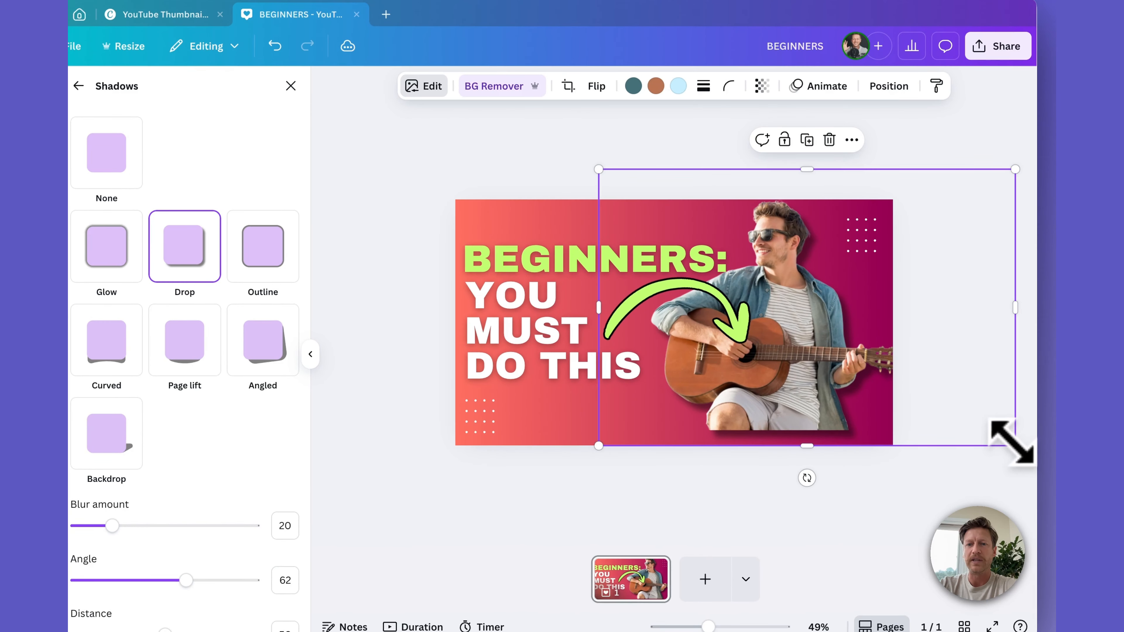
drag(1012, 444, 1029, 460)
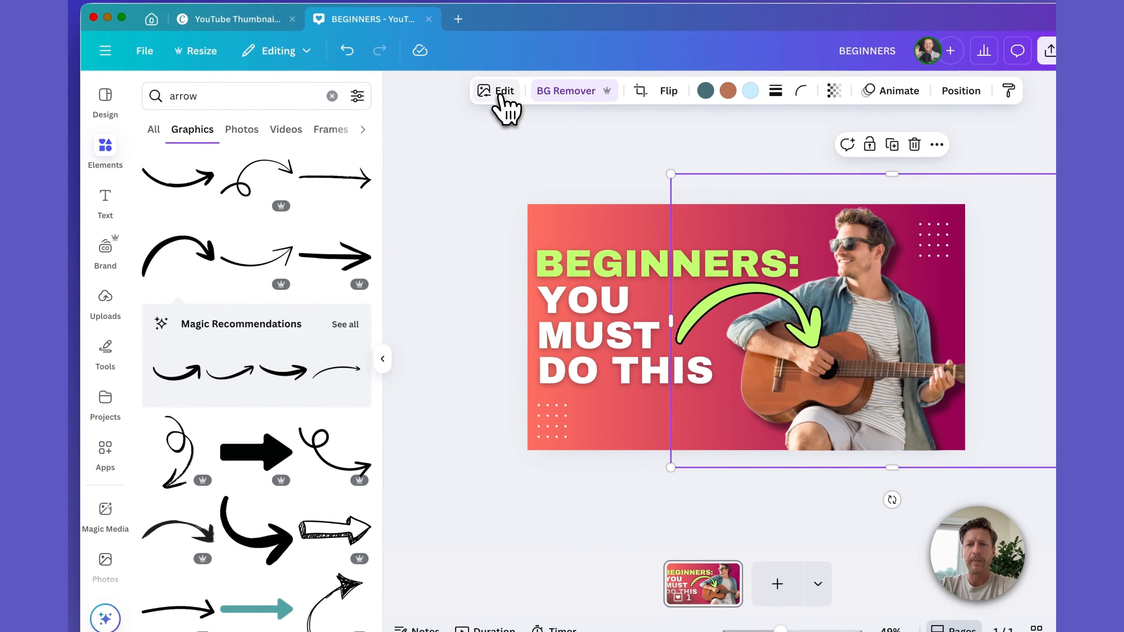
Adjust the guitarist photo's light settings to Brightness 21 and Contrast 18
click(502, 94)
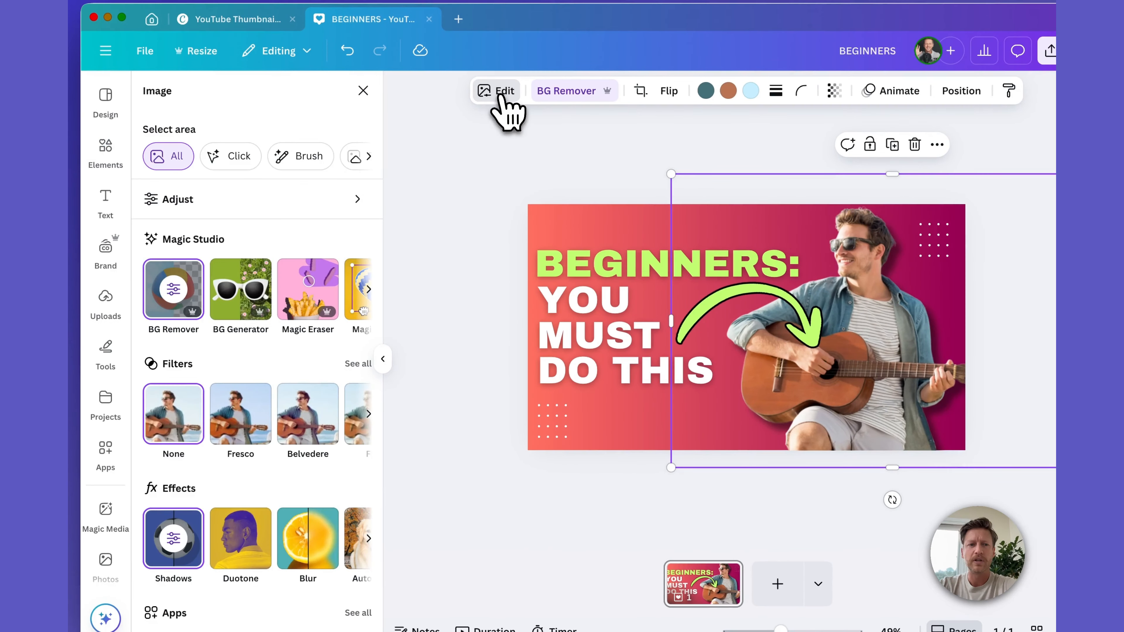
click(295, 205)
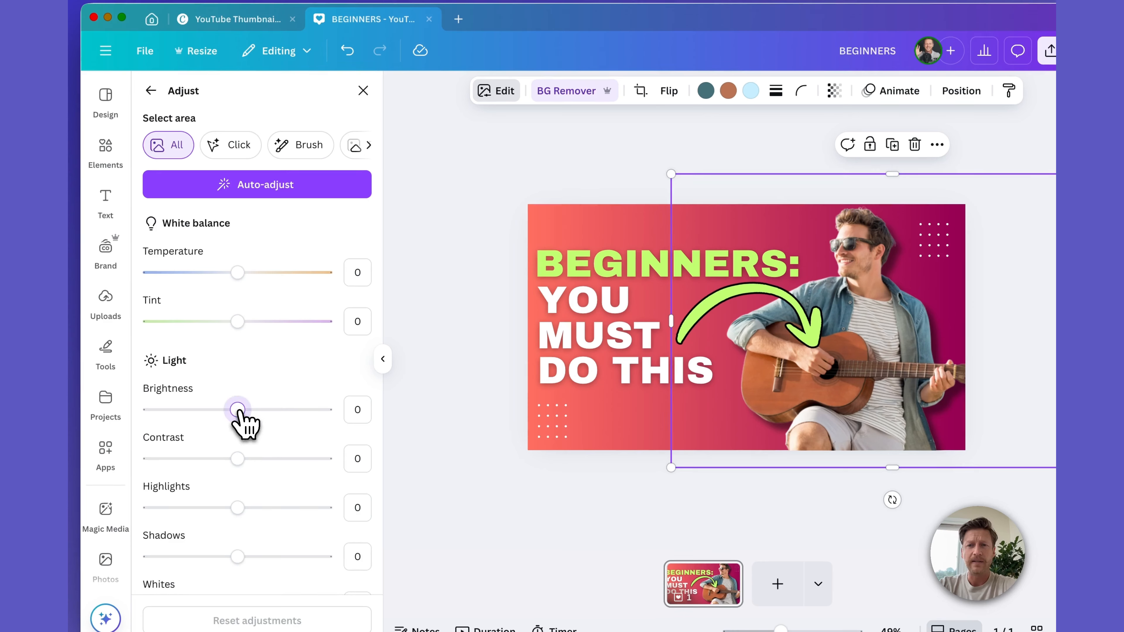
drag(239, 411, 257, 411)
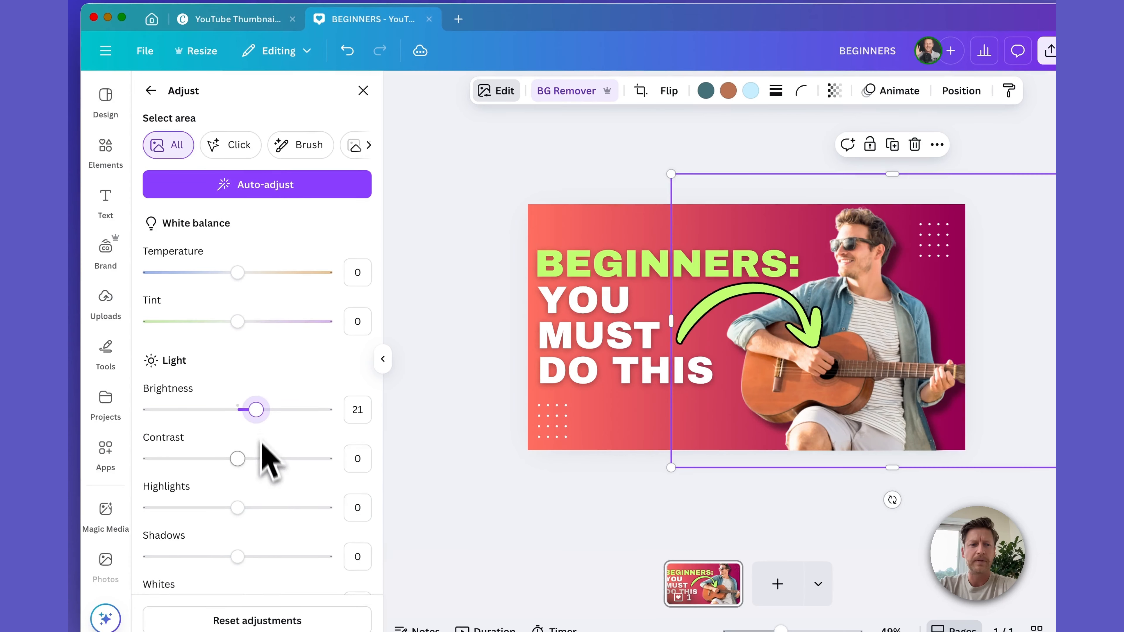
scroll(266, 460, down, 5)
mouse_move(237, 271)
mouse_down()
mouse_move(269, 271)
mouse_move(253, 277)
mouse_up()
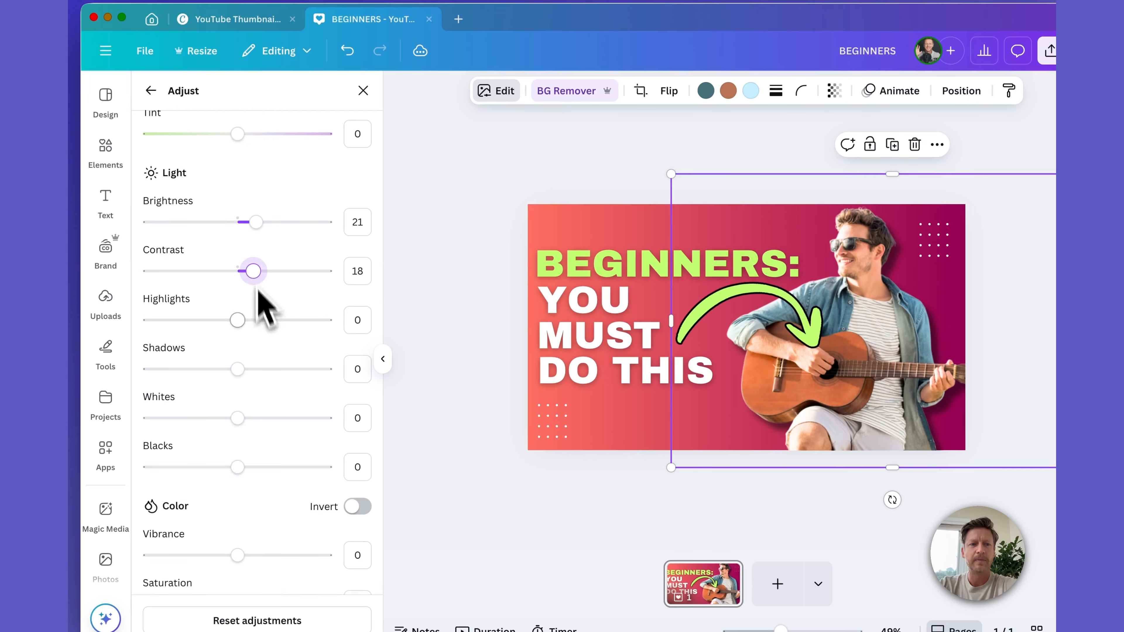
Set the guitarist photo's Vibrance to 23 and Saturation to 21
scroll(271, 373, down, 3)
scroll(272, 374, down, 4)
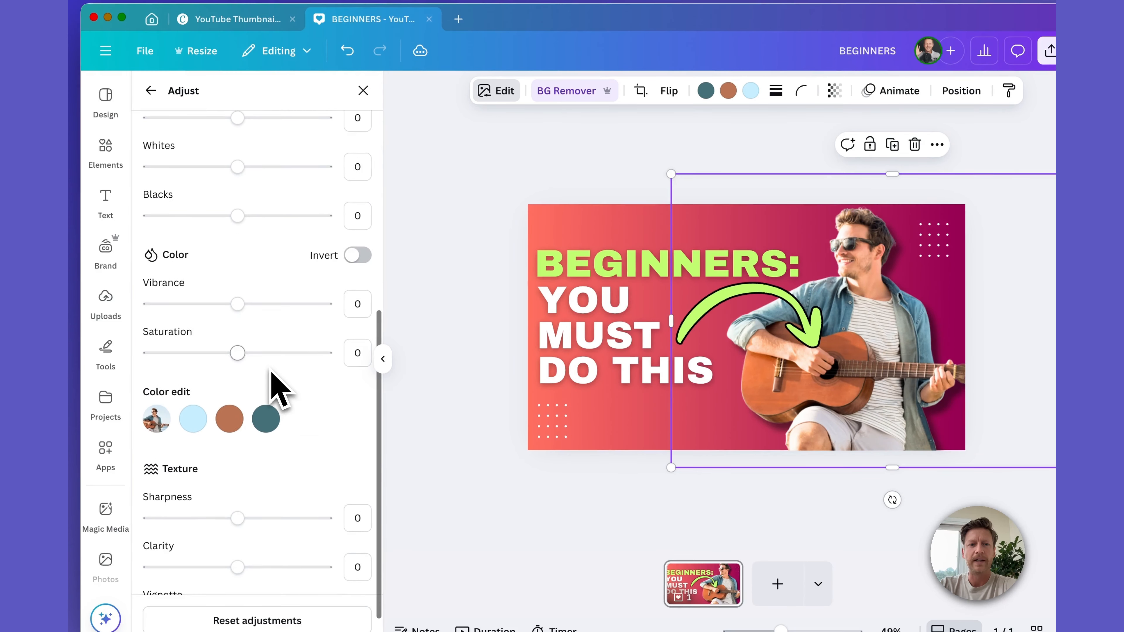
drag(239, 293, 258, 294)
drag(240, 343, 257, 344)
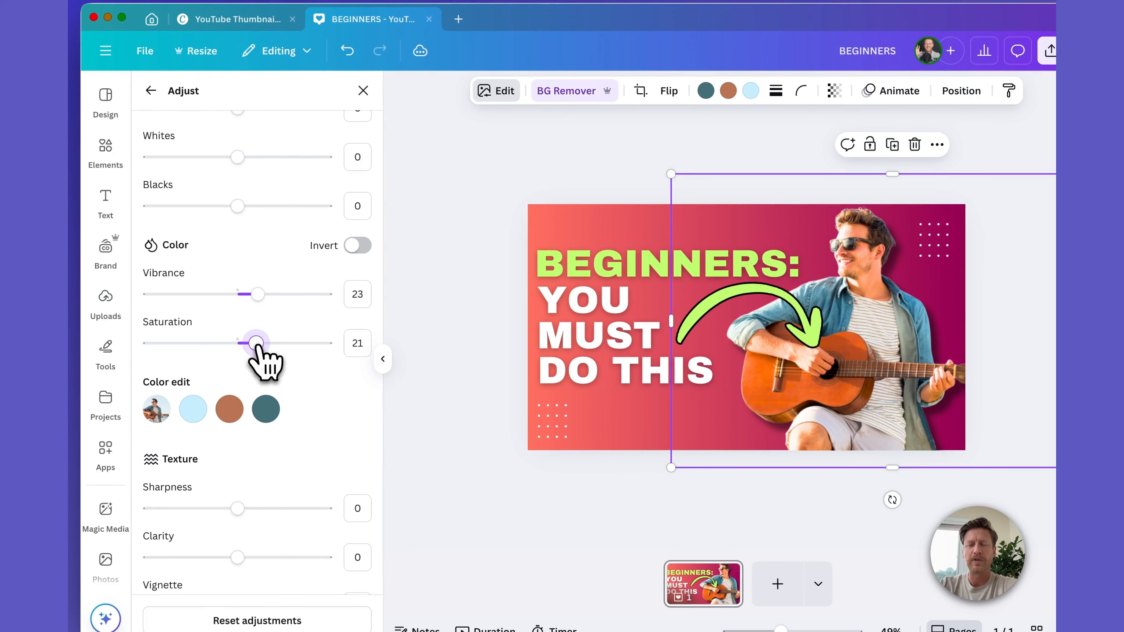
scroll(294, 448, down, 1)
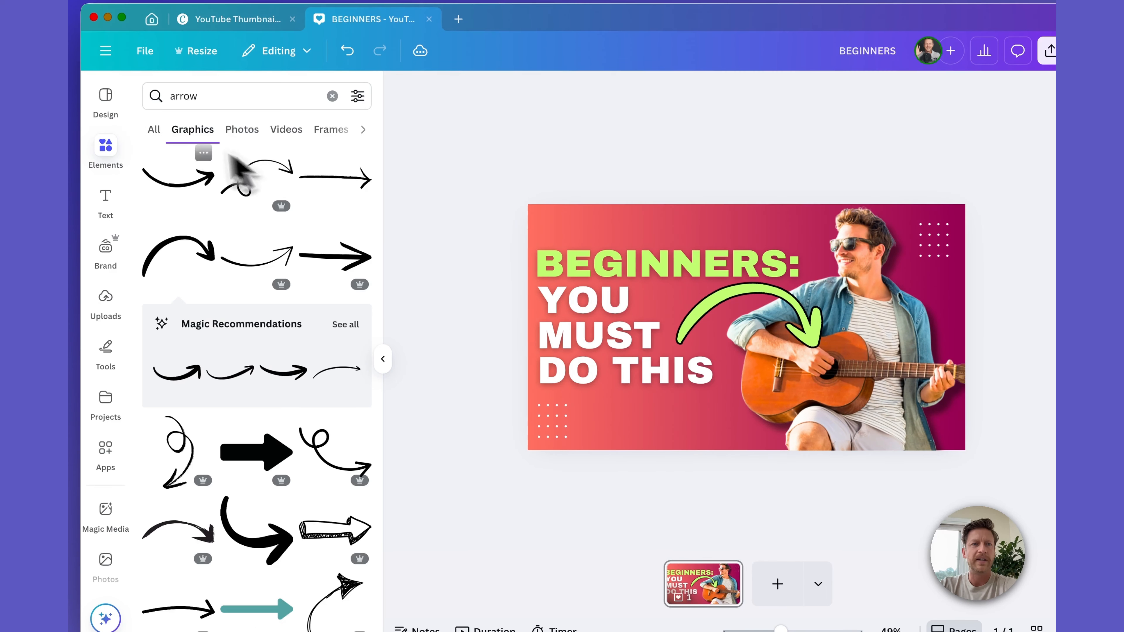
Search the graphics for "gradiant" and add a black fading gradient to the thumbnail
double_click(183, 106)
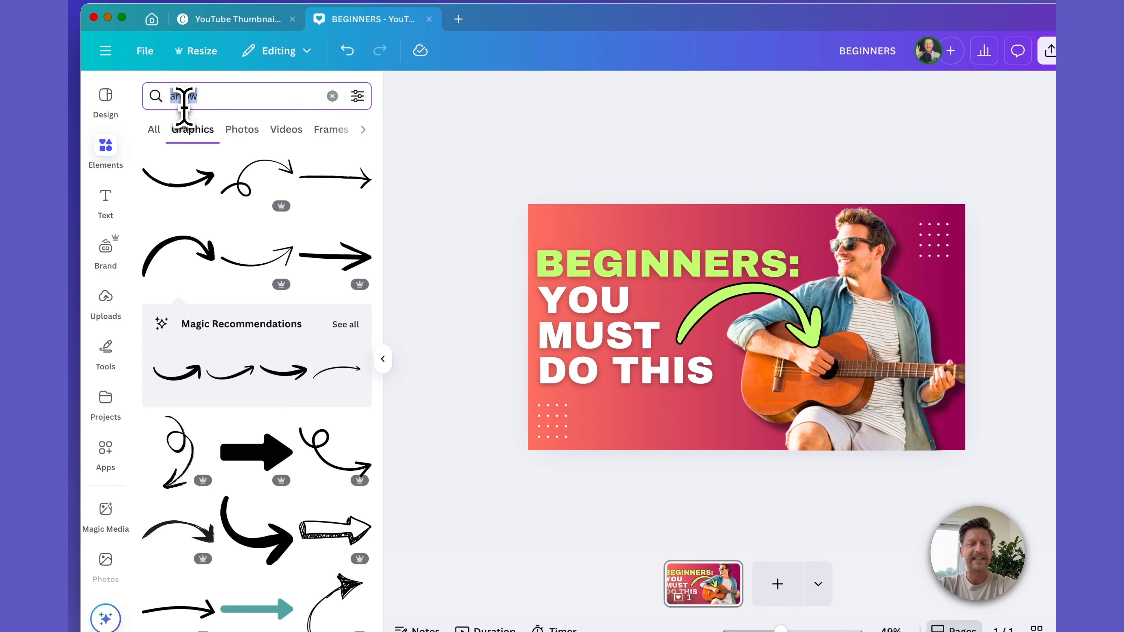
text(gradiia)
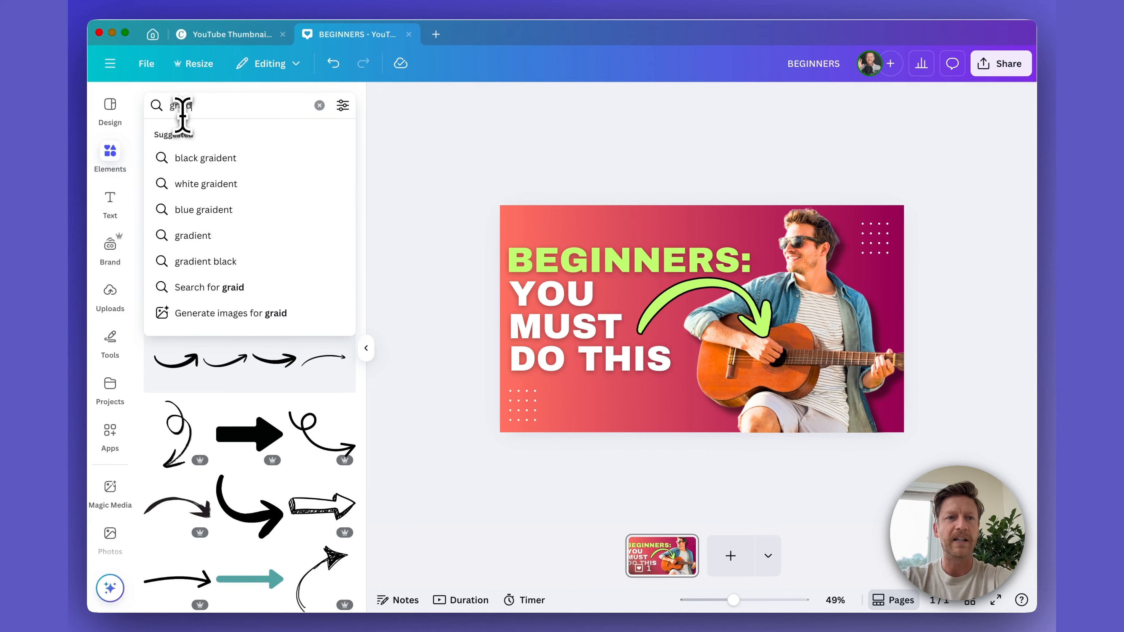
key(BackSpace)
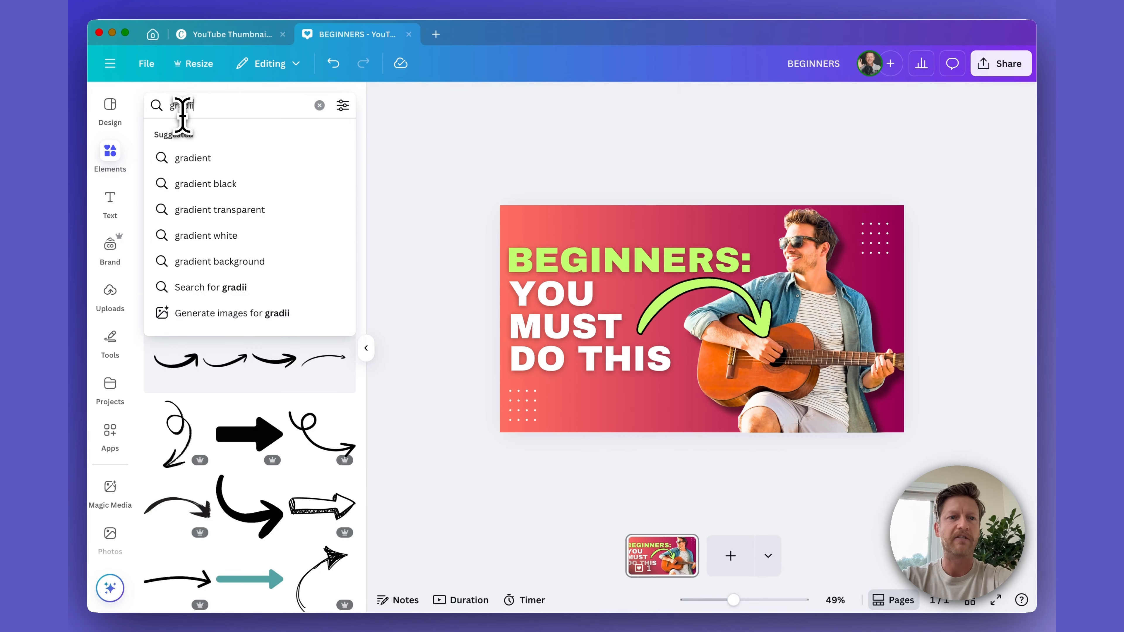
key(BackSpace)
text(ant)
key(Return)
click(167, 444)
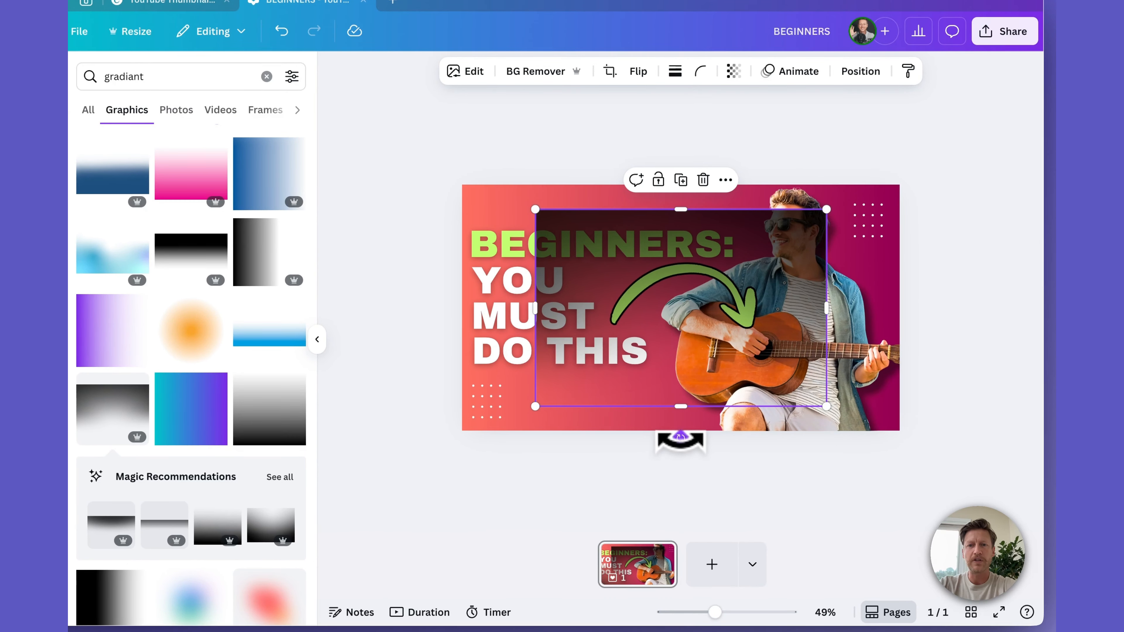
Rotate the black gradient so its dark side faces left, align it to the thumbnail's left edge and enlarge it across the text
drag(680, 439, 908, 329)
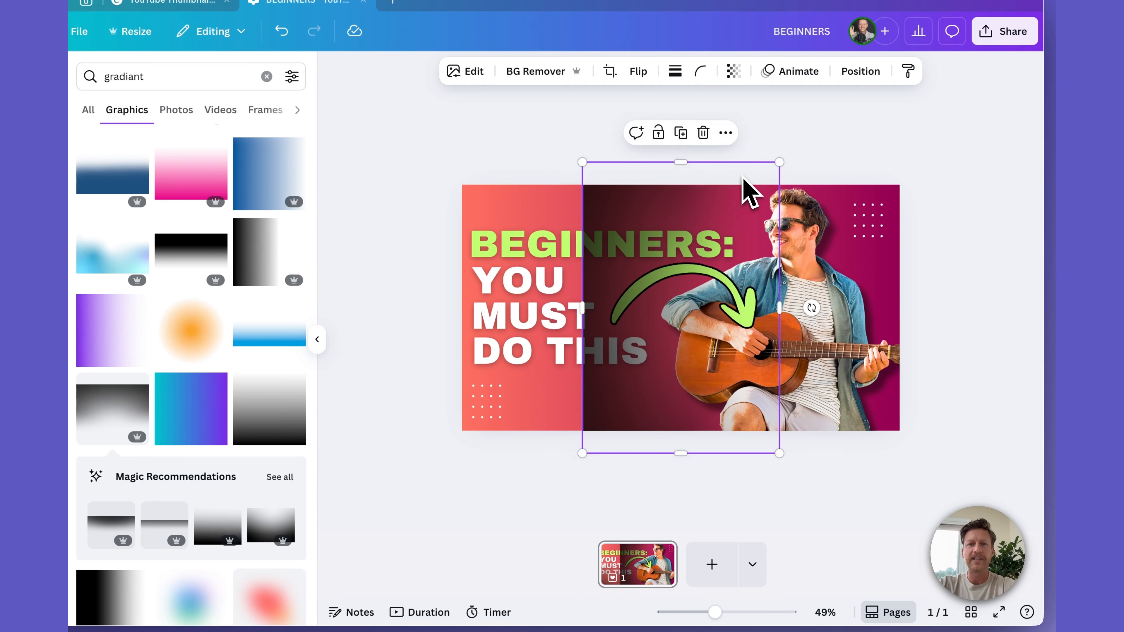
drag(743, 181, 617, 175)
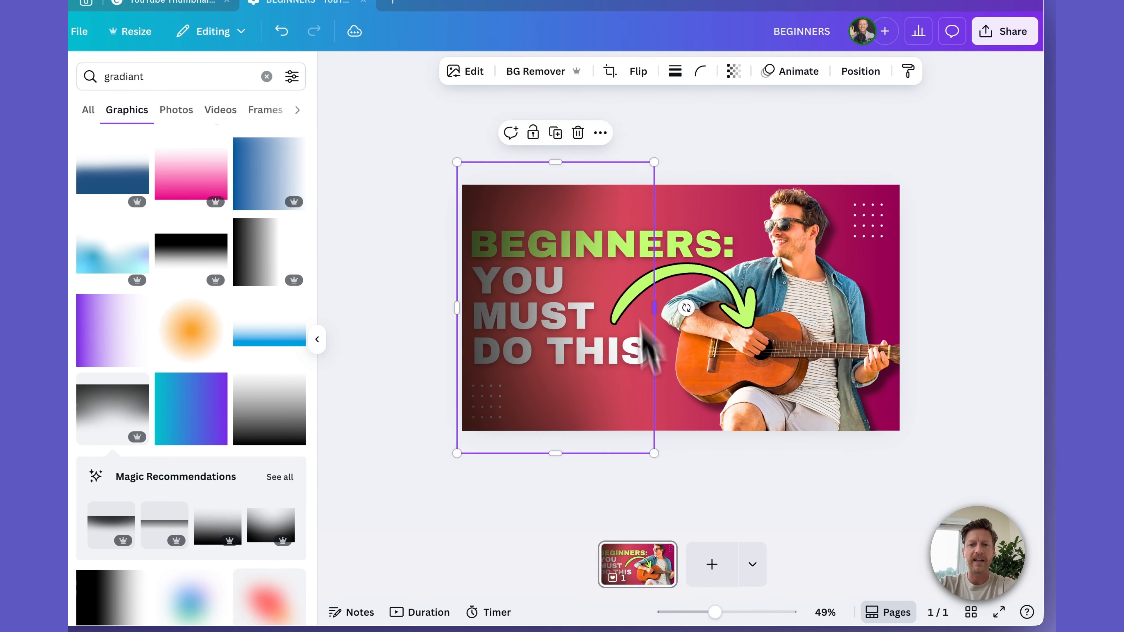
drag(654, 453, 886, 629)
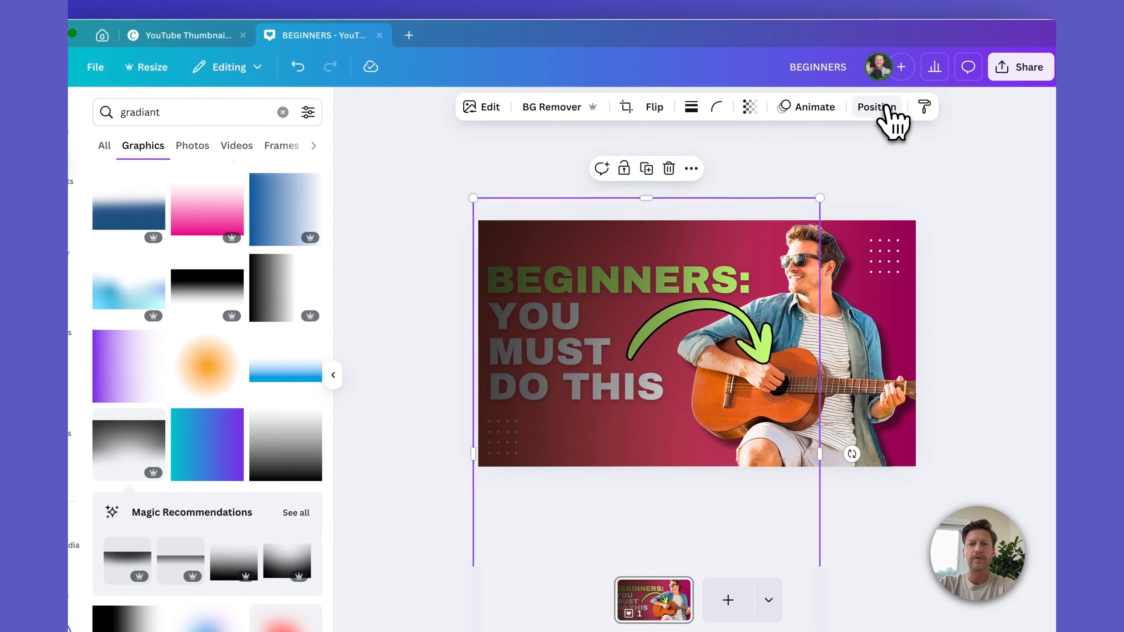
Move the black gradient down the layer order to sit directly above the background
click(854, 66)
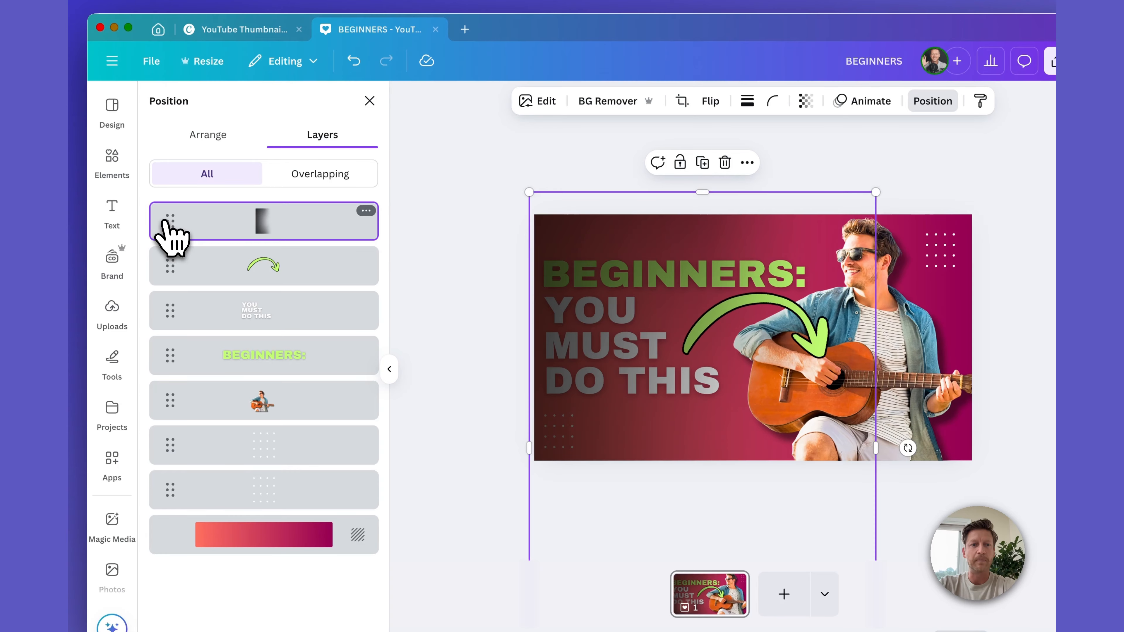
drag(173, 239, 153, 485)
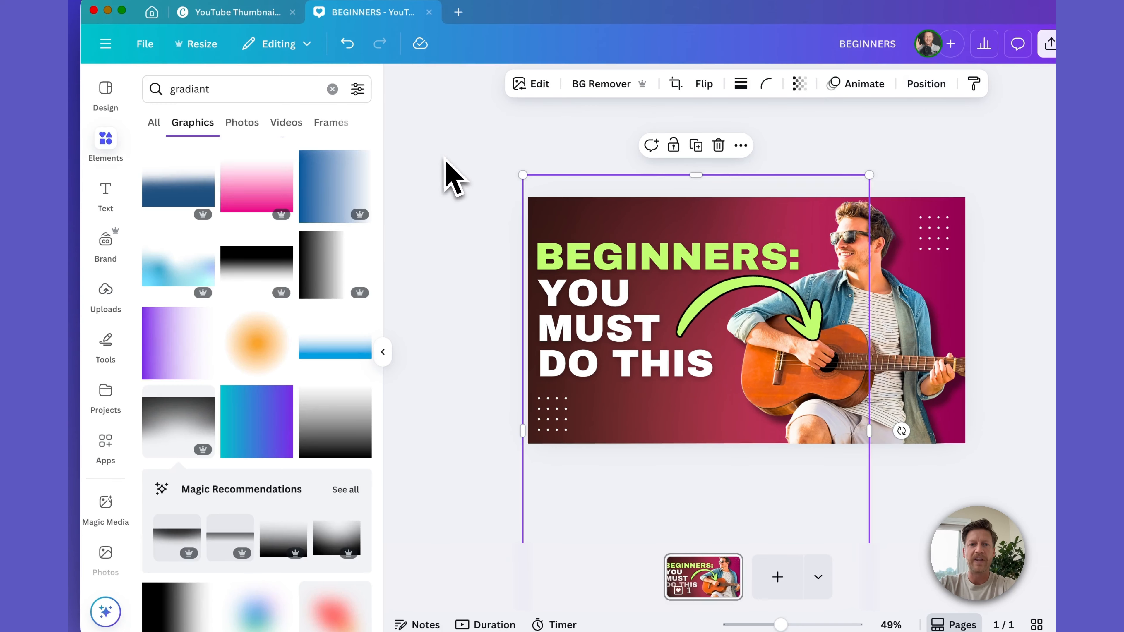
click(447, 172)
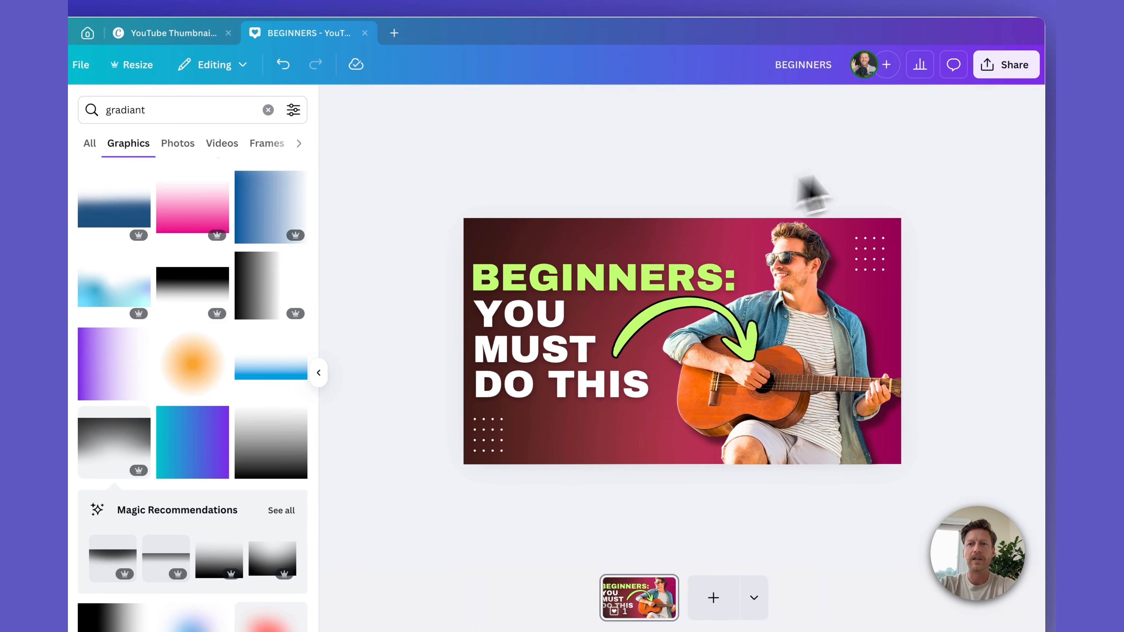
Delete the black gradient layer above the background
click(522, 243)
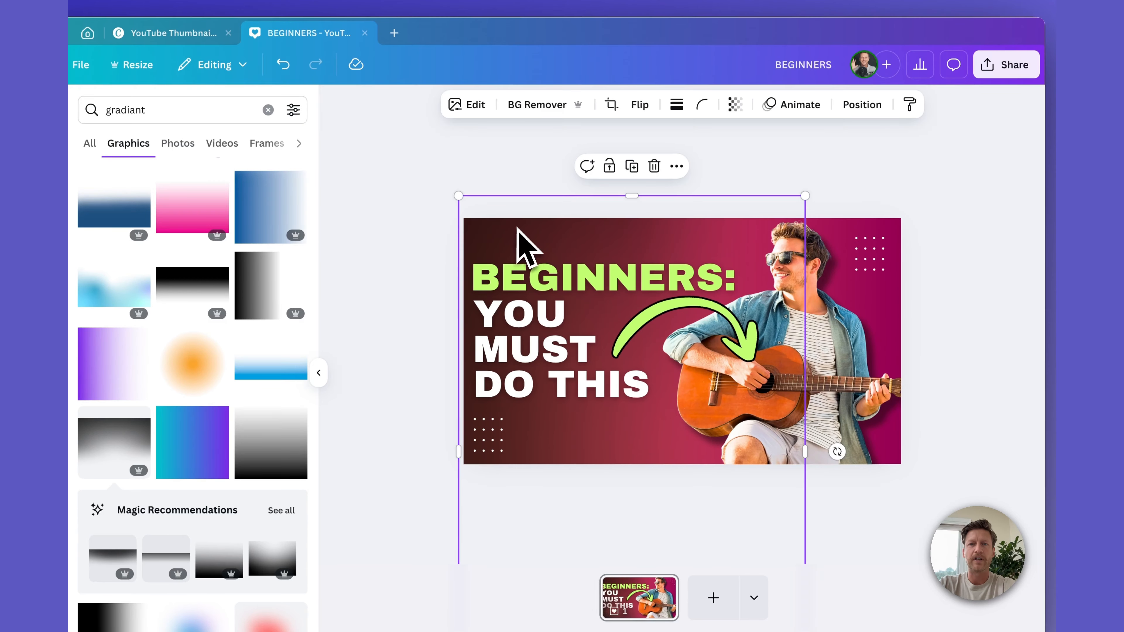
click(860, 103)
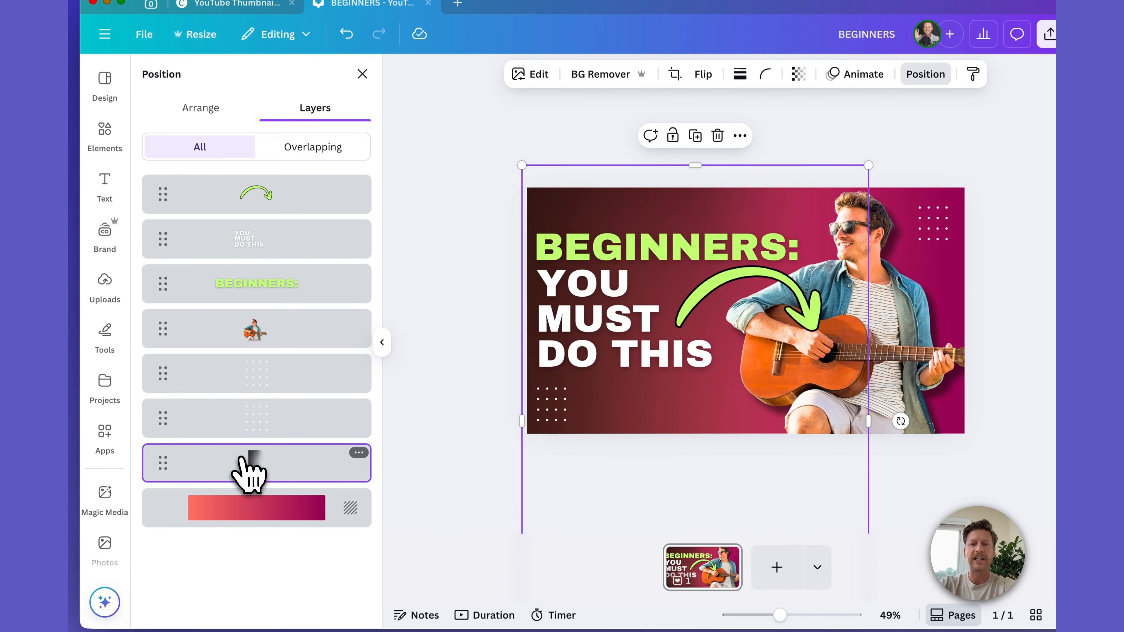
key(Delete)
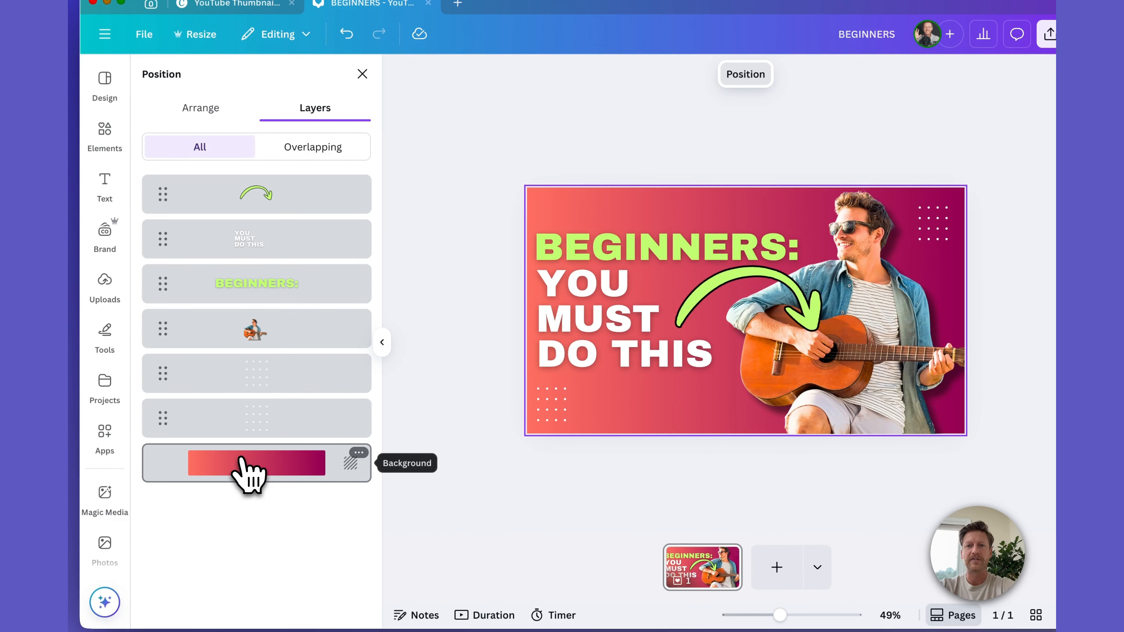
Undo the deletion of the black gradient layer and deselect everything
key(super+z)
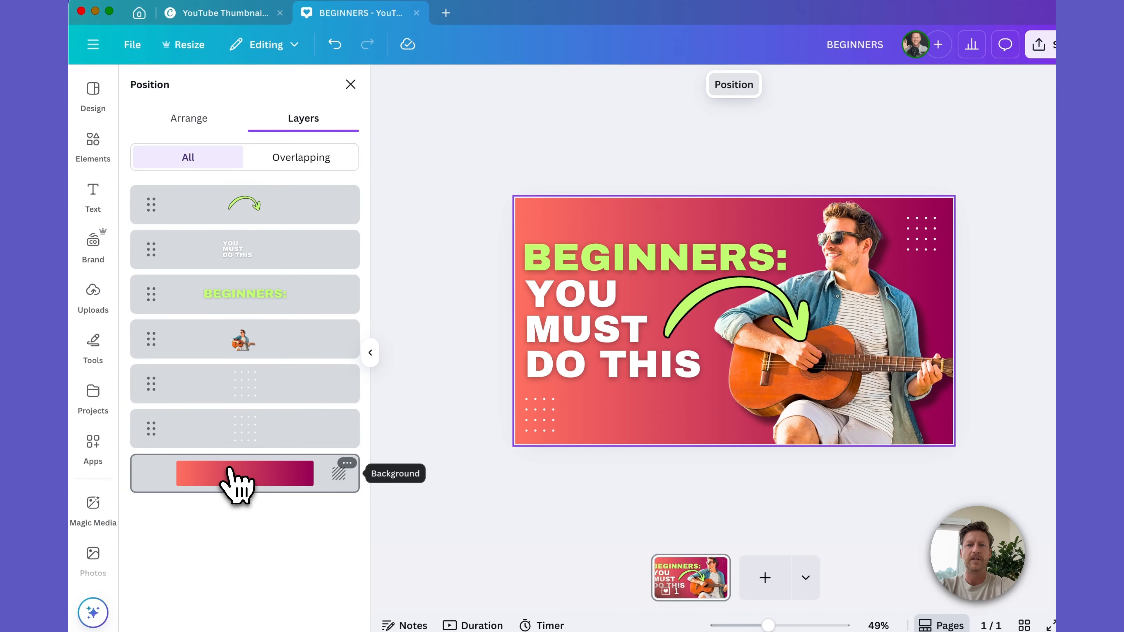
key(super+z)
click(397, 204)
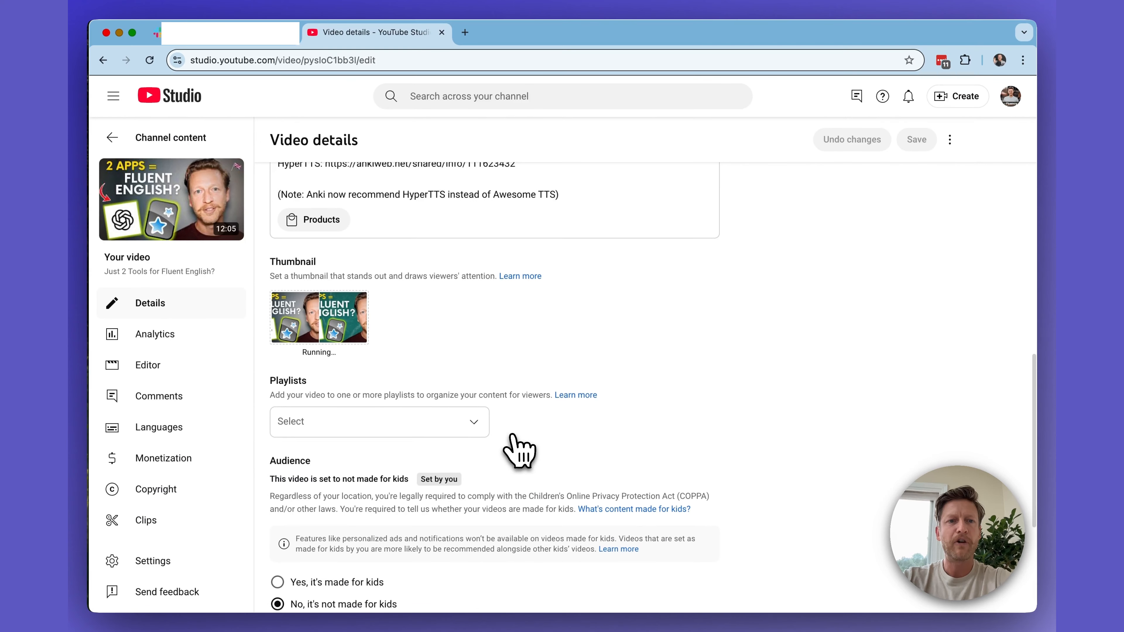
In YouTube Studio, examine the Thumbnail section of the video's details and its thumbnail test
scroll(516, 443, down, 1)
scroll(787, 357, down, 2)
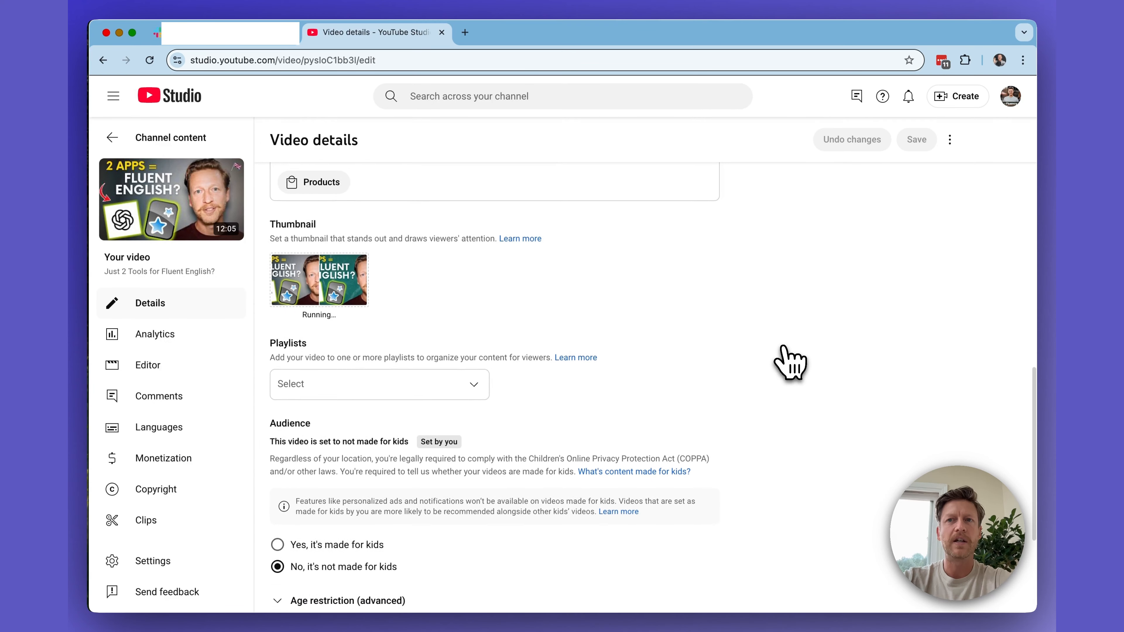
scroll(790, 363, down, 1)
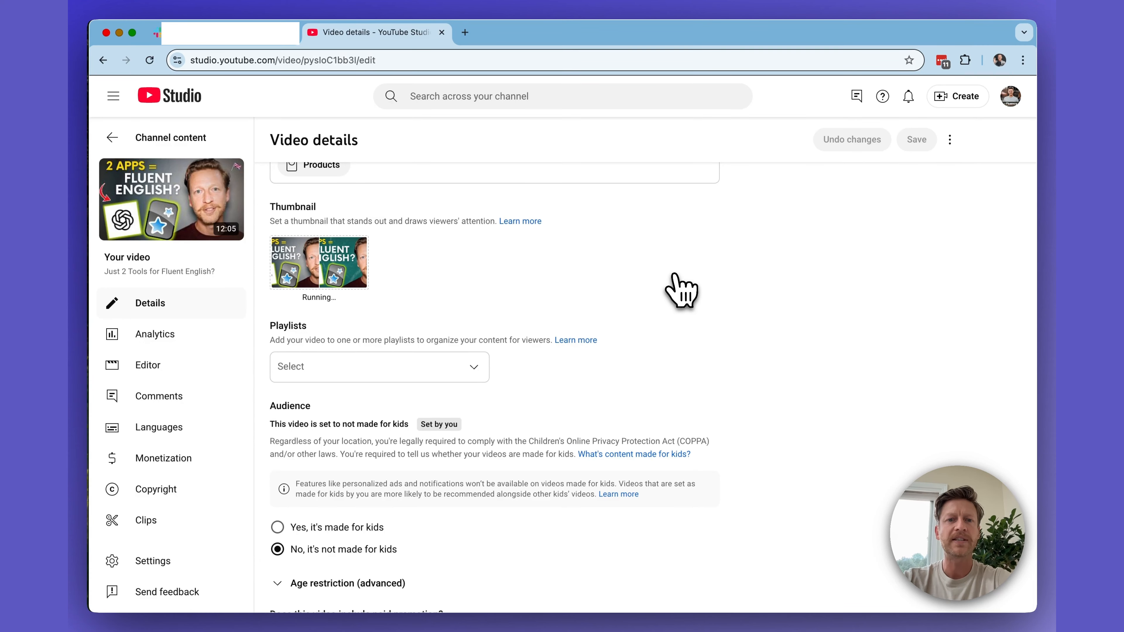
mouse_move(348, 260)
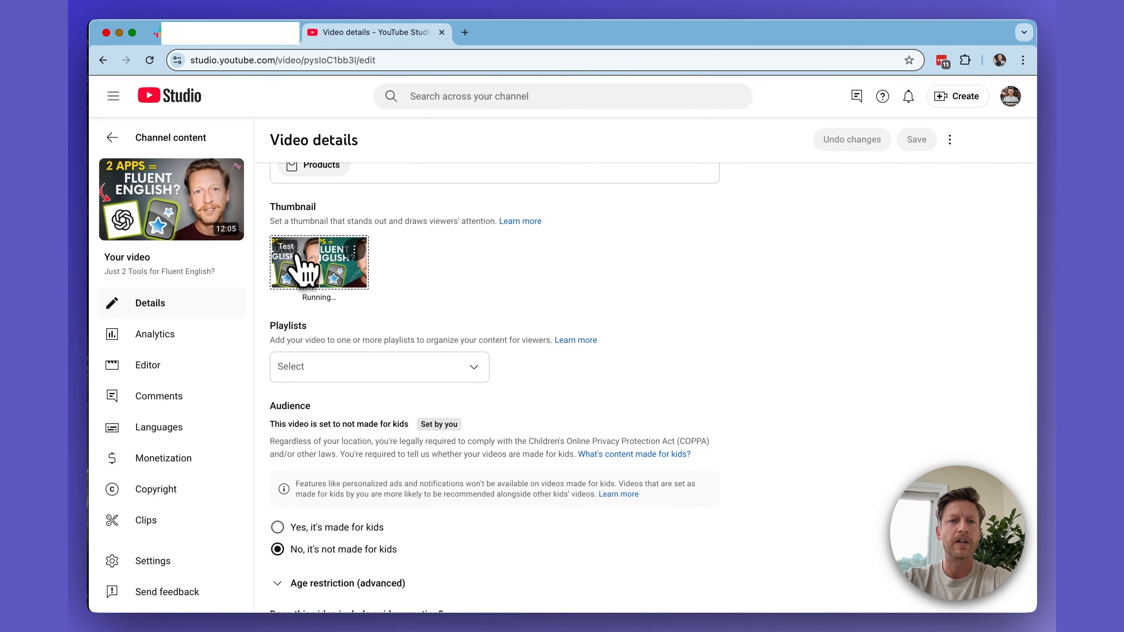